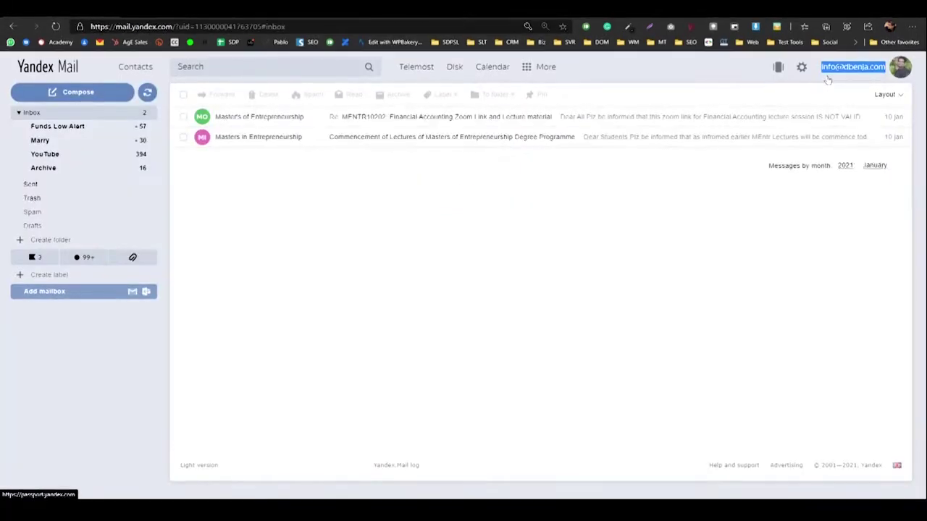
Step: Copy the Yandex Mail account email address, then switch to the Google tab
{"action": "left_click", "coordinate": [824, 75]}
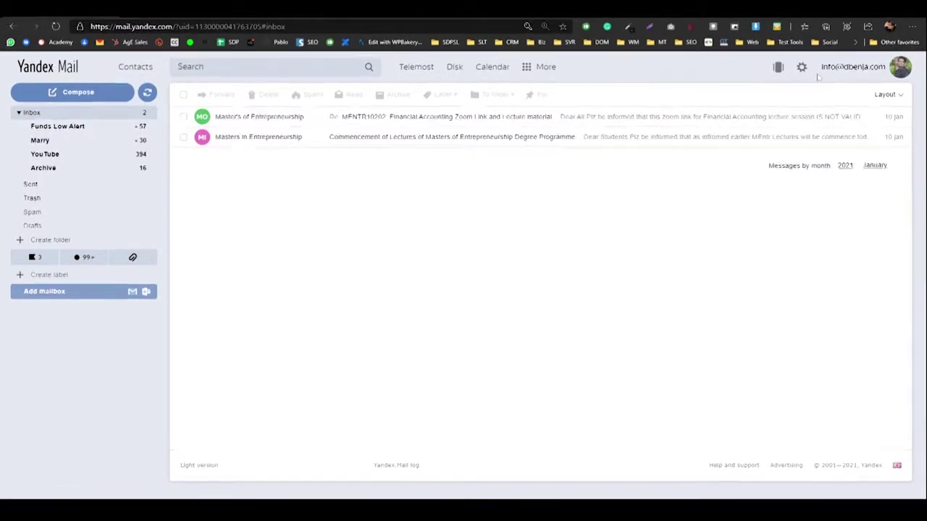
{"action": "left_click_drag", "start_coordinate": [820, 70], "coordinate": [885, 67]}
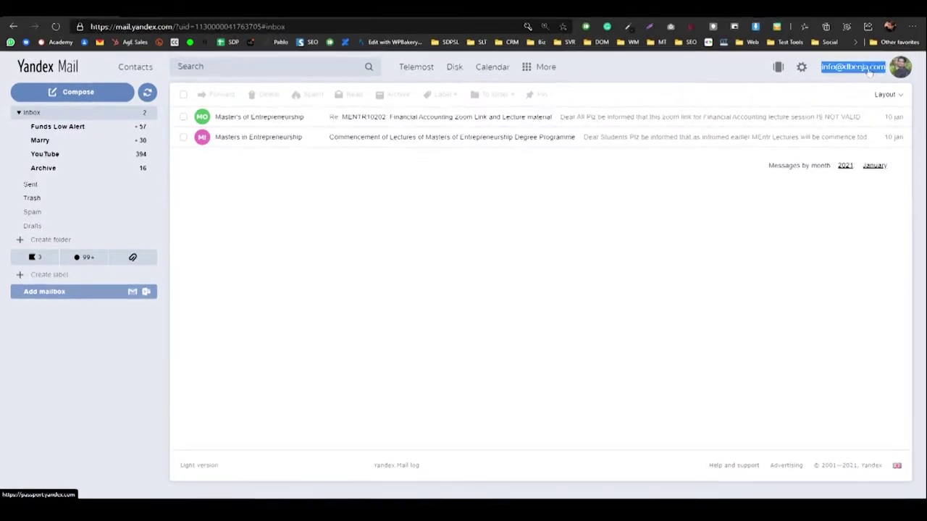
{"action": "right_click", "coordinate": [853, 76]}
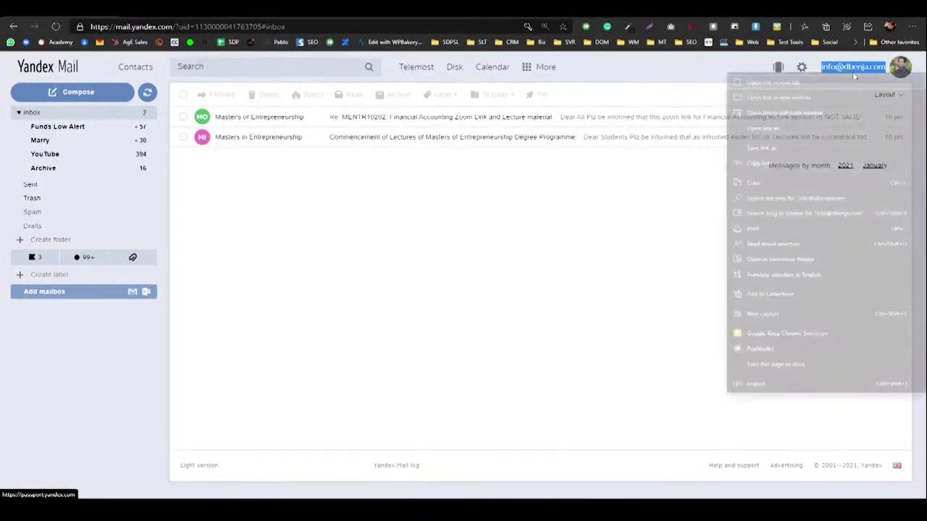
{"action": "left_click", "coordinate": [772, 182]}
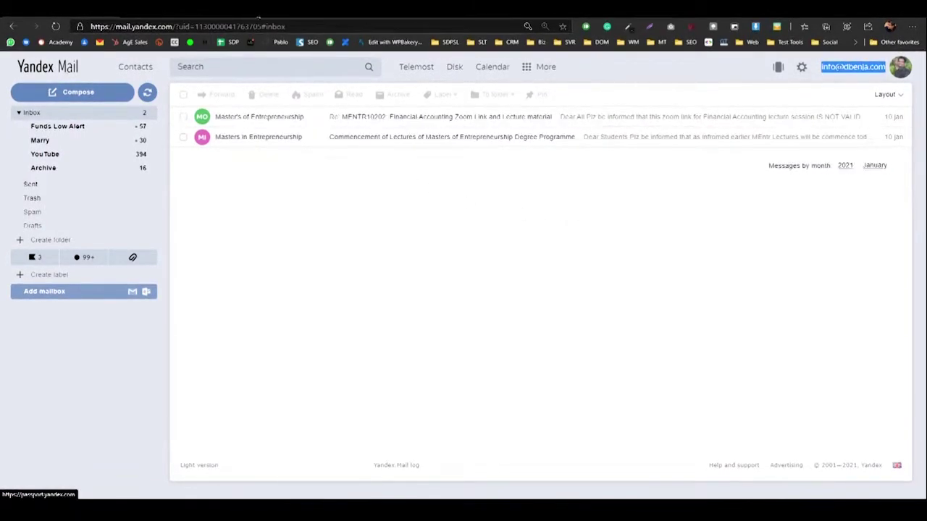
{"action": "key", "text": "ctrl+Tab"}
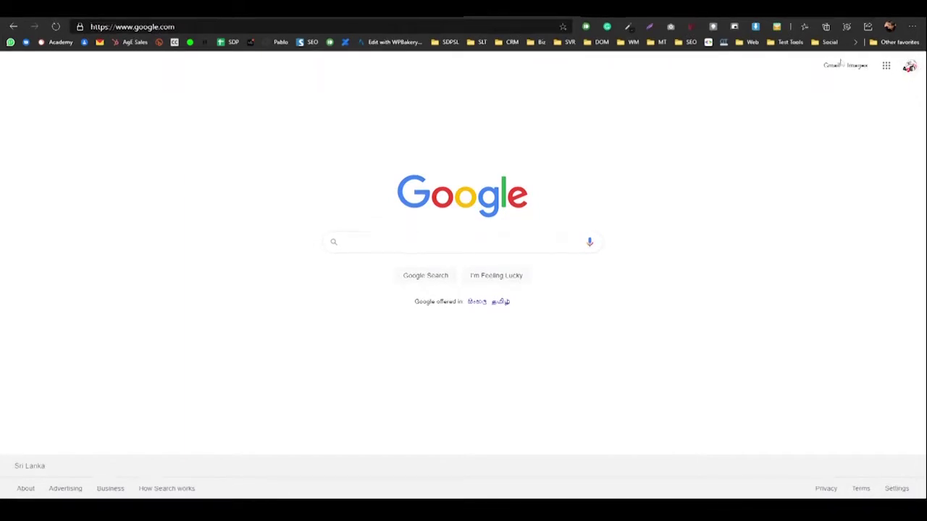
{"action": "key", "text": "ctrl+l"}
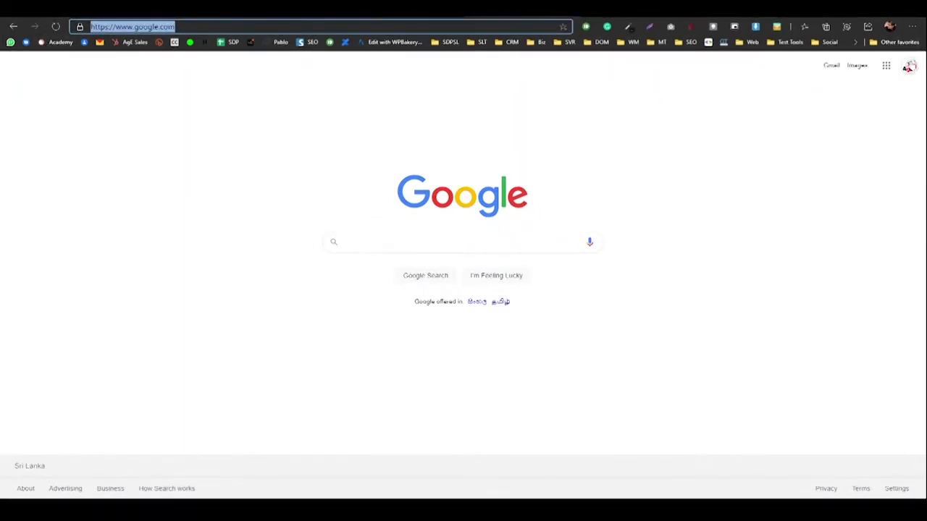
{"action": "left_click", "coordinate": [911, 27]}
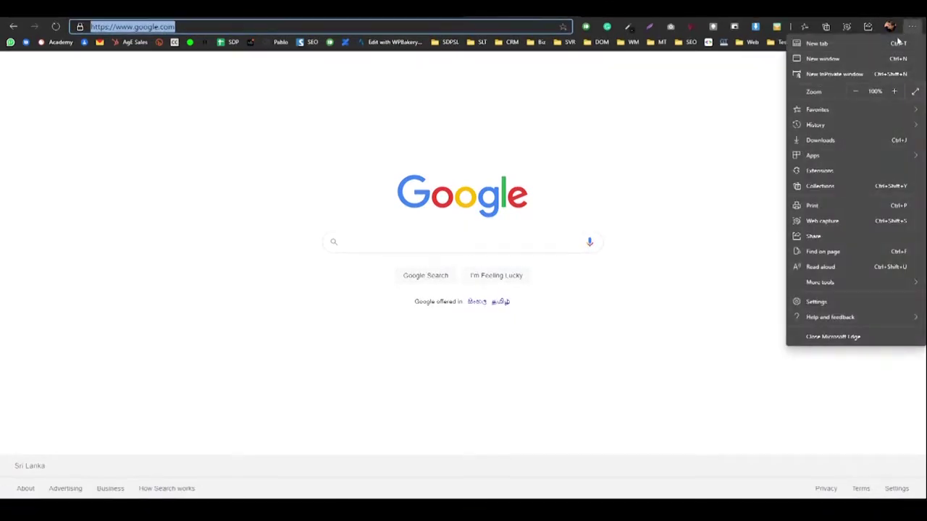
{"action": "left_click", "coordinate": [819, 74]}
{"action": "key", "text": "ctrl+v"}
{"action": "key", "text": "Return"}
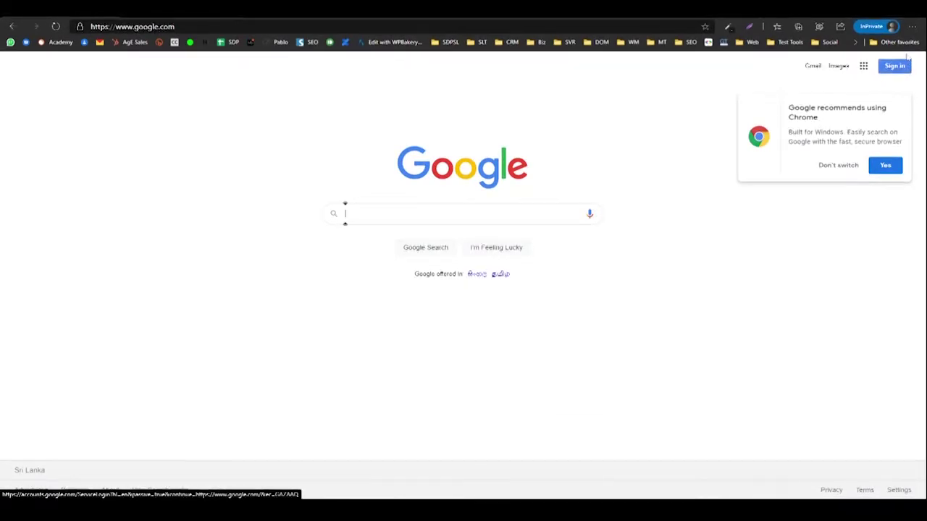
{"action": "left_click", "coordinate": [838, 166]}
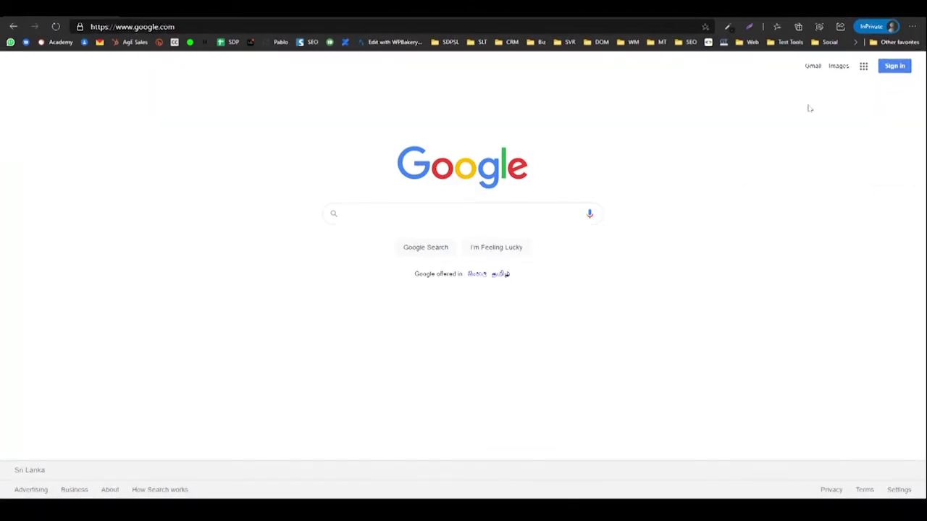
{"action": "left_click", "coordinate": [896, 66]}
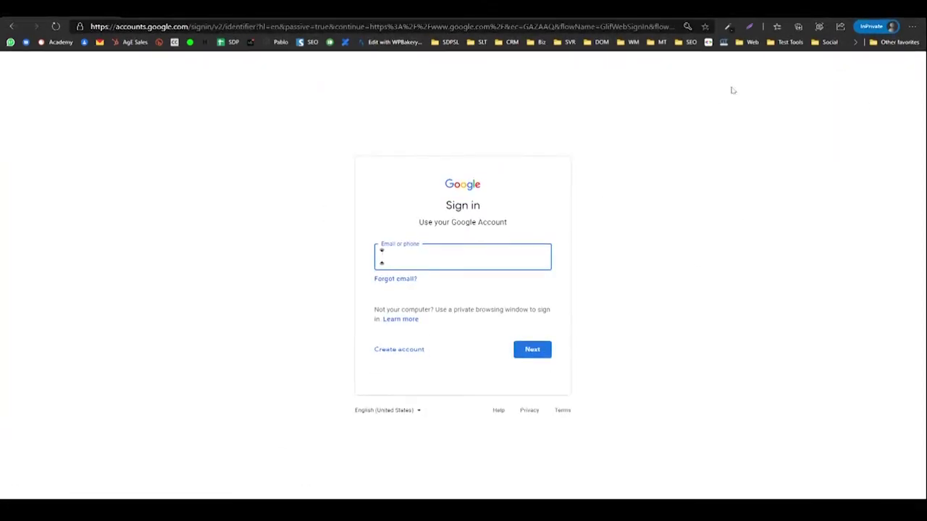
{"action": "left_click", "coordinate": [909, 16]}
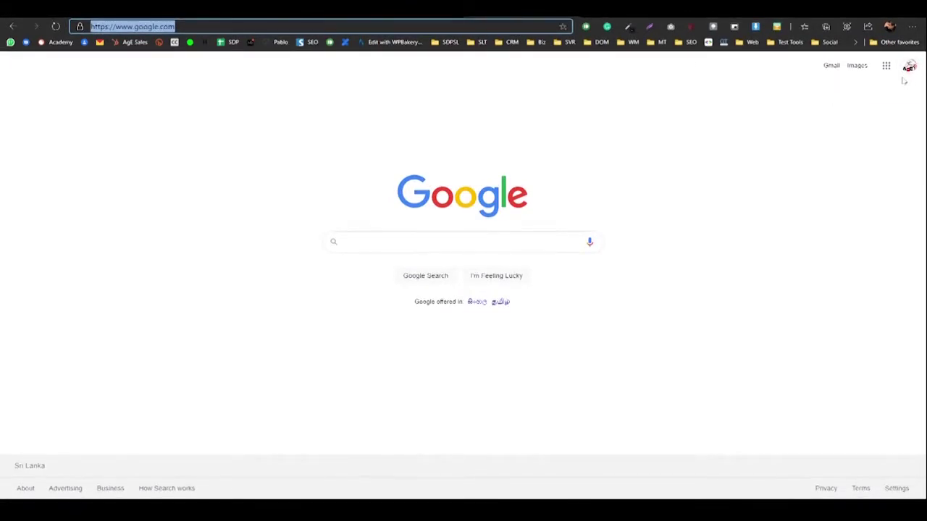
Step: Open the account switcher panel and choose to add another Google account
{"action": "scroll", "coordinate": [913, 87], "scroll_direction": "up", "scroll_amount": 5}
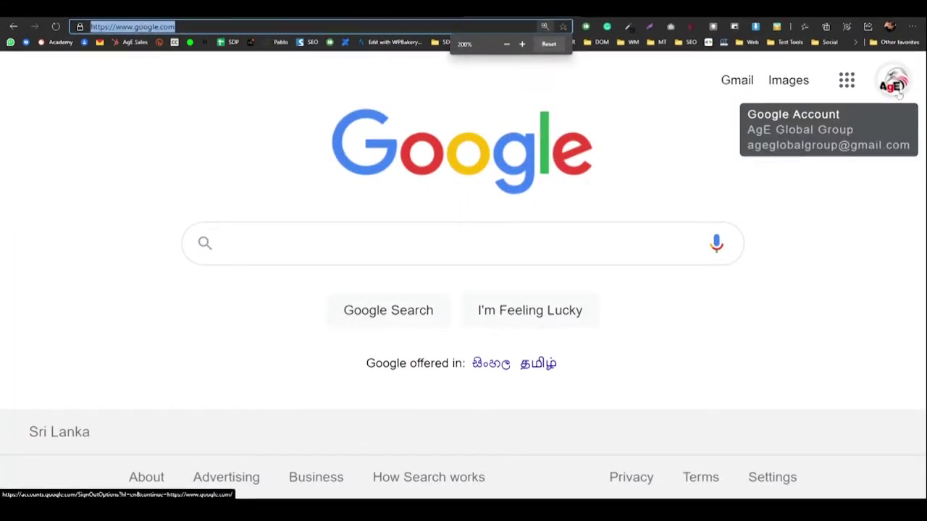
{"action": "left_click", "coordinate": [896, 91]}
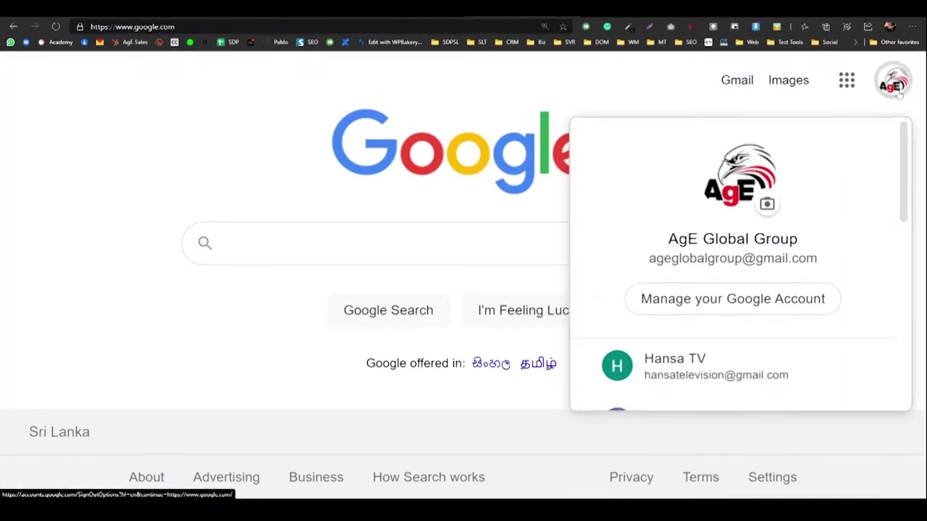
{"action": "scroll", "coordinate": [809, 199], "scroll_direction": "down", "scroll_amount": 2}
{"action": "scroll", "coordinate": [806, 200], "scroll_direction": "down", "scroll_amount": 4}
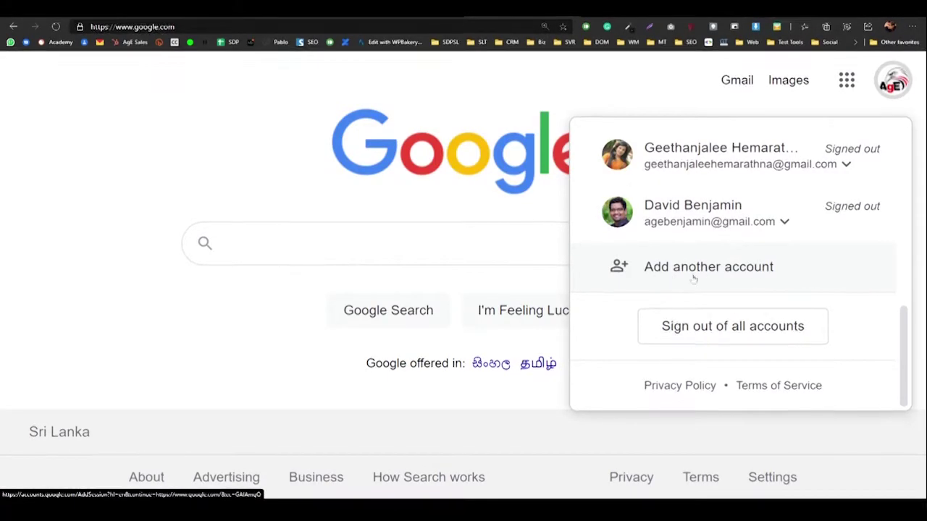
{"action": "key", "text": "ctrl+minus"}
{"action": "key", "text": "ctrl+minus"}
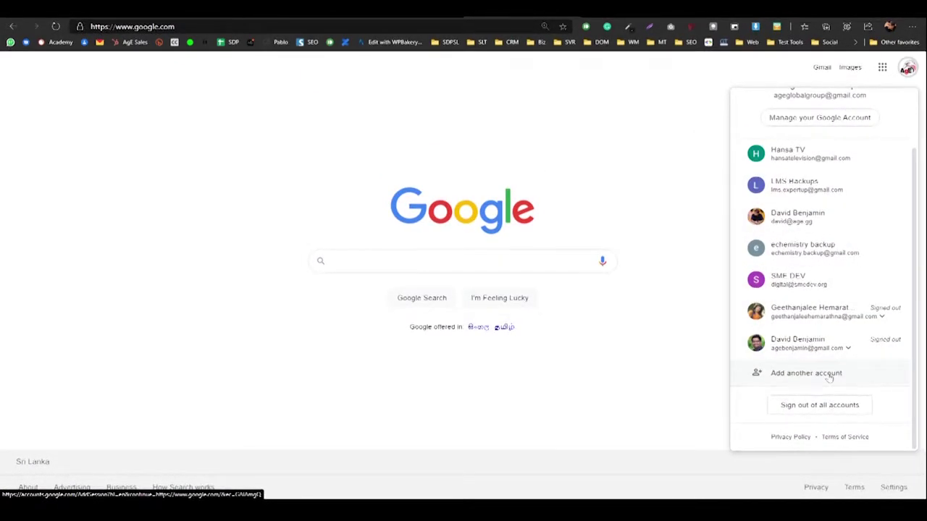
{"action": "key", "text": "ctrl+plus"}
{"action": "key", "text": "ctrl+plus"}
{"action": "key", "text": "ctrl+plus"}
{"action": "key", "text": "ctrl+plus"}
{"action": "scroll", "coordinate": [824, 377], "scroll_direction": "down", "scroll_amount": 5}
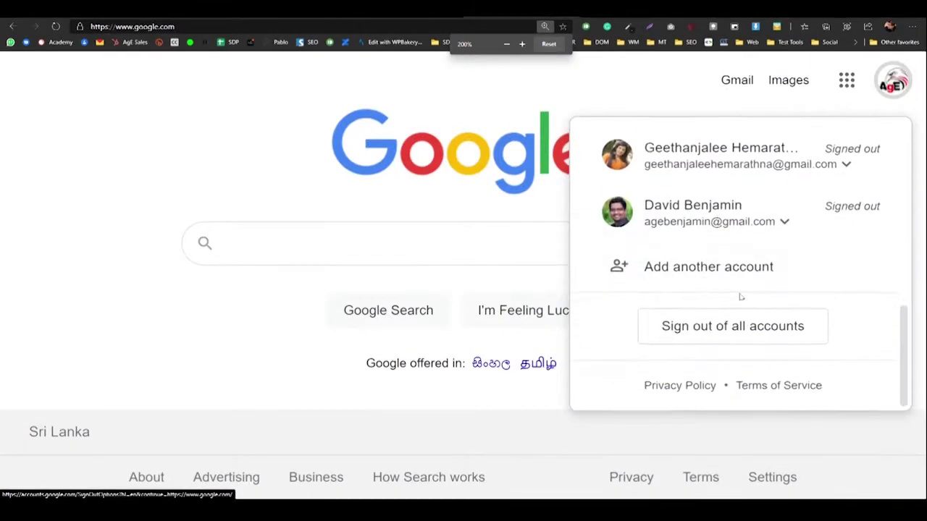
{"action": "left_click", "coordinate": [730, 270]}
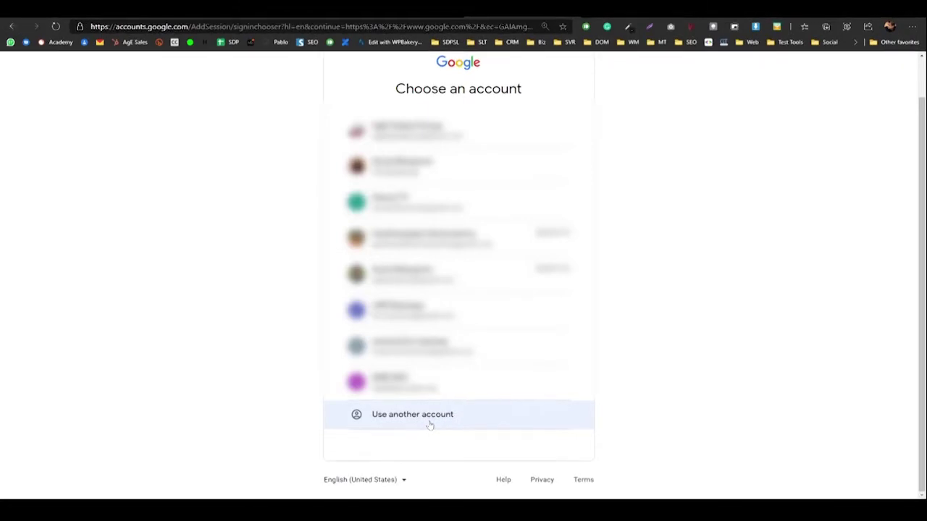
Step: Choose Use another account, then Create account for managing a business
{"action": "left_click", "coordinate": [429, 424]}
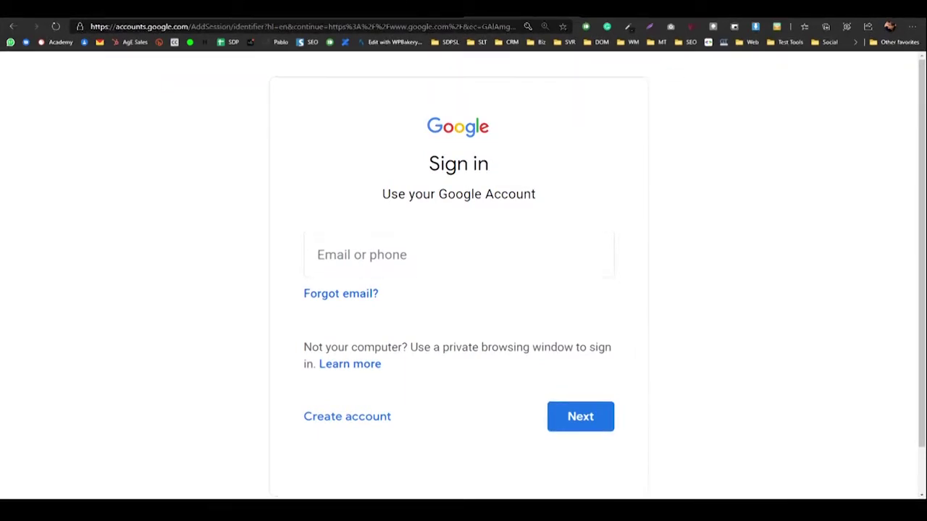
{"action": "key", "text": "ctrl+minus"}
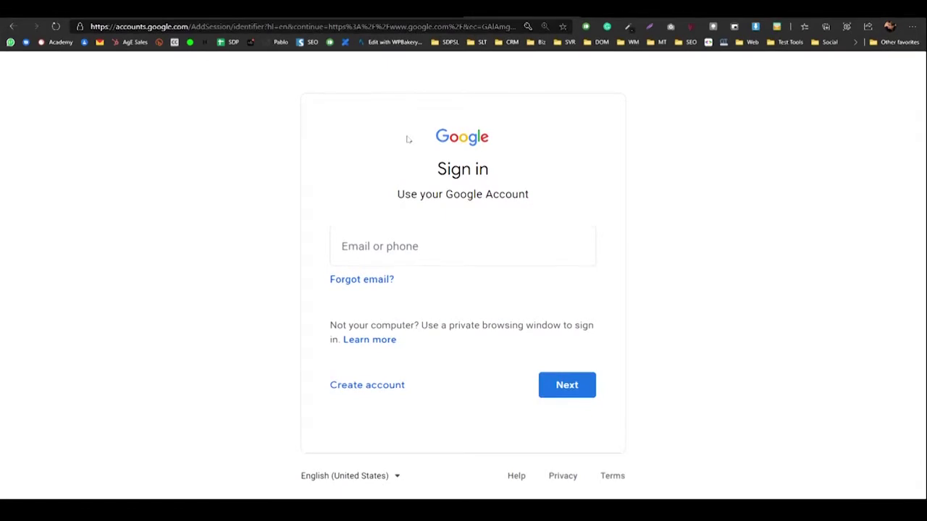
{"action": "left_click", "coordinate": [355, 392]}
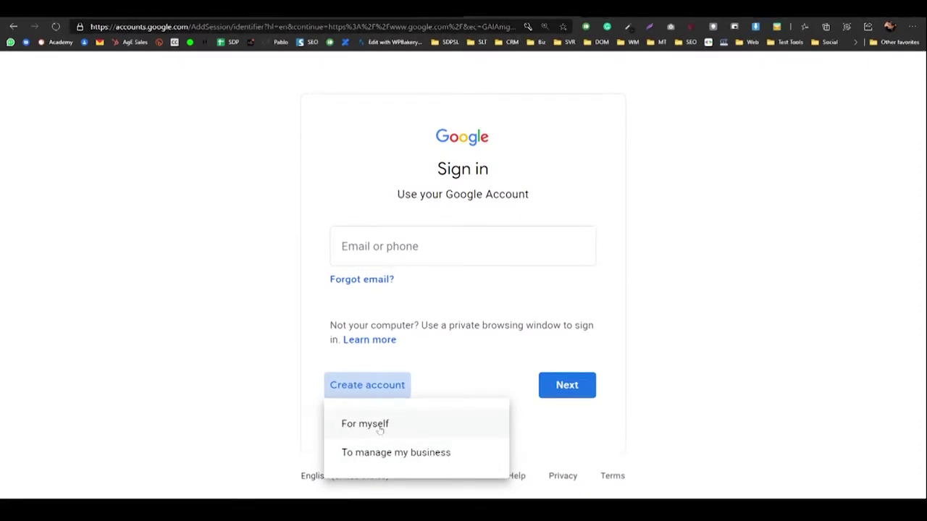
{"action": "left_click", "coordinate": [409, 455]}
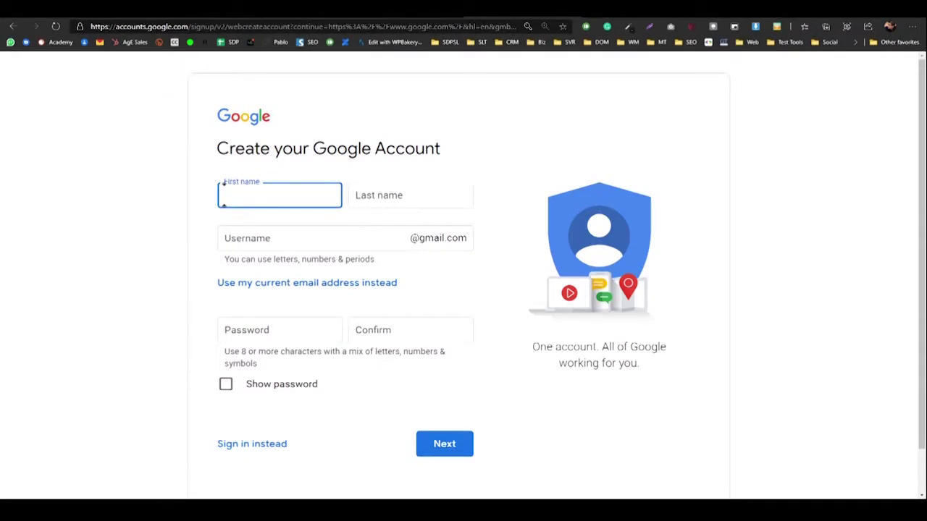
Step: Enter the account holder's first name and last name on the sign-up form
{"action": "type", "text": "David"}
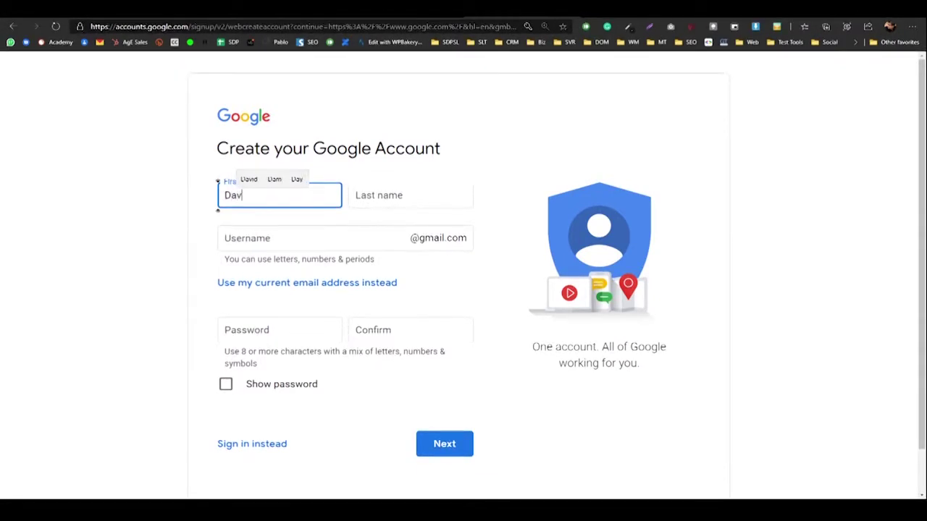
{"action": "left_click", "coordinate": [355, 194]}
{"action": "type", "text": "Benjamin"}
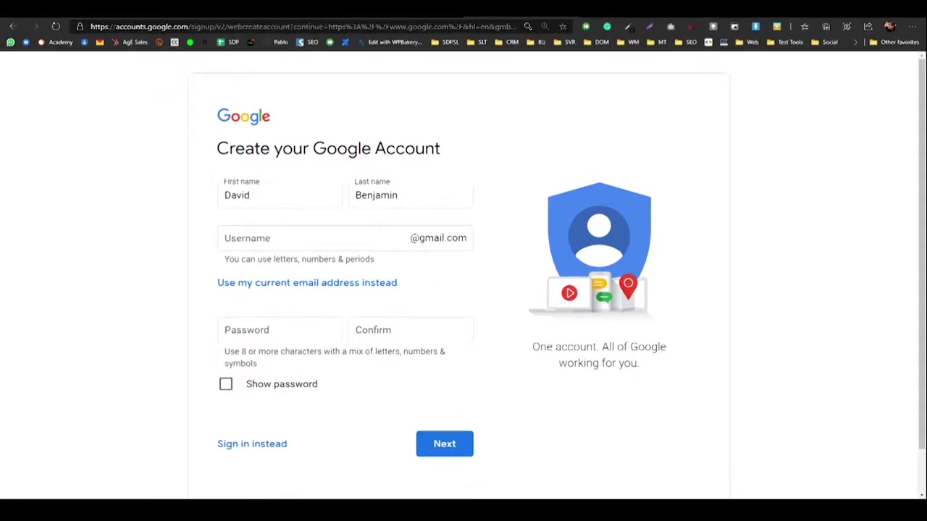
{"action": "double_click", "coordinate": [237, 195]}
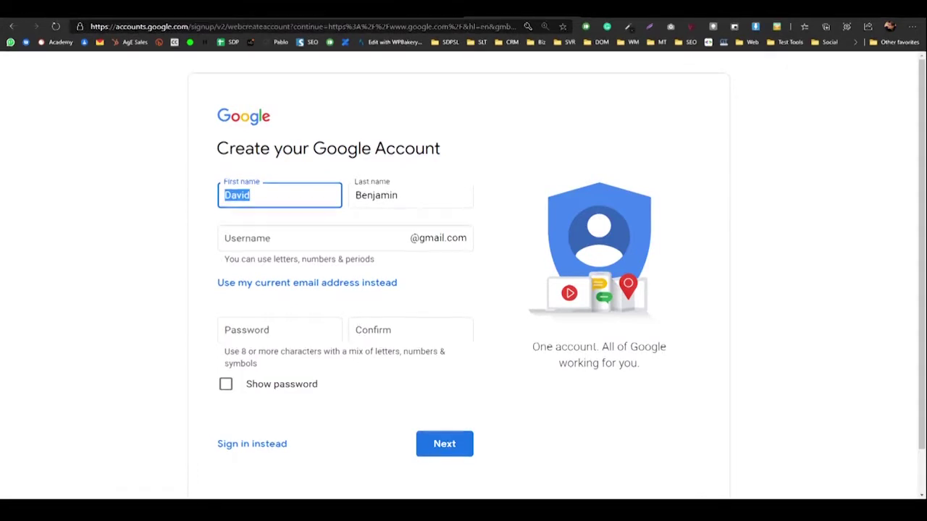
{"action": "left_click", "coordinate": [392, 194]}
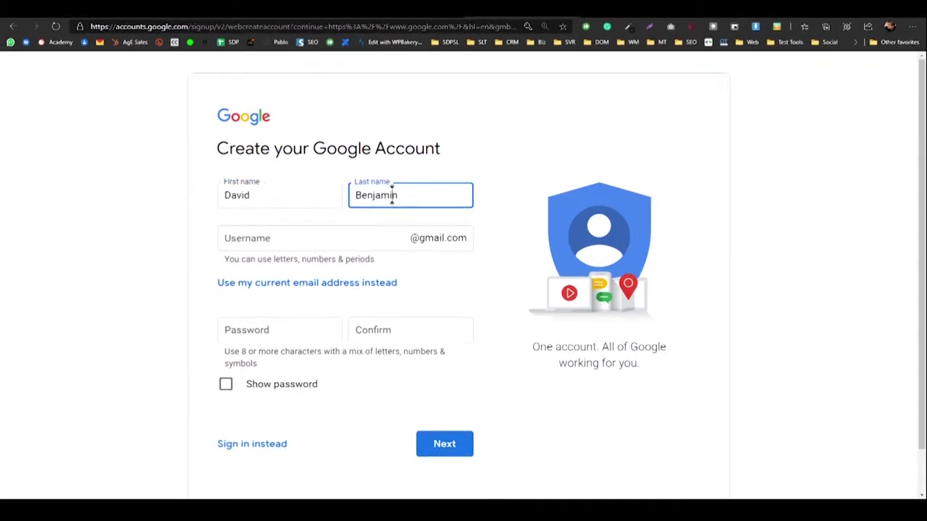
{"action": "key", "text": "shift+Tab"}
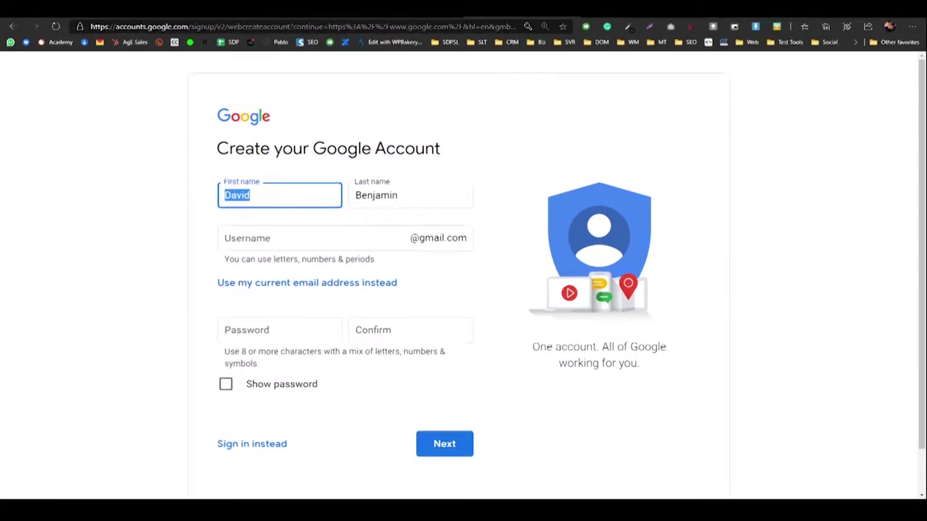
{"action": "left_click_drag", "start_coordinate": [394, 196], "coordinate": [356, 196]}
{"action": "left_click", "coordinate": [296, 176]}
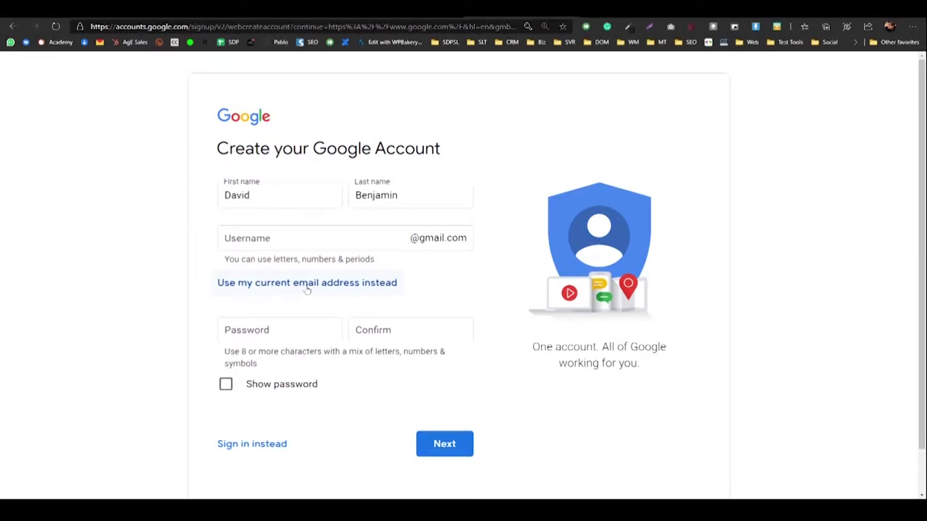
Step: Use an existing email instead of Gmail and paste the copied Yandex address
{"action": "left_click", "coordinate": [307, 284]}
{"action": "left_click", "coordinate": [490, 242]}
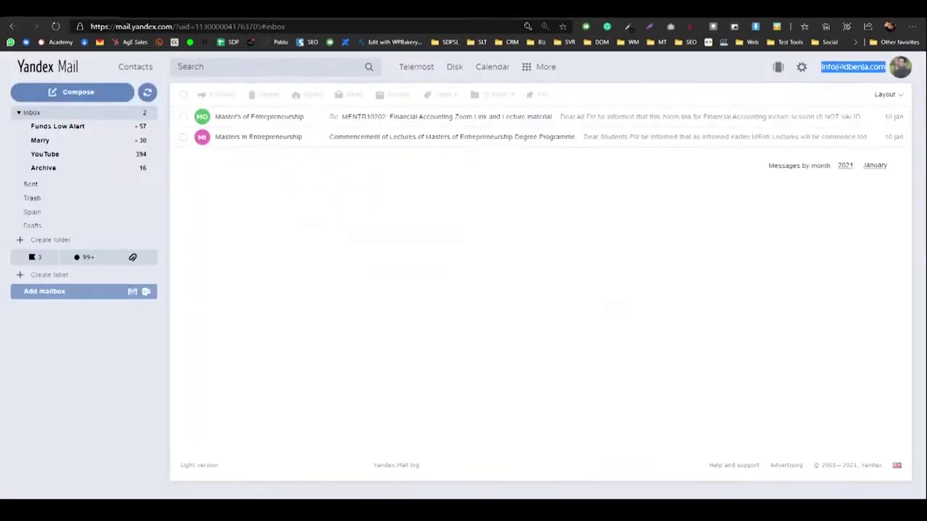
{"action": "right_click", "coordinate": [855, 69]}
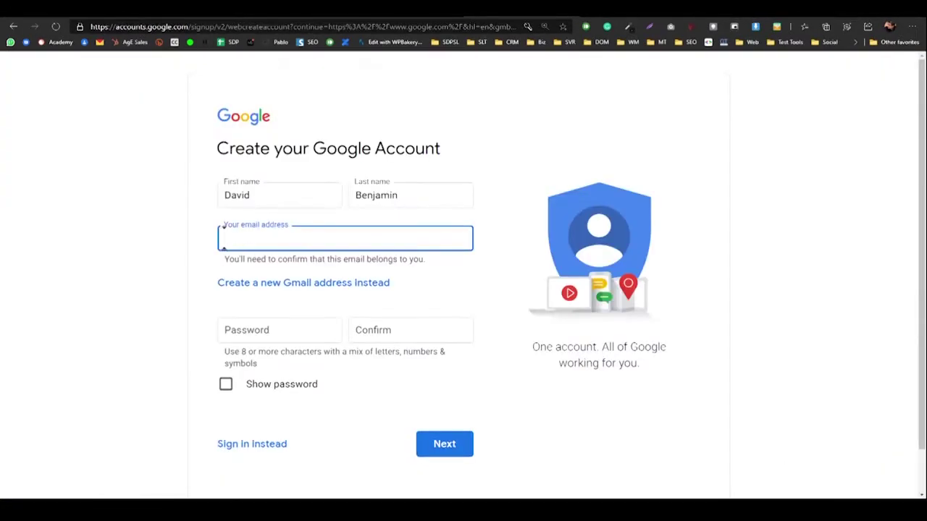
{"action": "key", "text": "ctrl+v"}
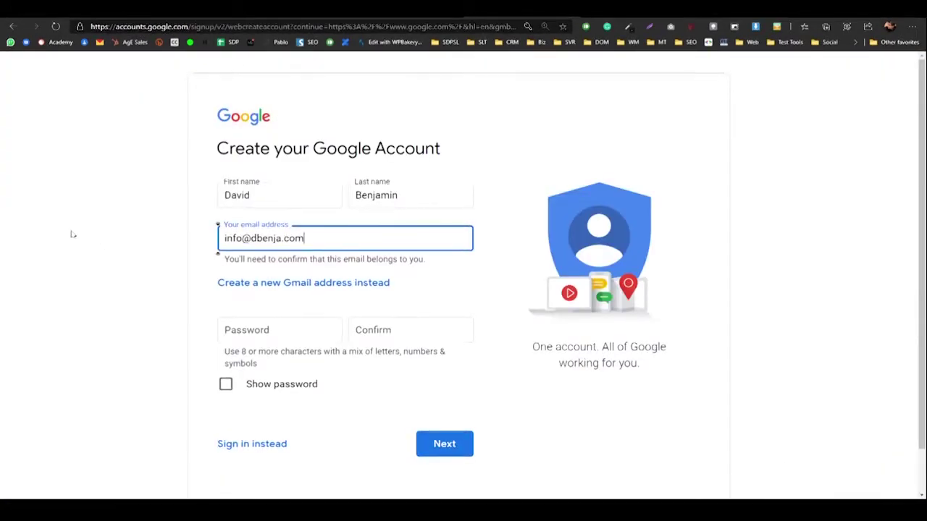
{"action": "key", "text": "Tab"}
{"action": "key", "text": "Escape"}
Step: Enter the account password and repeat it in the Confirm field
{"action": "left_click", "coordinate": [161, 333]}
{"action": "left_click", "coordinate": [223, 329]}
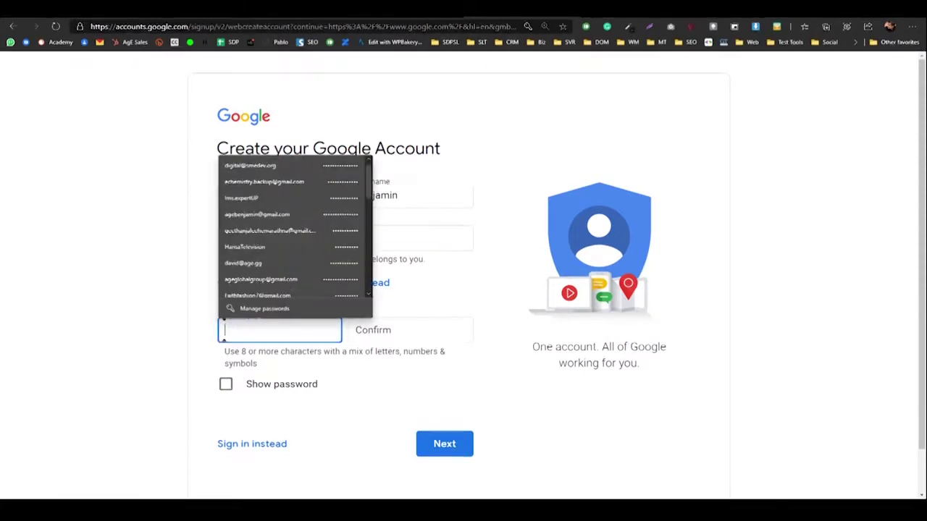
{"action": "type", "text": "••••"}
{"action": "key", "text": "BackSpace"}
{"action": "key", "text": "BackSpace"}
{"action": "key", "text": "BackSpace"}
{"action": "key", "text": "BackSpace"}
{"action": "type", "text": "•••••"}
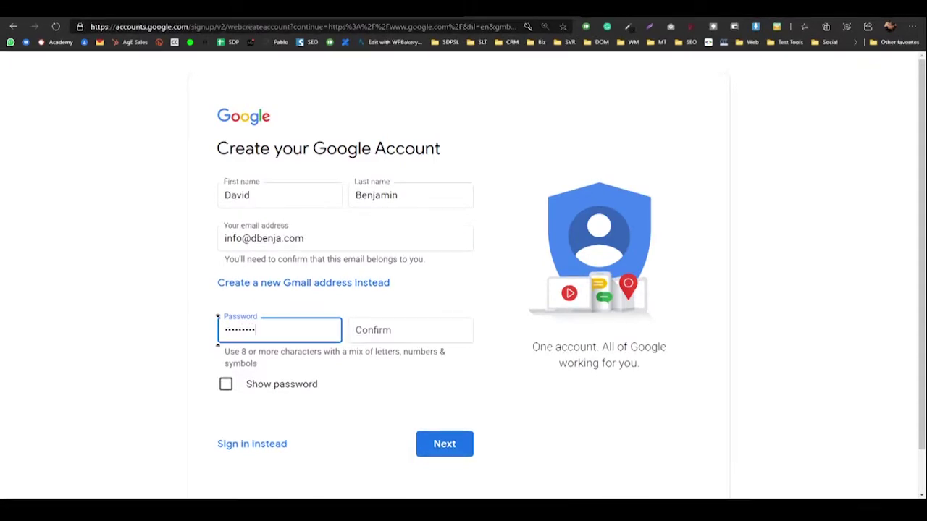
{"action": "type", "text": "•••••••"}
{"action": "left_click", "coordinate": [349, 331]}
{"action": "type", "text": "•••••••••••••••"}
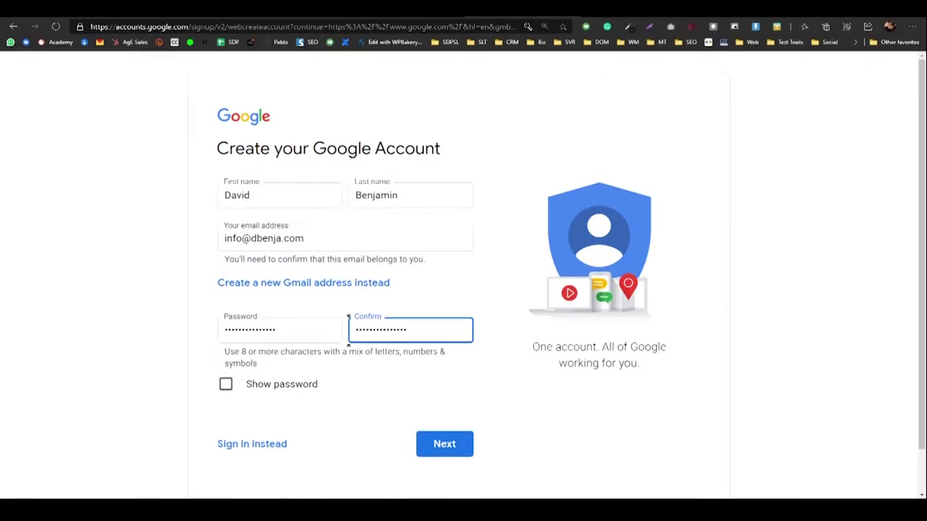
{"action": "left_click_drag", "start_coordinate": [304, 238], "coordinate": [220, 239]}
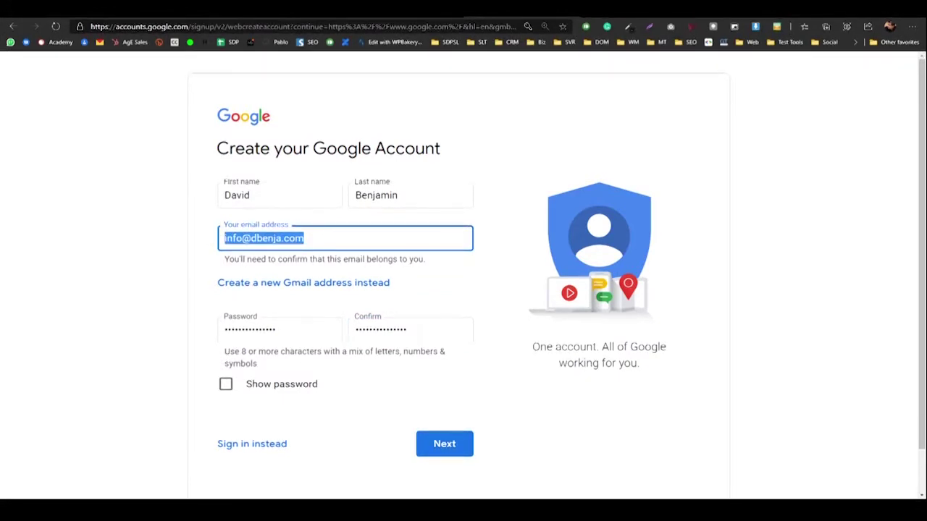
{"action": "left_click", "coordinate": [205, 238]}
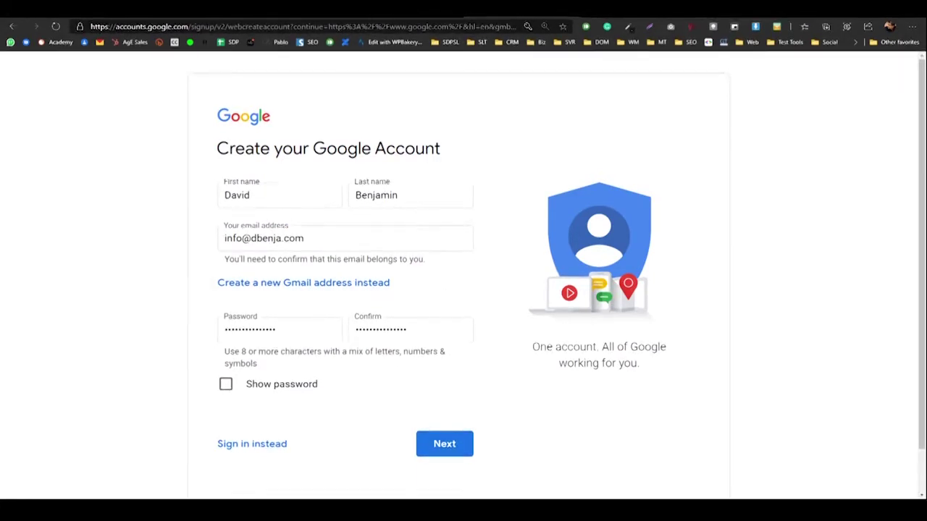
Step: Submit the sign-up details to reach the verification code page
{"action": "left_click", "coordinate": [446, 445]}
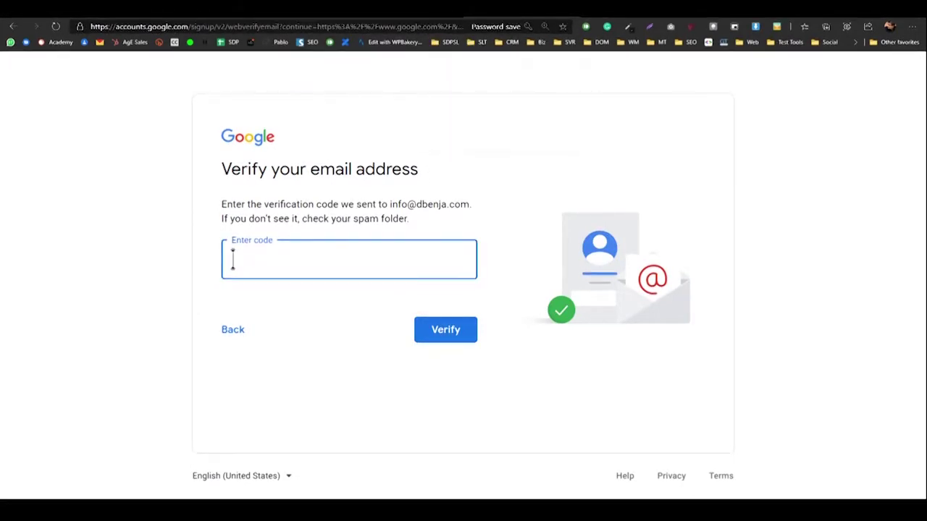
{"action": "left_click_drag", "start_coordinate": [389, 204], "coordinate": [472, 205]}
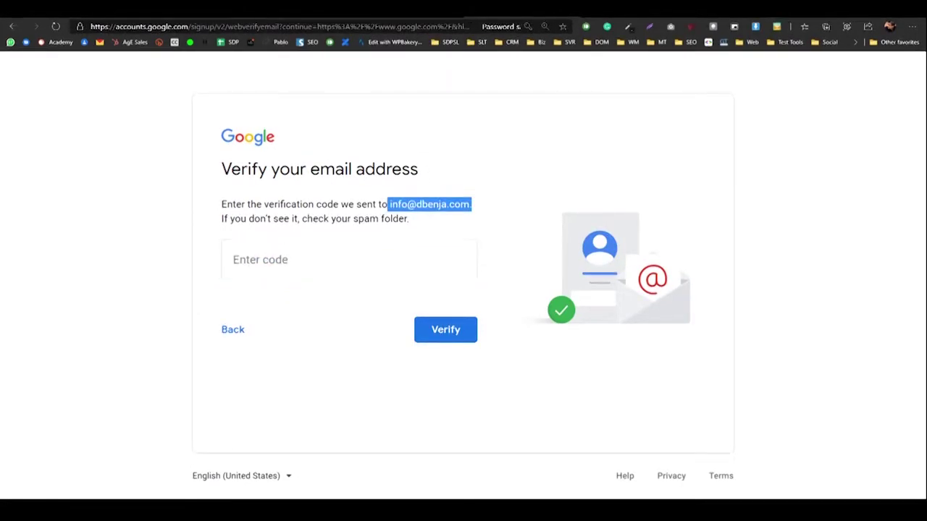
{"action": "left_click", "coordinate": [233, 259]}
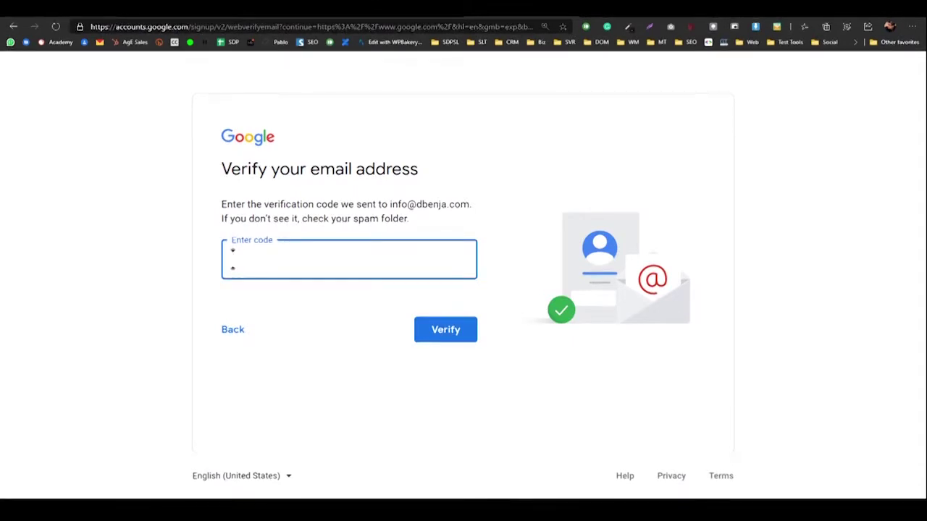
{"action": "key", "text": "ctrl+Tab"}
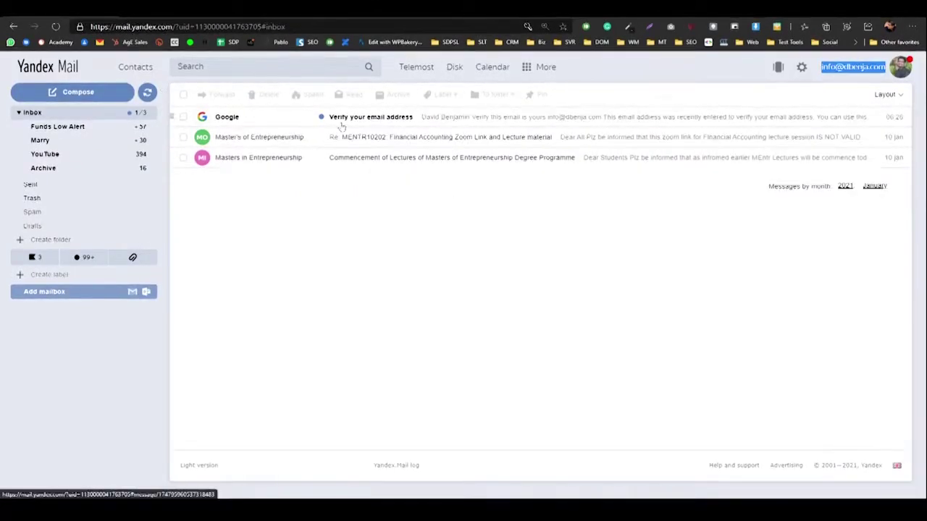
{"action": "left_click", "coordinate": [425, 119]}
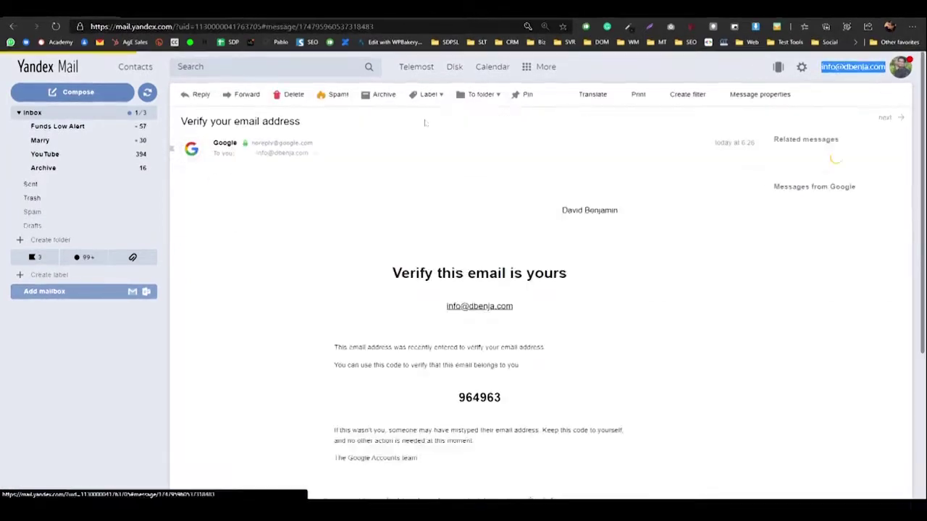
{"action": "left_click", "coordinate": [460, 397]}
{"action": "left_click_drag", "start_coordinate": [459, 399], "coordinate": [501, 399]}
{"action": "right_click", "coordinate": [489, 399]}
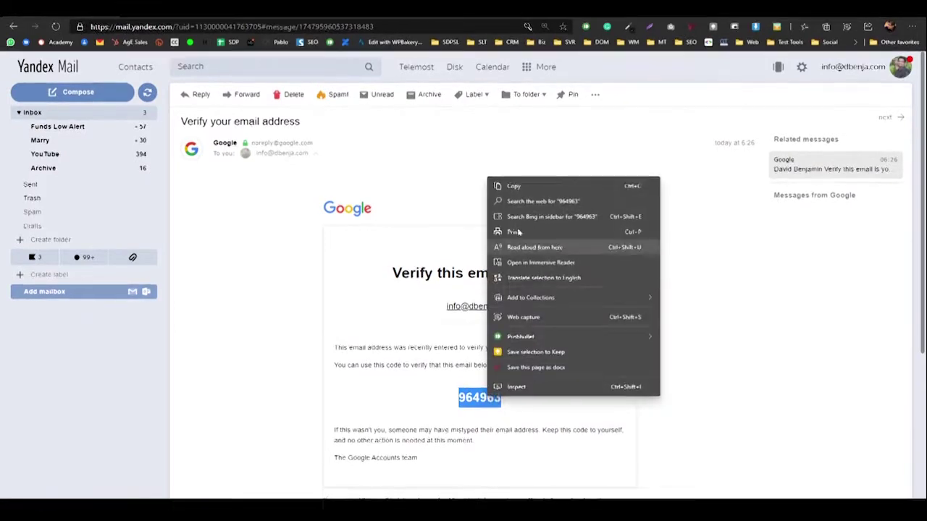
{"action": "left_click", "coordinate": [514, 186]}
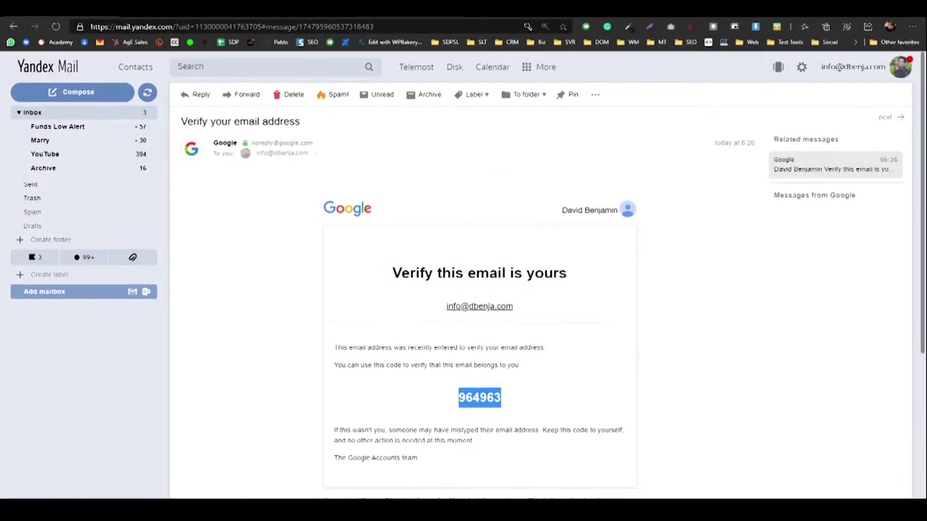
Step: Paste the verification code and verify the email address
{"action": "key", "text": "ctrl+Tab"}
{"action": "key", "text": "ctrl+Tab"}
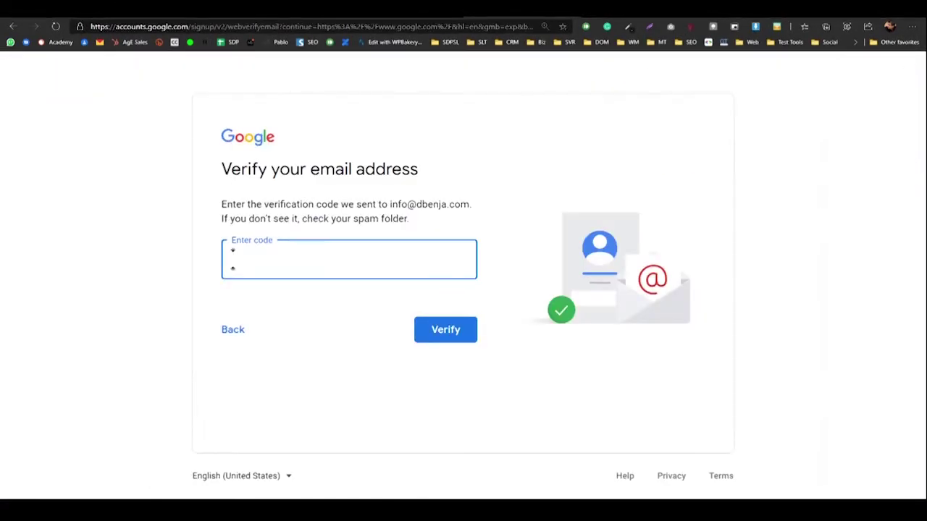
{"action": "key", "text": "ctrl+v"}
{"action": "left_click", "coordinate": [444, 337]}
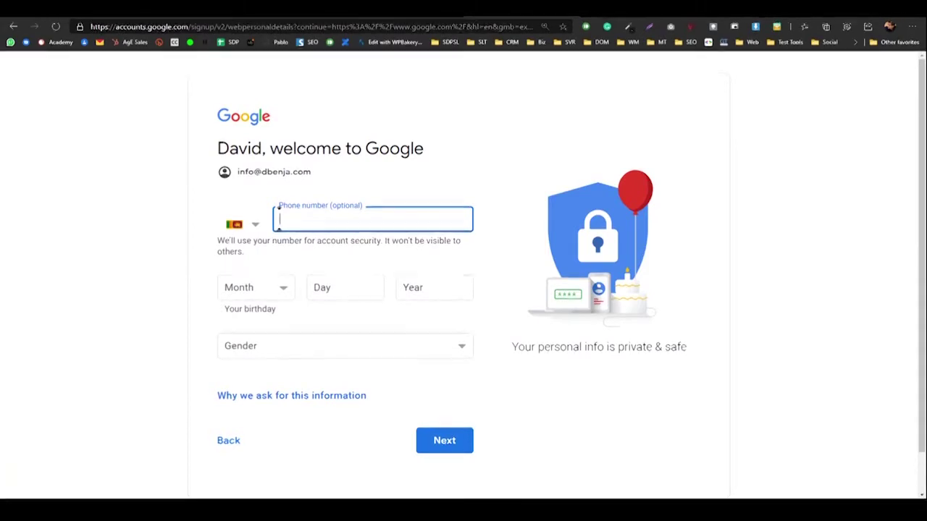
{"action": "key", "text": "ctrl+v"}
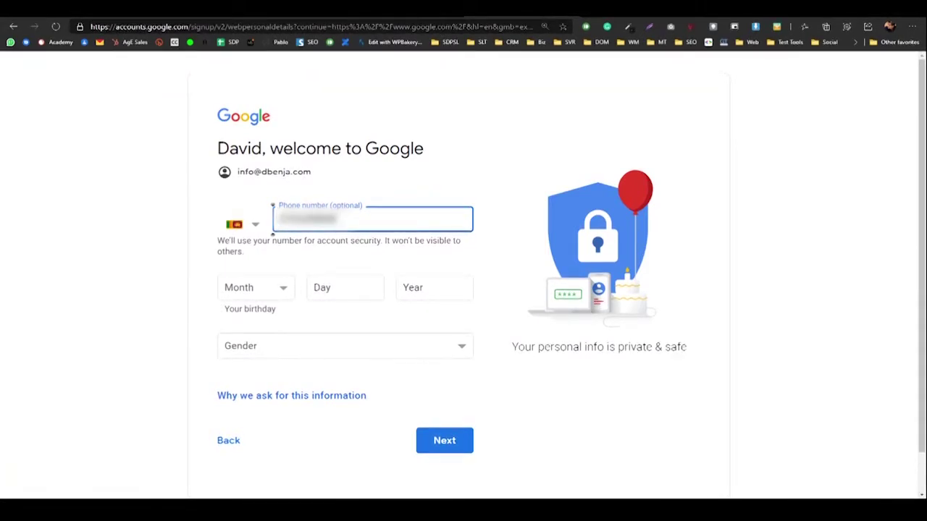
{"action": "left_click", "coordinate": [282, 287]}
{"action": "left_click", "coordinate": [274, 312]}
{"action": "left_click", "coordinate": [310, 288]}
{"action": "left_click", "coordinate": [396, 287]}
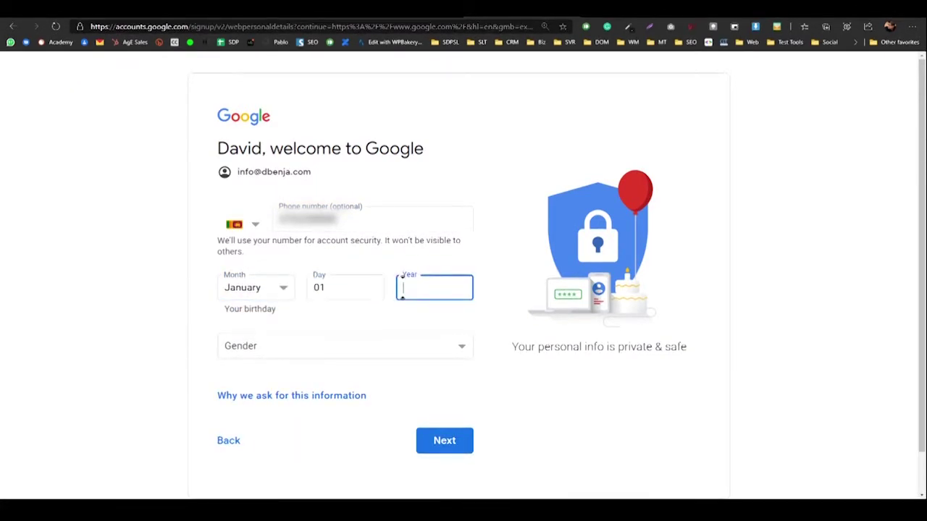
{"action": "left_click", "coordinate": [433, 346]}
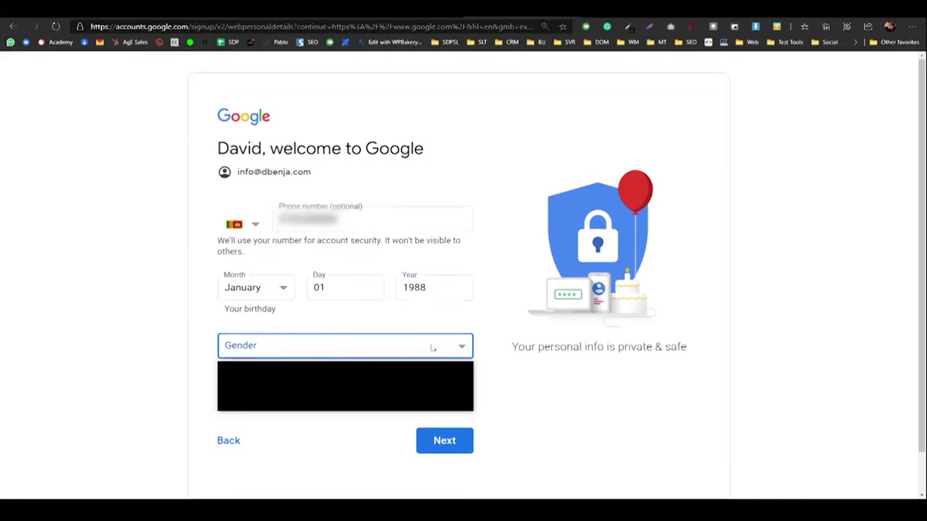
{"action": "left_click", "coordinate": [407, 379]}
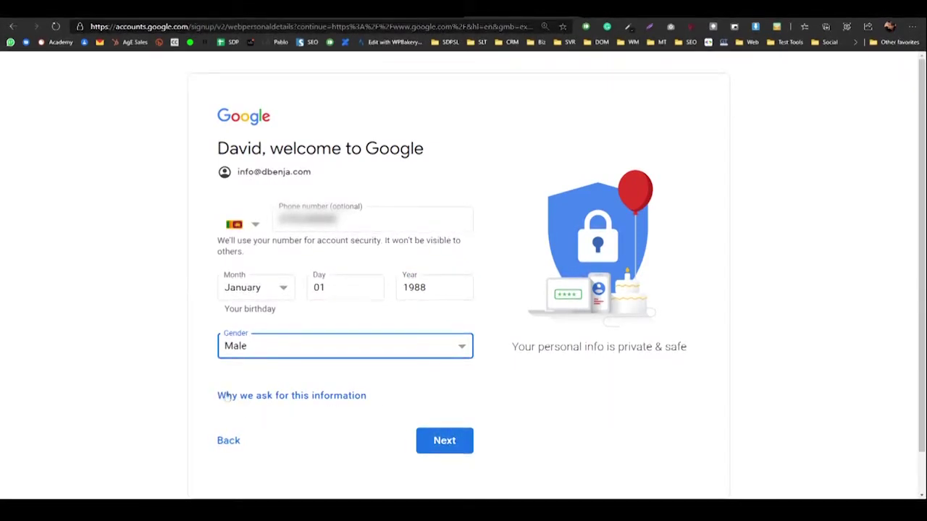
Step: Review the Privacy and Terms page with More options expanded, then agree
{"action": "left_click", "coordinate": [449, 442]}
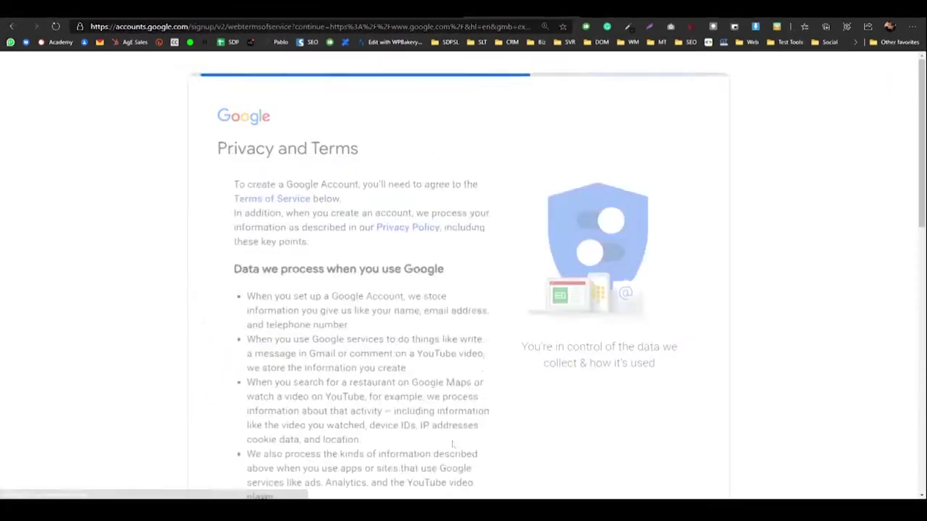
{"action": "scroll", "coordinate": [323, 347], "scroll_direction": "down", "scroll_amount": 10}
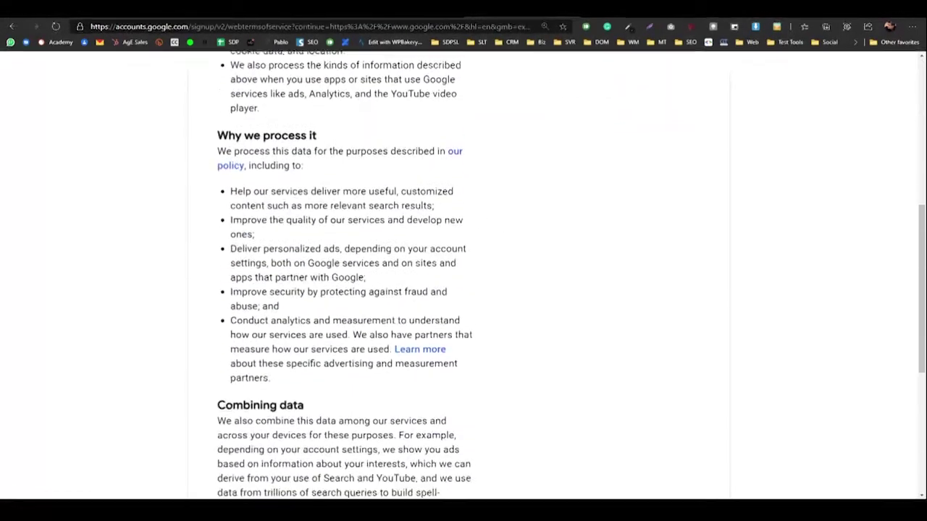
{"action": "left_click", "coordinate": [308, 371]}
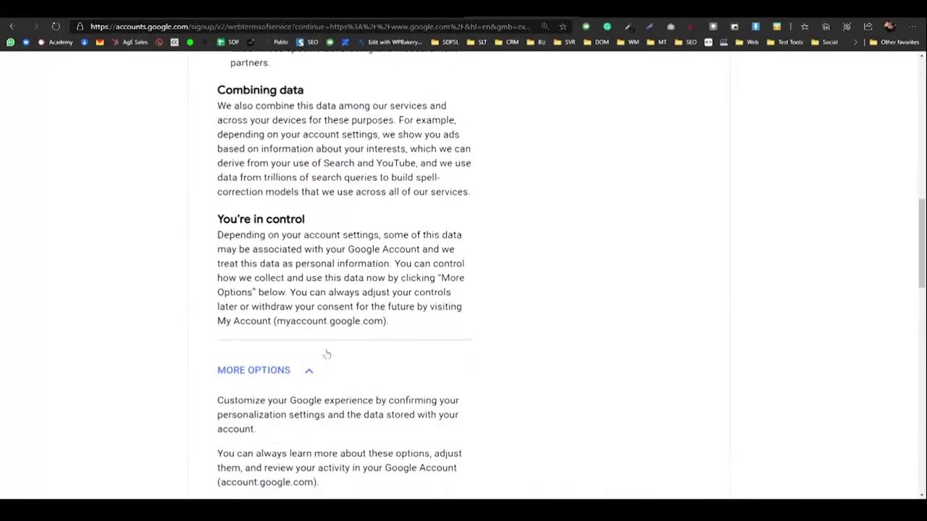
{"action": "scroll", "coordinate": [325, 355], "scroll_direction": "down", "scroll_amount": 5}
{"action": "scroll", "coordinate": [326, 354], "scroll_direction": "down", "scroll_amount": 3}
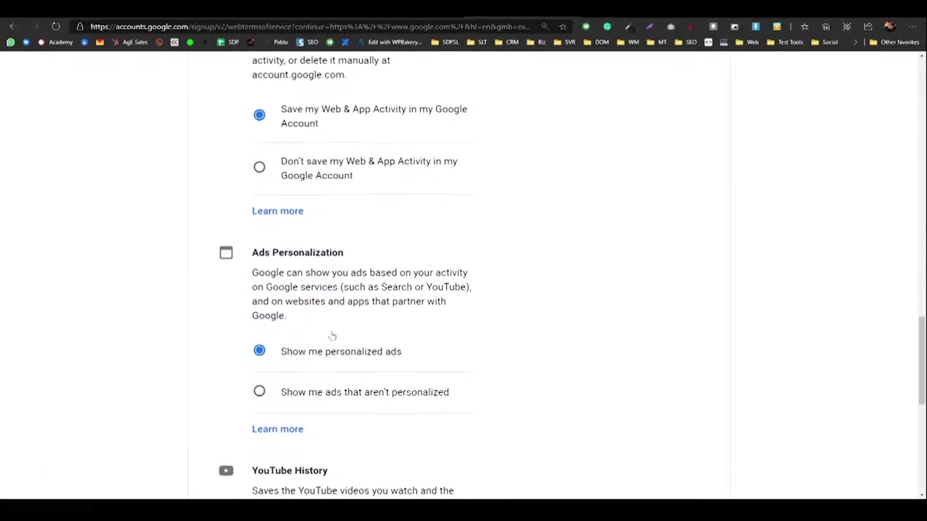
{"action": "scroll", "coordinate": [279, 247], "scroll_direction": "down", "scroll_amount": 6}
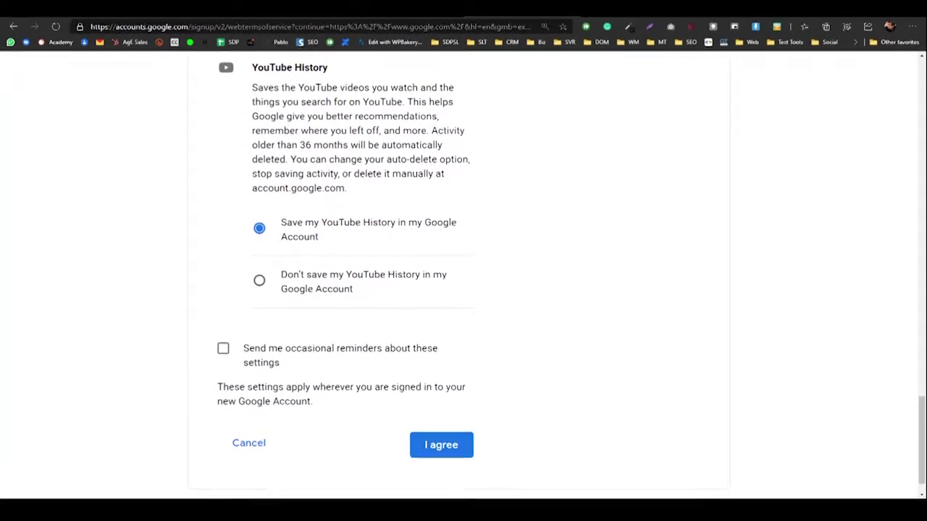
{"action": "left_click", "coordinate": [444, 454]}
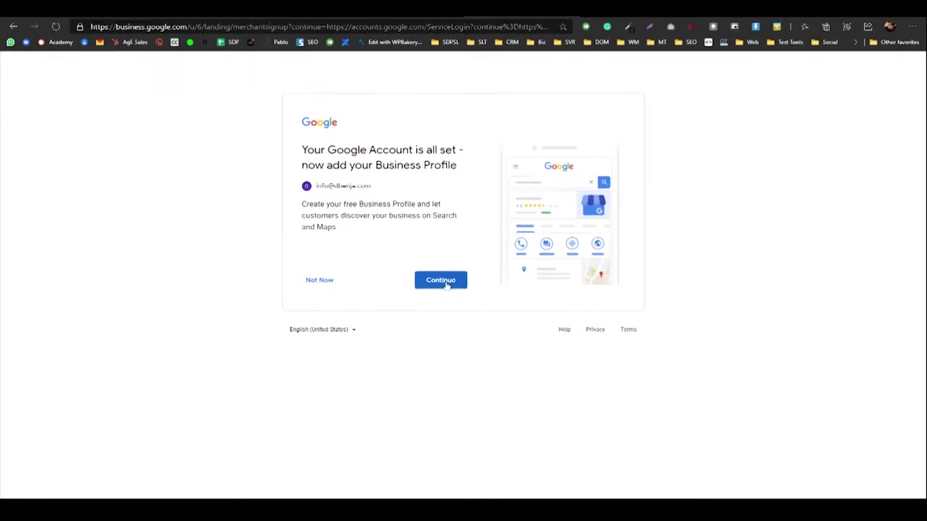
Step: Skip the Business Profile offer, check the signed-in account, and open Google Calendar
{"action": "left_click", "coordinate": [320, 281]}
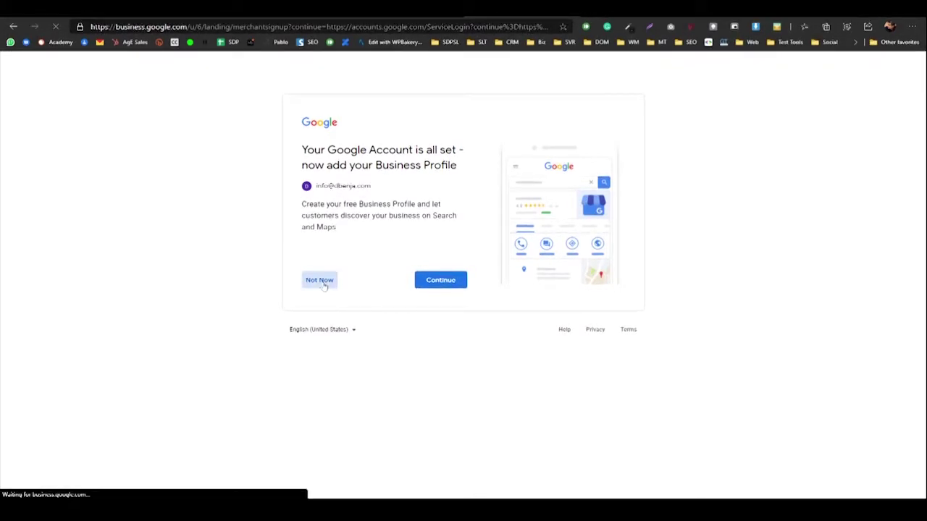
{"action": "key", "text": "ctrl+minus"}
{"action": "key", "text": "ctrl+minus"}
{"action": "key", "text": "ctrl+minus"}
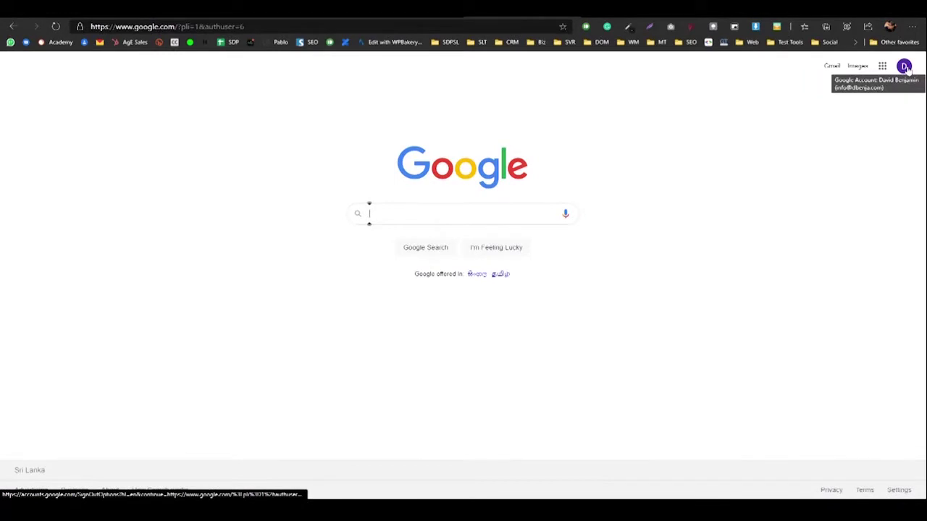
{"action": "left_click", "coordinate": [906, 66]}
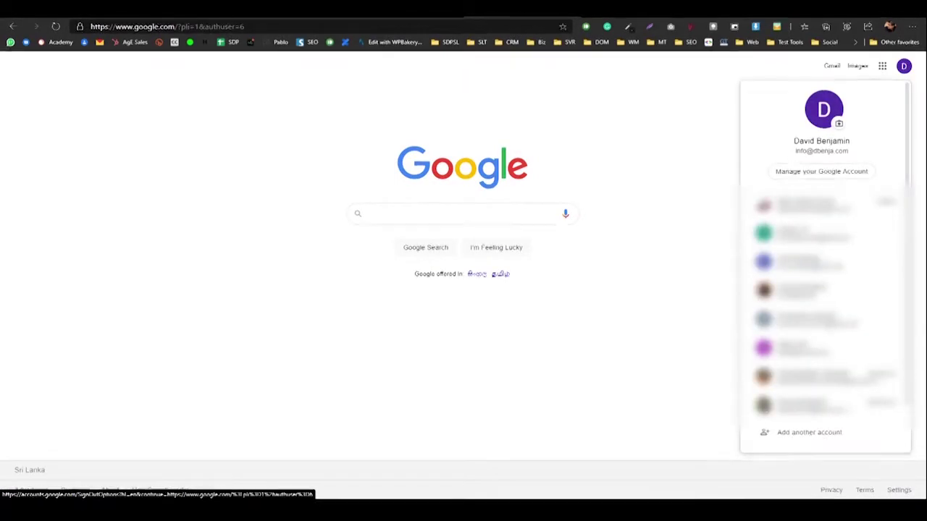
{"action": "left_click_drag", "start_coordinate": [857, 152], "coordinate": [790, 151]}
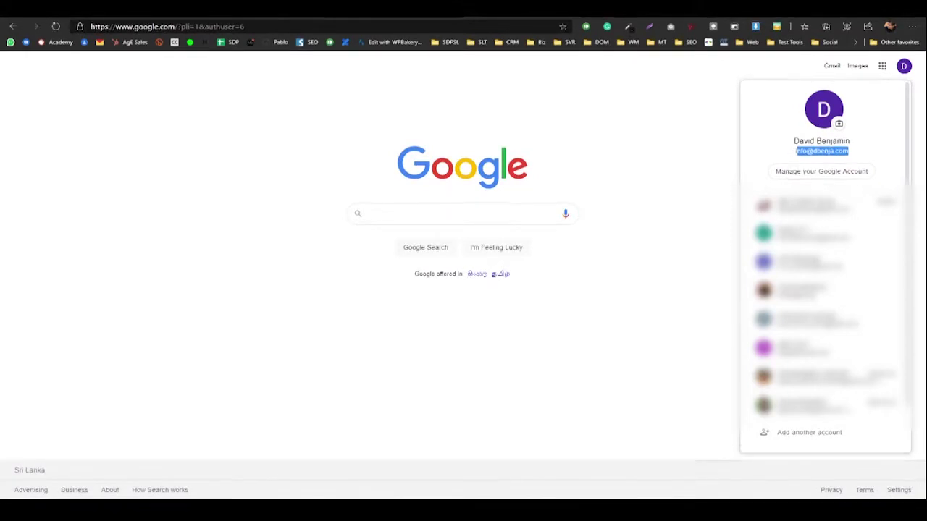
{"action": "left_click", "coordinate": [734, 145]}
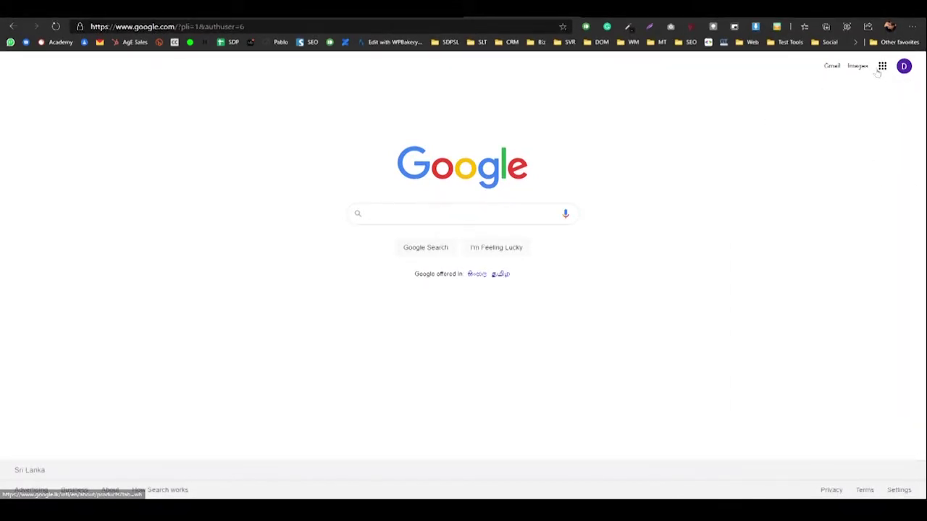
{"action": "left_click", "coordinate": [882, 66]}
{"action": "left_click", "coordinate": [834, 246]}
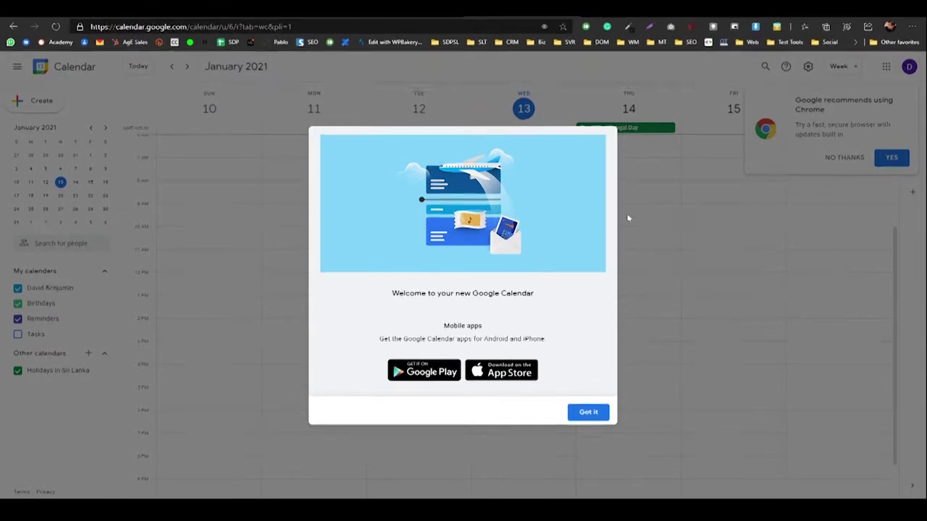
Step: Dismiss the Calendar welcome and Chrome prompt, then check the signed-in account panel
{"action": "left_click", "coordinate": [586, 412]}
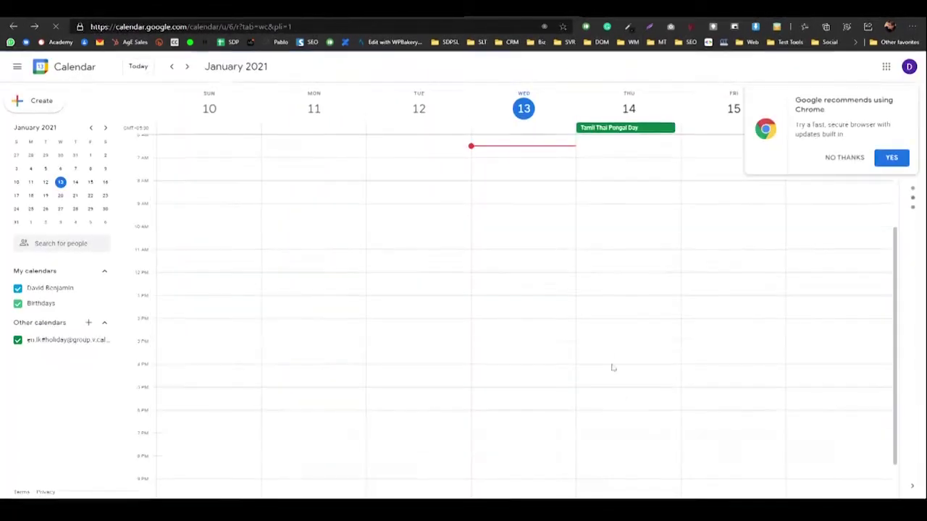
{"action": "left_click", "coordinate": [845, 157]}
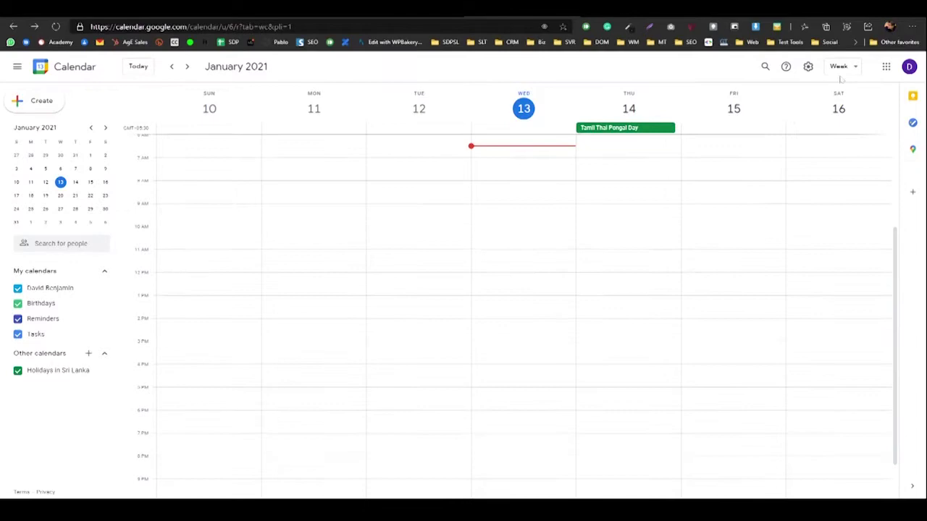
{"action": "left_click", "coordinate": [910, 66]}
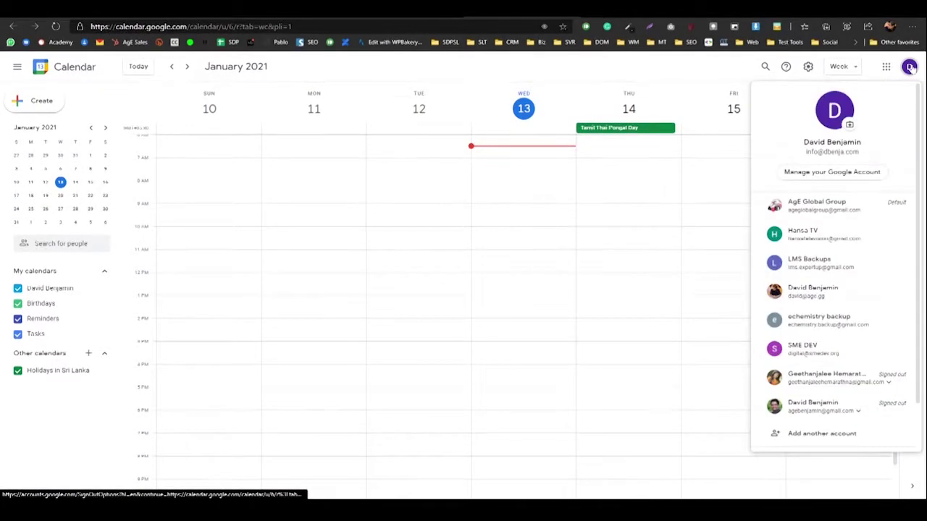
{"action": "left_click", "coordinate": [910, 66]}
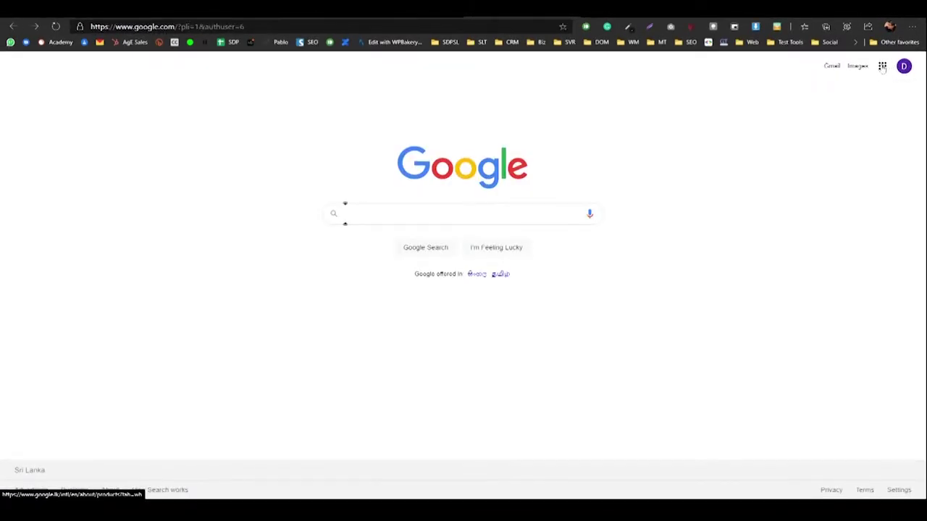
Step: Go to YouTube from the Google apps grid, keeping the current channel-less account selected
{"action": "key", "text": "ctrl+plus"}
{"action": "key", "text": "ctrl+plus"}
{"action": "key", "text": "ctrl+plus"}
{"action": "key", "text": "ctrl+plus"}
{"action": "key", "text": "ctrl+plus"}
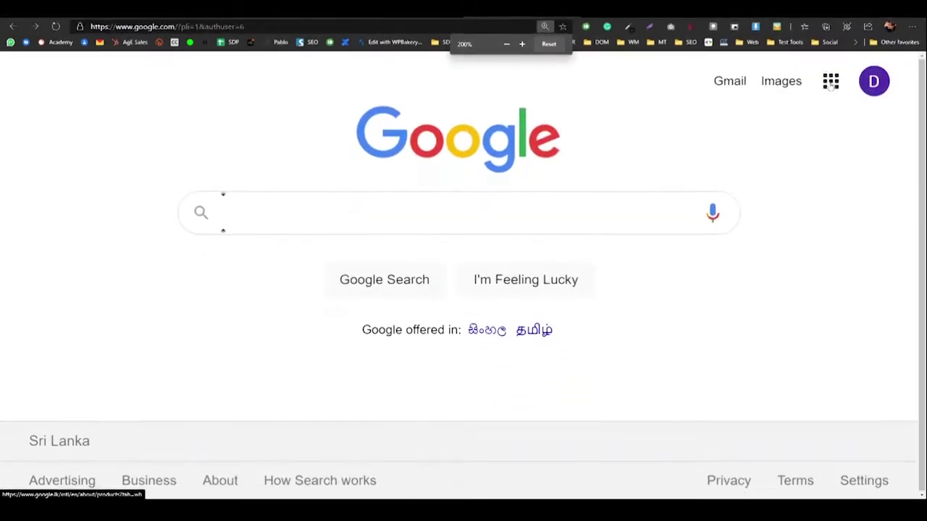
{"action": "left_click", "coordinate": [831, 81]}
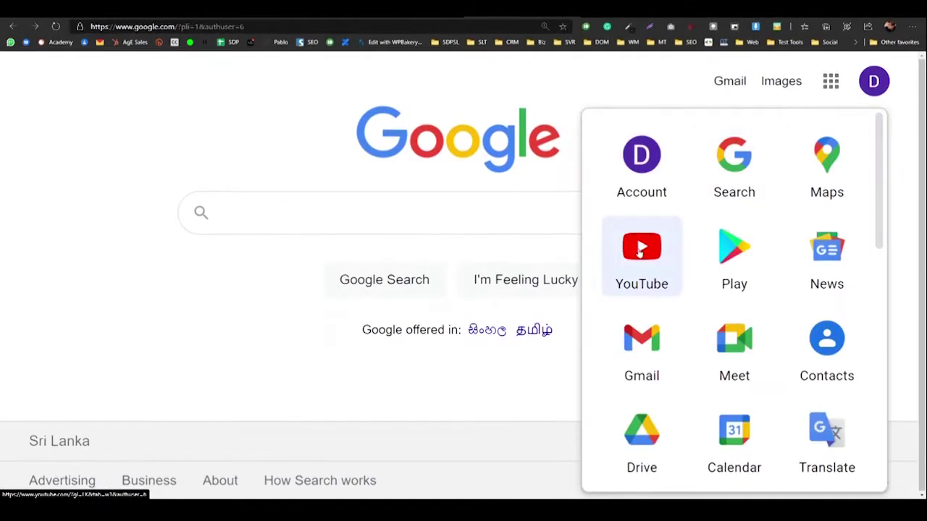
{"action": "left_click", "coordinate": [641, 251]}
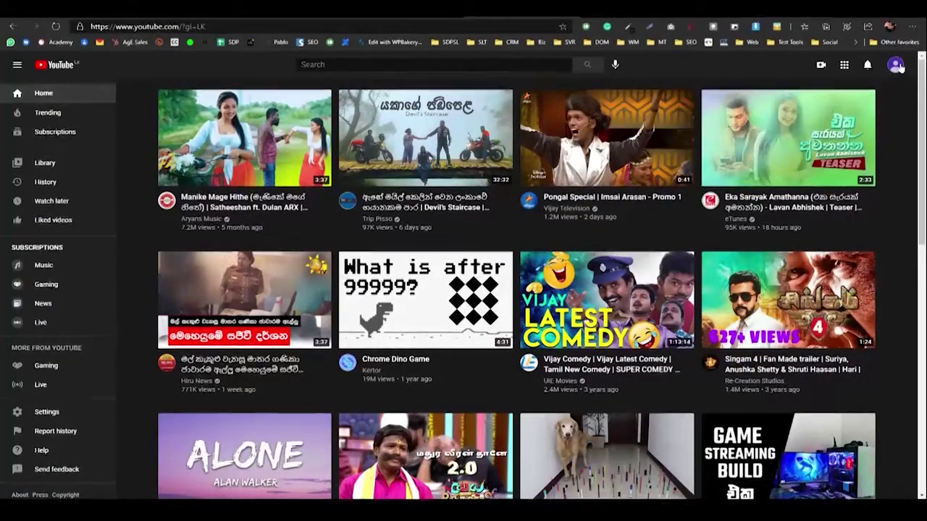
{"action": "left_click", "coordinate": [895, 64]}
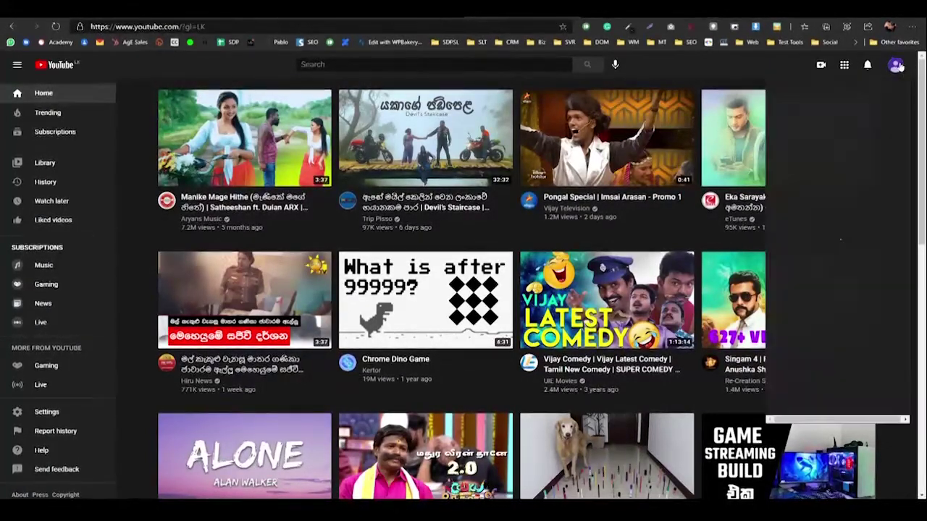
{"action": "left_click_drag", "start_coordinate": [799, 97], "coordinate": [846, 96]}
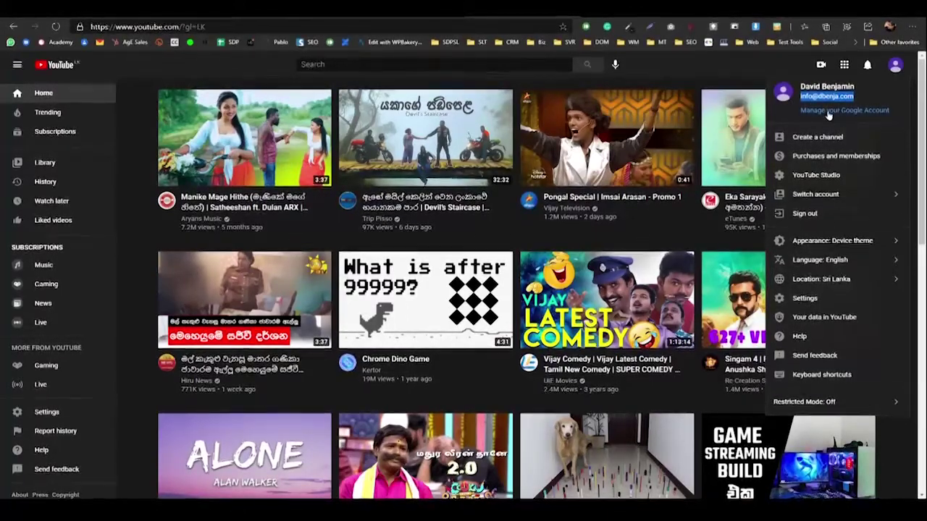
{"action": "left_click", "coordinate": [834, 196]}
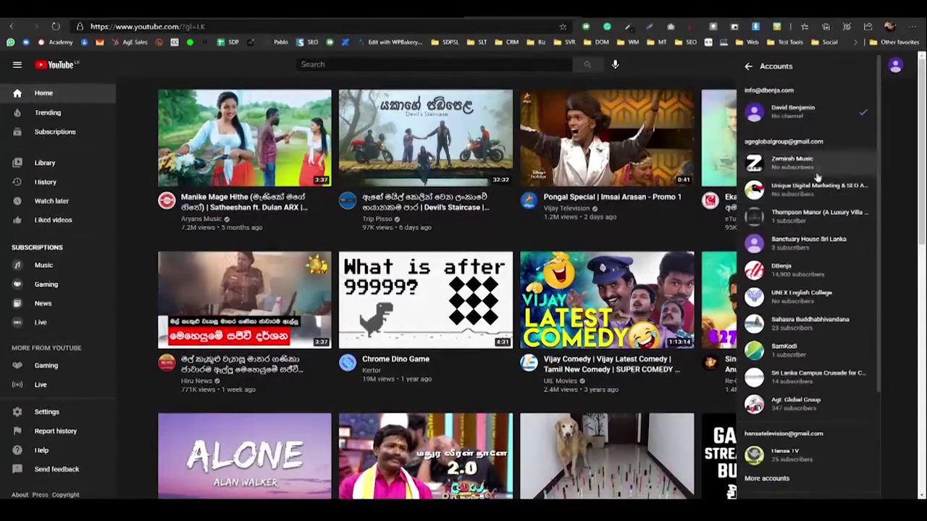
{"action": "scroll", "coordinate": [818, 216], "scroll_direction": "down", "scroll_amount": 3}
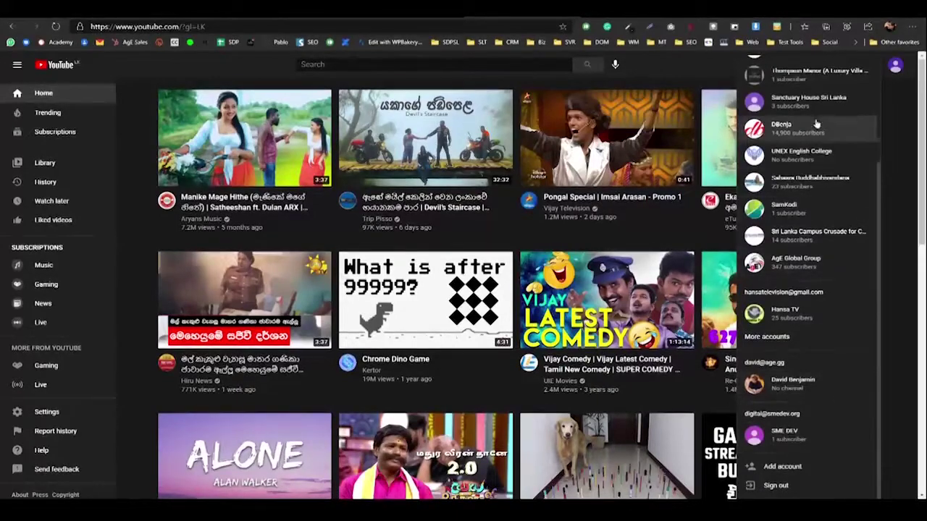
{"action": "scroll", "coordinate": [797, 326], "scroll_direction": "up", "scroll_amount": 3}
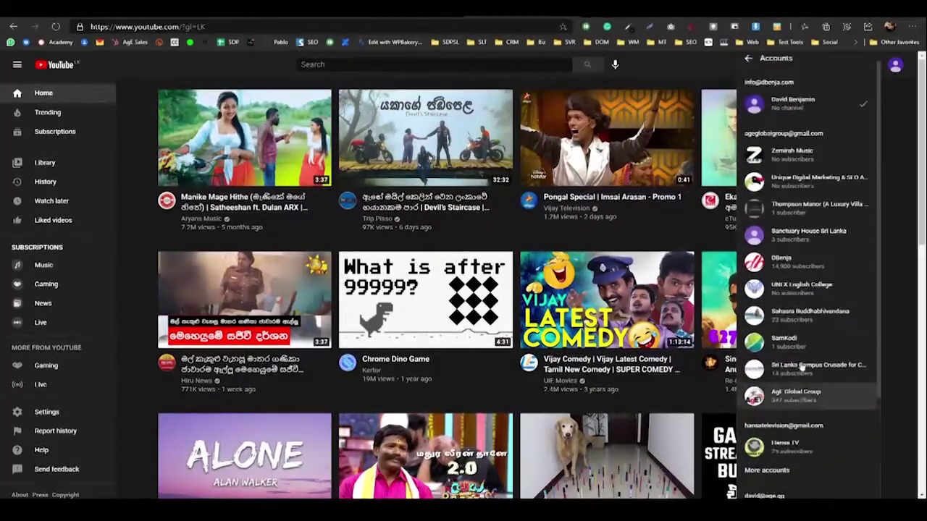
{"action": "left_click", "coordinate": [805, 116]}
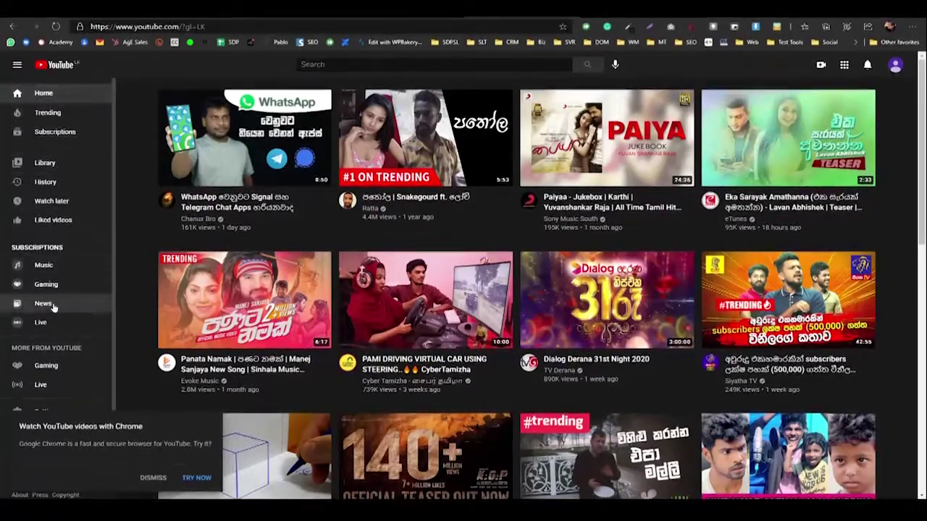
Step: Dismiss the Chrome promotion popup and open the account menu with the signed-in email highlighted
{"action": "scroll", "coordinate": [54, 325], "scroll_direction": "down", "scroll_amount": 1}
{"action": "scroll", "coordinate": [60, 275], "scroll_direction": "up", "scroll_amount": 1}
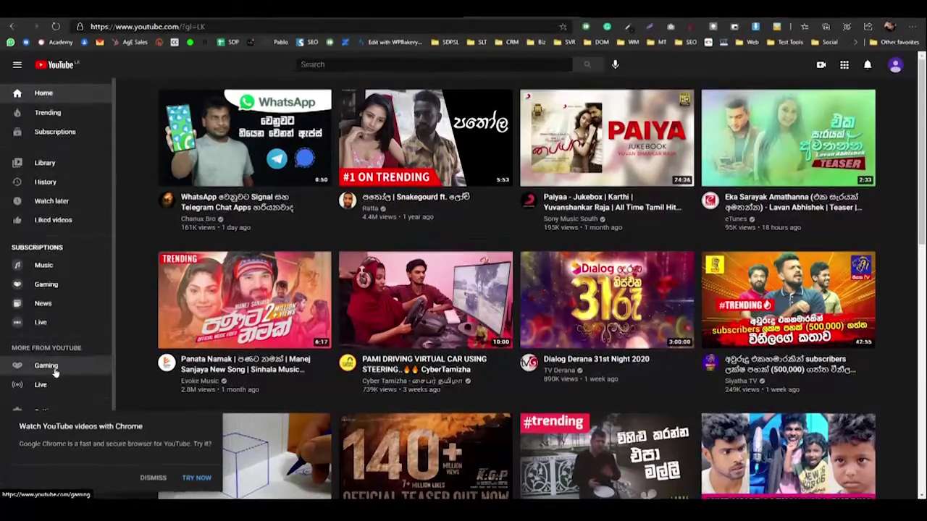
{"action": "scroll", "coordinate": [56, 366], "scroll_direction": "down", "scroll_amount": 1}
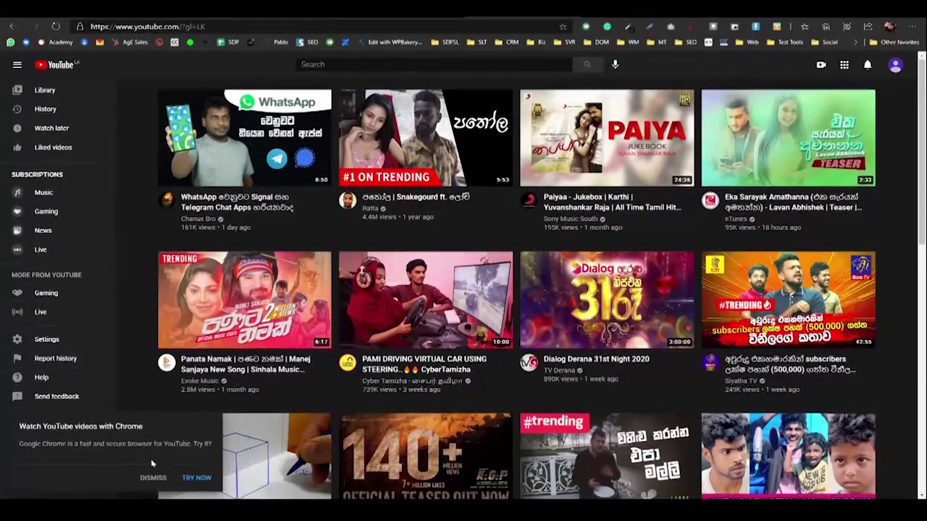
{"action": "left_click", "coordinate": [181, 480]}
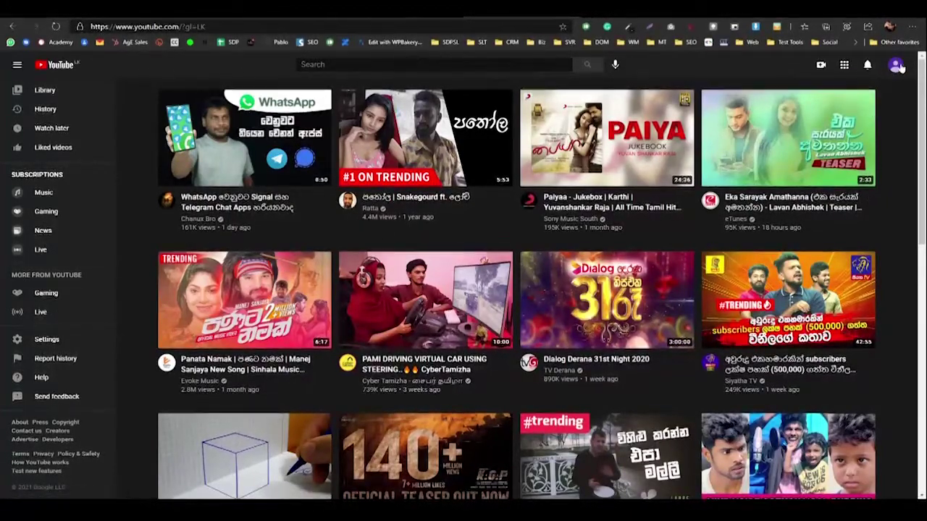
{"action": "key", "text": "ctrl+plus"}
{"action": "key", "text": "ctrl+plus"}
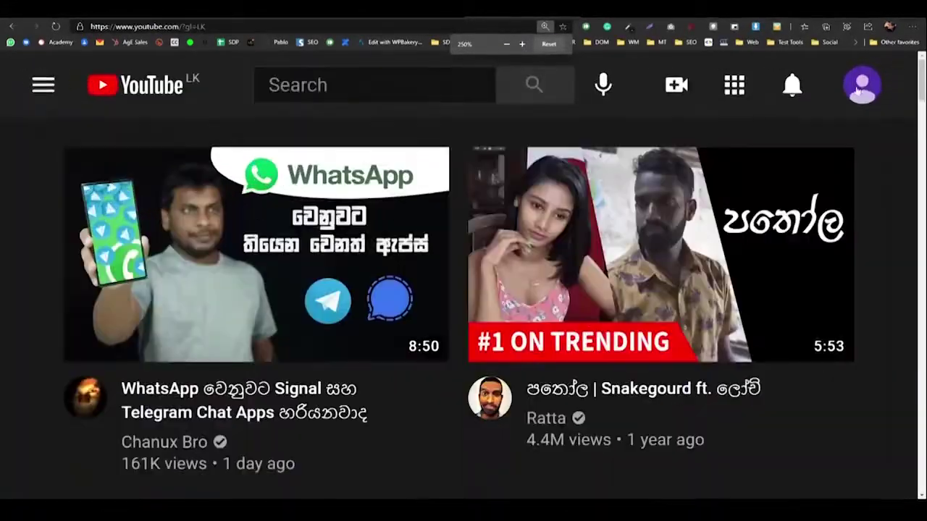
{"action": "left_click", "coordinate": [860, 89]}
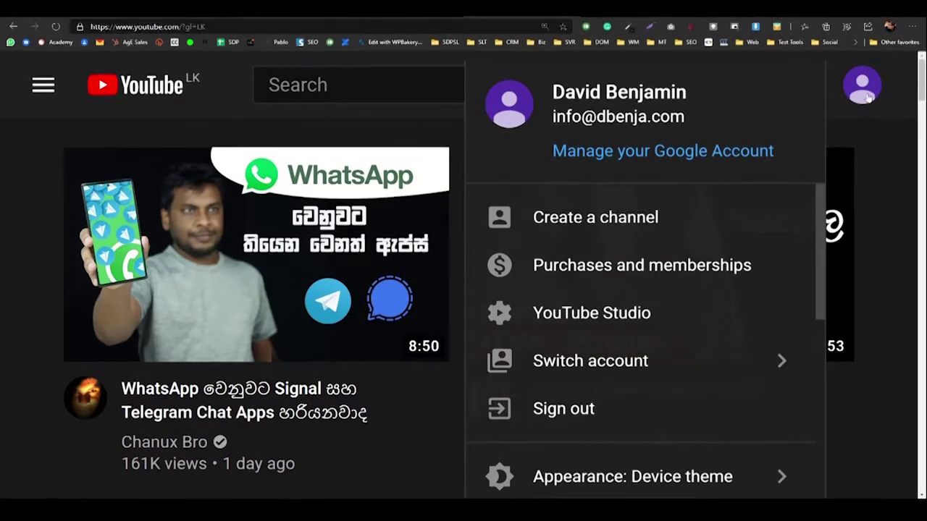
{"action": "left_click_drag", "start_coordinate": [553, 117], "coordinate": [688, 118]}
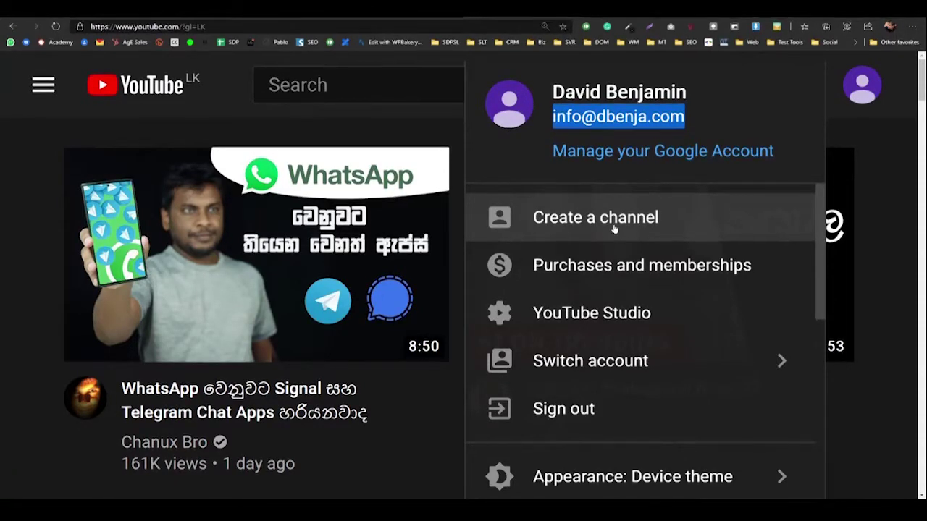
Step: Choose Create a channel from the account menu and click GET STARTED
{"action": "left_click", "coordinate": [614, 229]}
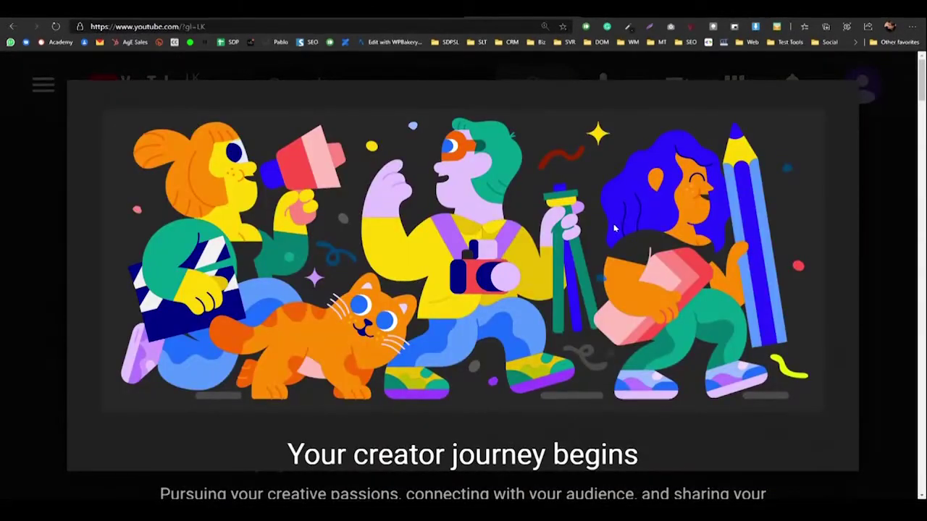
{"action": "key", "text": "ctrl+minus"}
{"action": "key", "text": "ctrl+minus"}
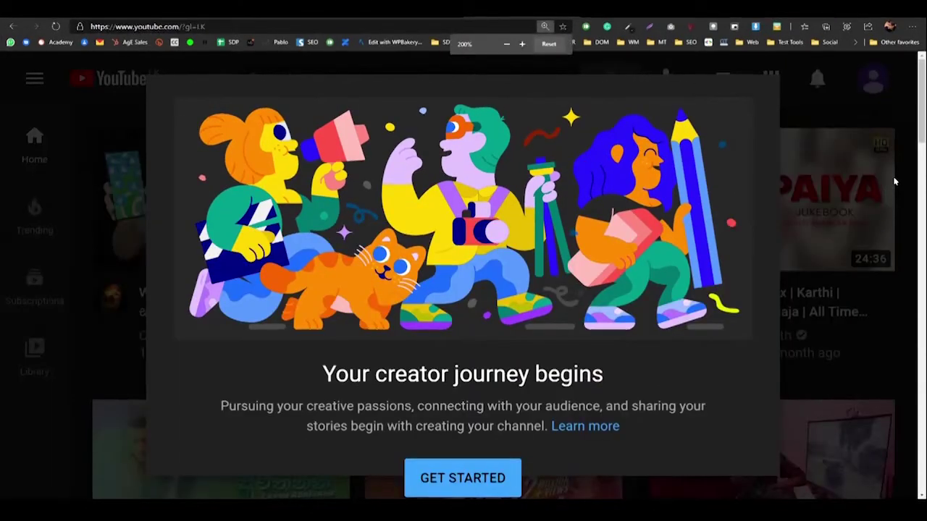
{"action": "key", "text": "ctrl+minus"}
{"action": "key", "text": "ctrl+minus"}
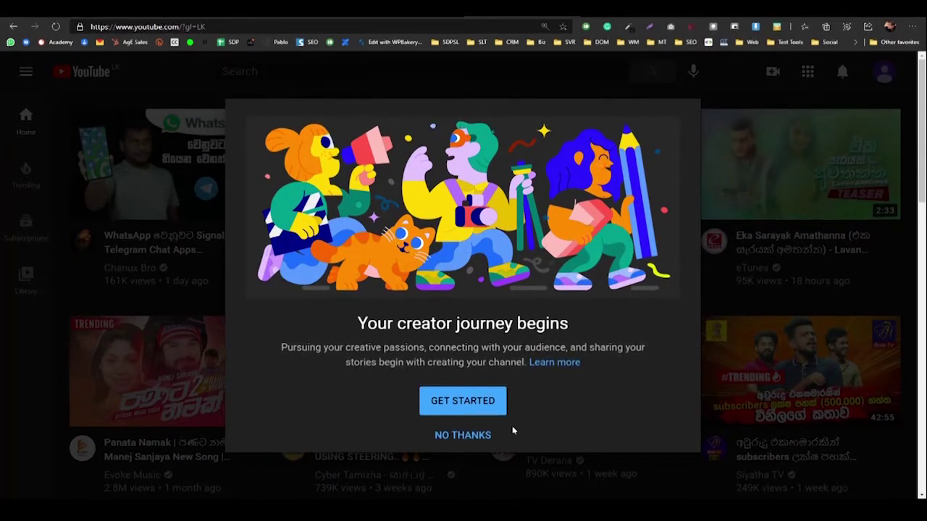
{"action": "left_click", "coordinate": [475, 405]}
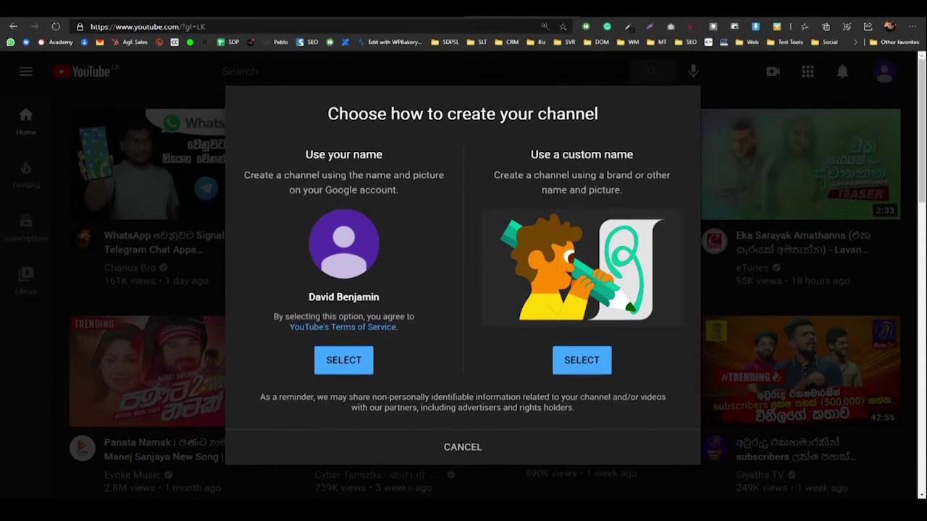
{"action": "left_click_drag", "start_coordinate": [526, 154], "coordinate": [644, 157]}
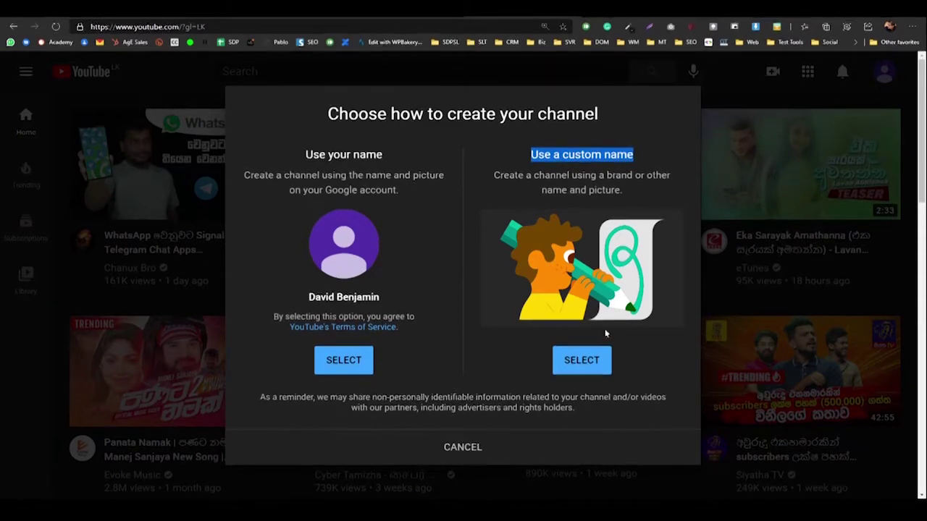
Step: Choose the custom-name option and enter 'DB School' as the channel name
{"action": "left_click", "coordinate": [589, 368]}
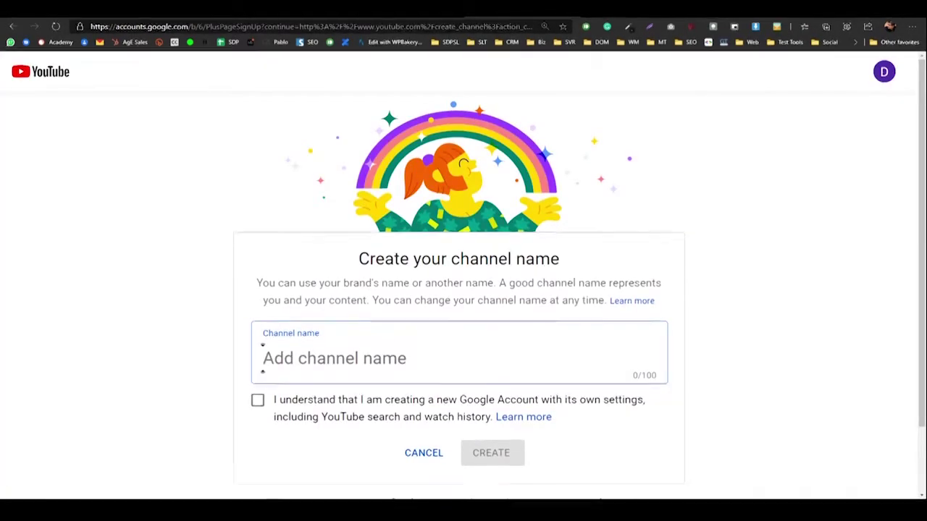
{"action": "key", "text": "ctrl+minus"}
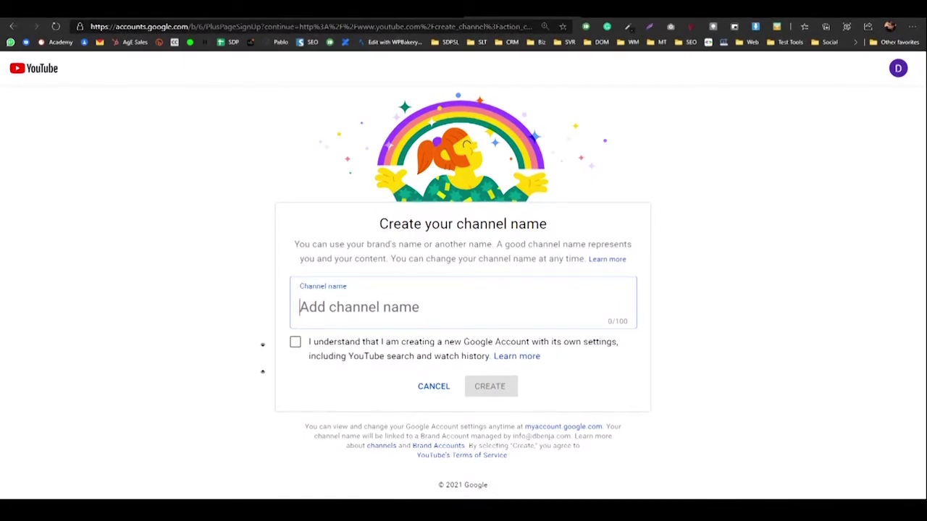
{"action": "type", "text": "DB School"}
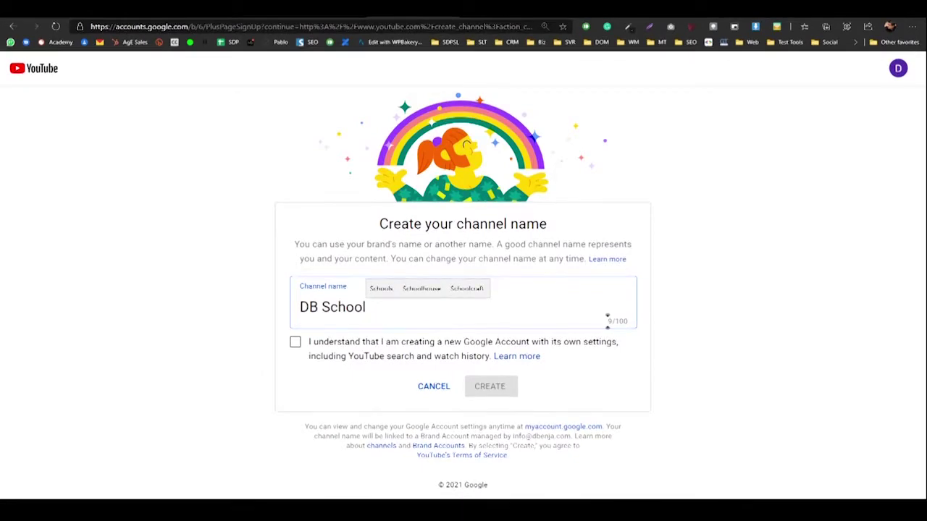
{"action": "left_click", "coordinate": [318, 216]}
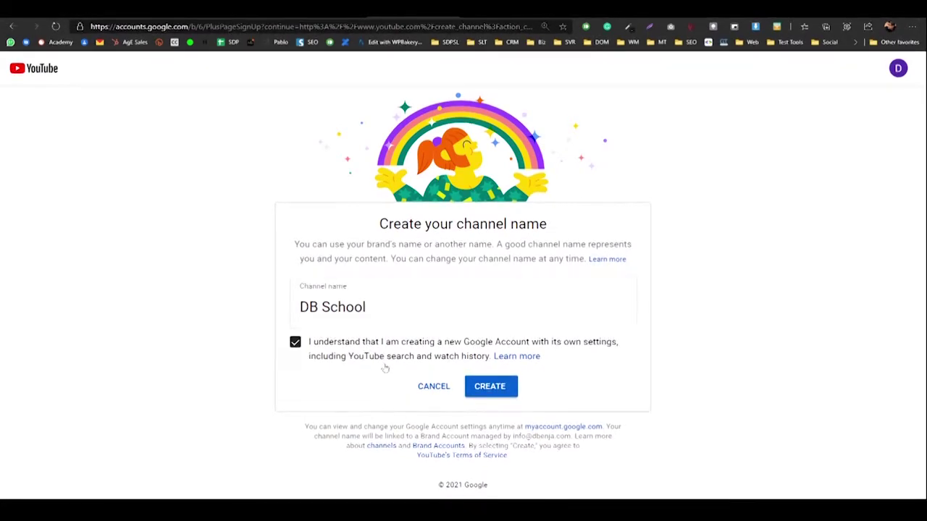
{"action": "key", "text": "ctrl+plus"}
{"action": "key", "text": "ctrl+plus"}
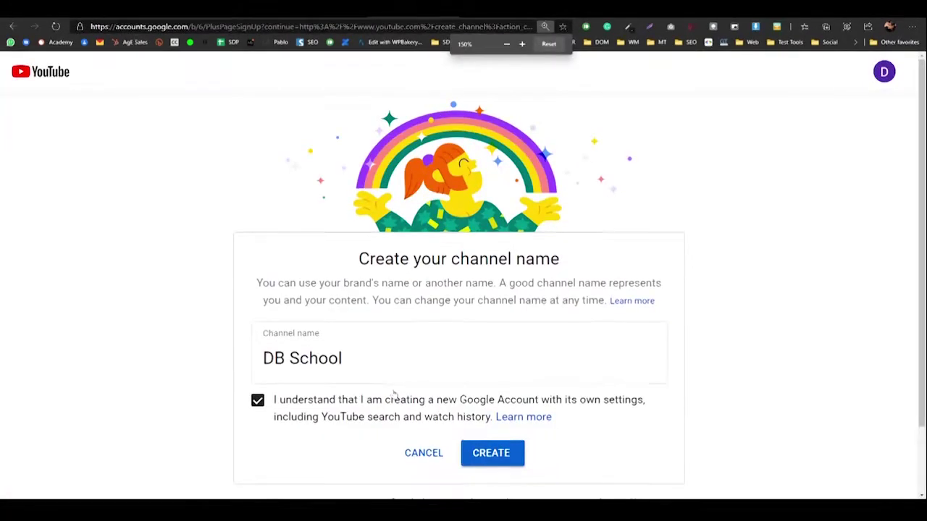
Step: Create the DB School channel
{"action": "left_click", "coordinate": [491, 454]}
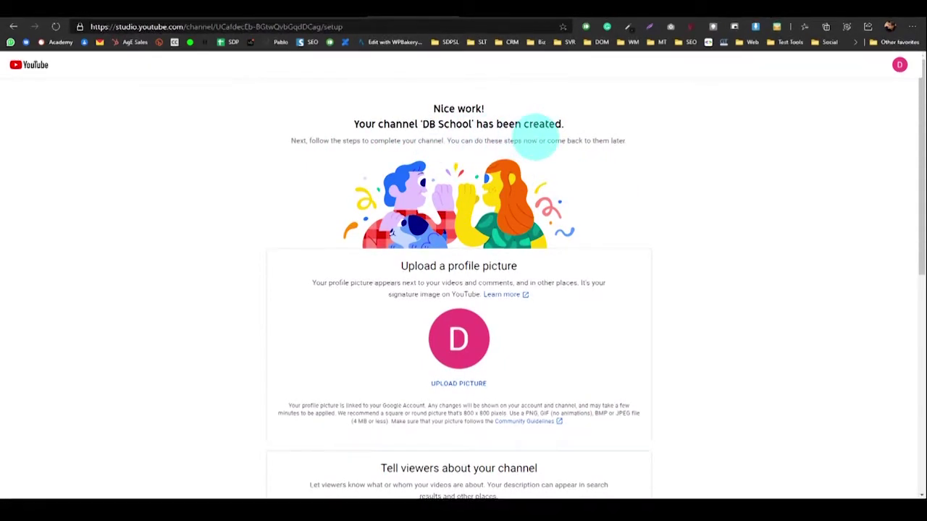
{"action": "scroll", "coordinate": [379, 203], "scroll_direction": "down", "scroll_amount": 3}
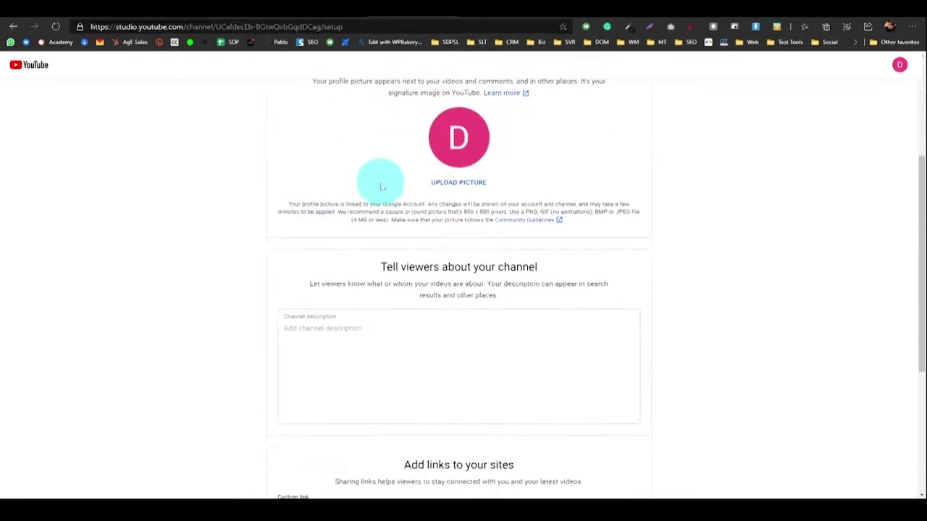
{"action": "scroll", "coordinate": [380, 210], "scroll_direction": "up", "scroll_amount": 3}
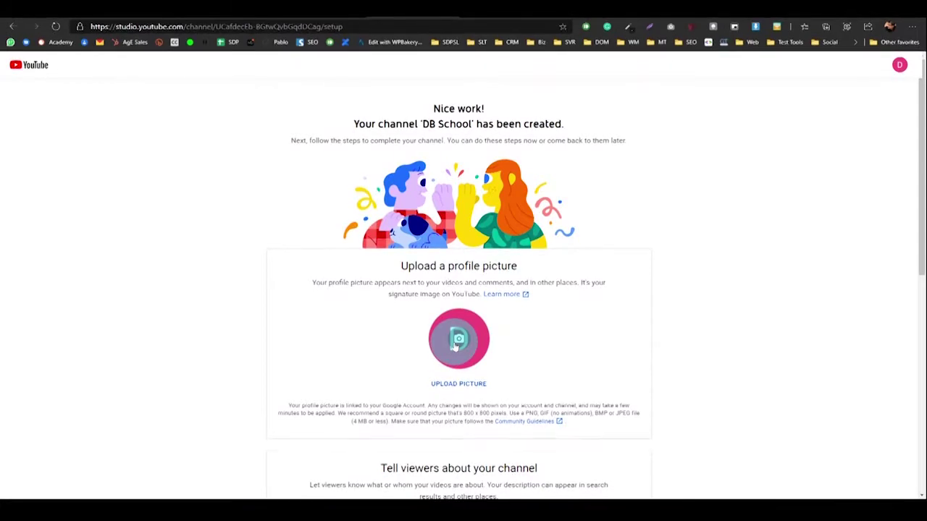
Step: Upload unnamed.jpg from the Images folder as the profile picture
{"action": "left_click", "coordinate": [430, 386]}
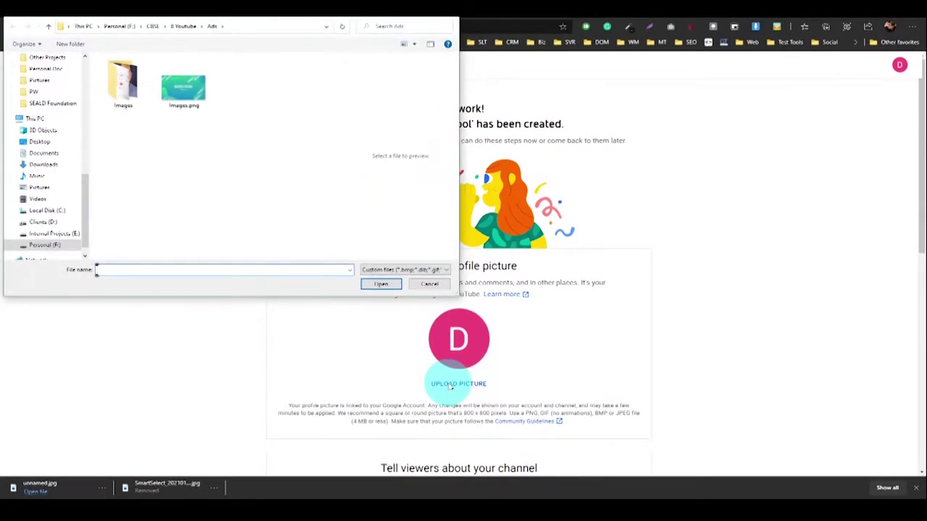
{"action": "double_click", "coordinate": [122, 91]}
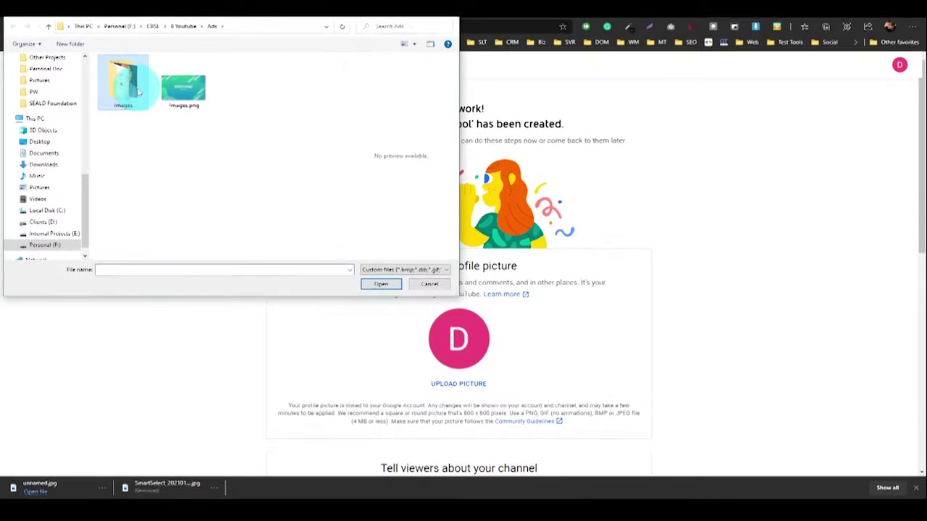
{"action": "double_click", "coordinate": [308, 196]}
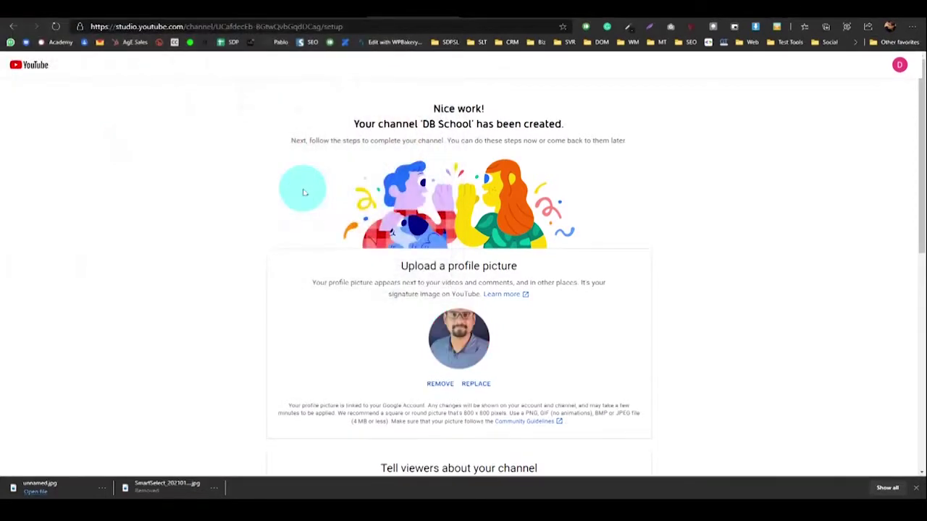
{"action": "left_click", "coordinate": [459, 338]}
{"action": "left_click", "coordinate": [307, 161]}
{"action": "double_click", "coordinate": [307, 161]}
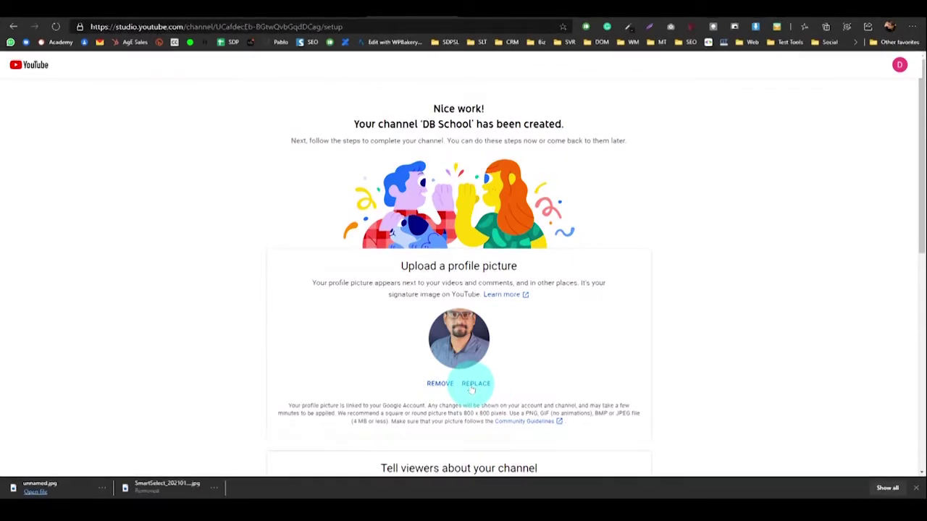
Step: Replace the profile picture with unnamed.jpg and confirm the choice
{"action": "left_click", "coordinate": [471, 385]}
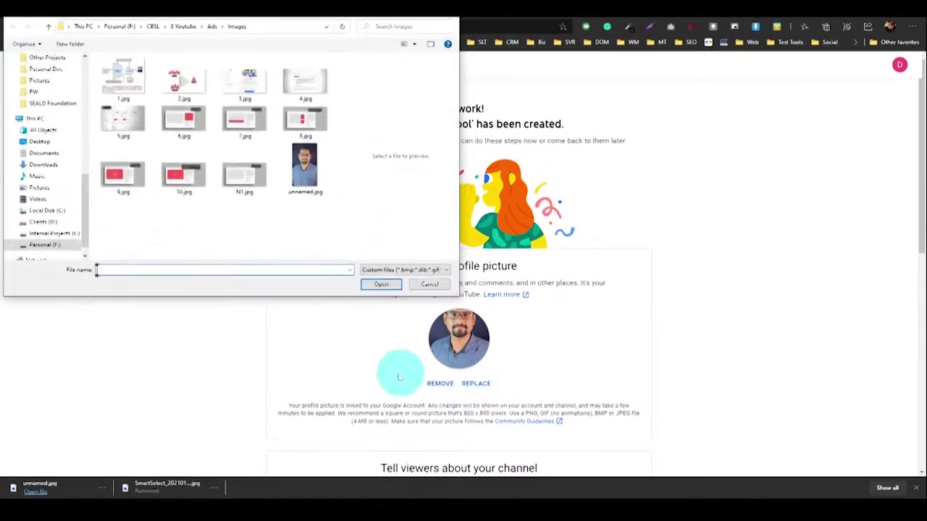
{"action": "left_click", "coordinate": [304, 192]}
{"action": "right_click", "coordinate": [304, 165]}
{"action": "key", "text": "Escape"}
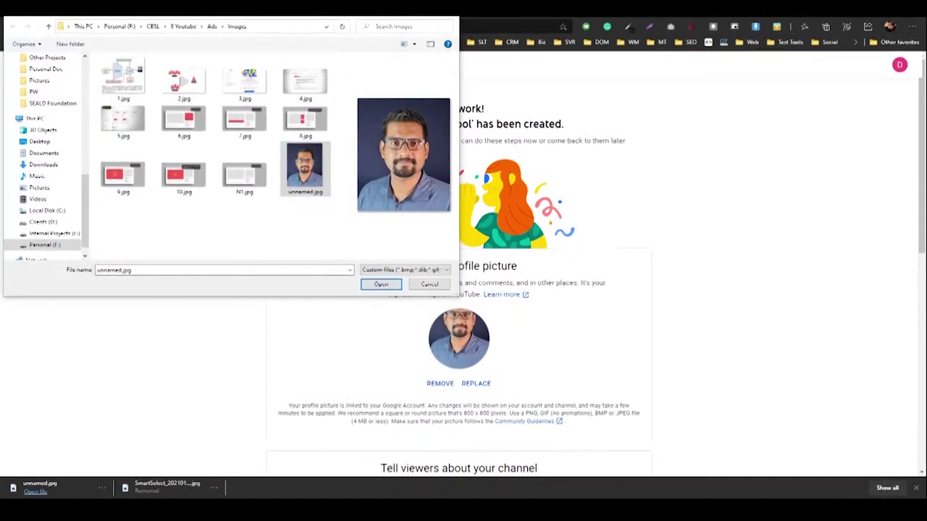
{"action": "left_click", "coordinate": [381, 284]}
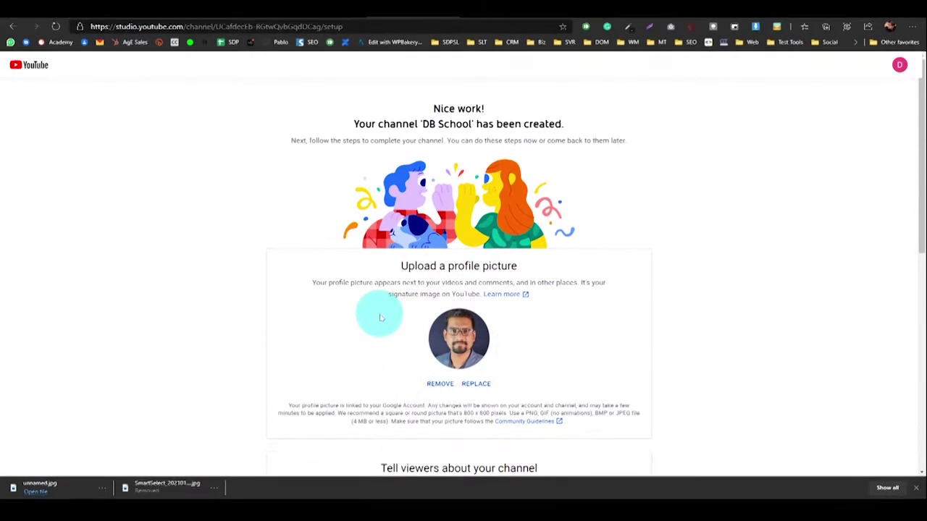
Step: Scroll to the Channel description box and zoom in on the life hacks and money-making description
{"action": "scroll", "coordinate": [378, 317], "scroll_direction": "down", "scroll_amount": 3}
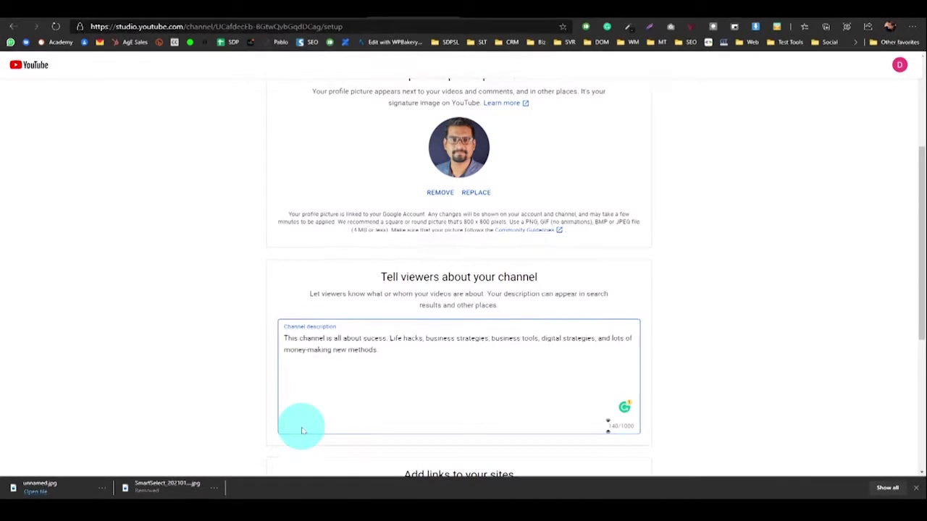
{"action": "key", "text": "ctrl+plus"}
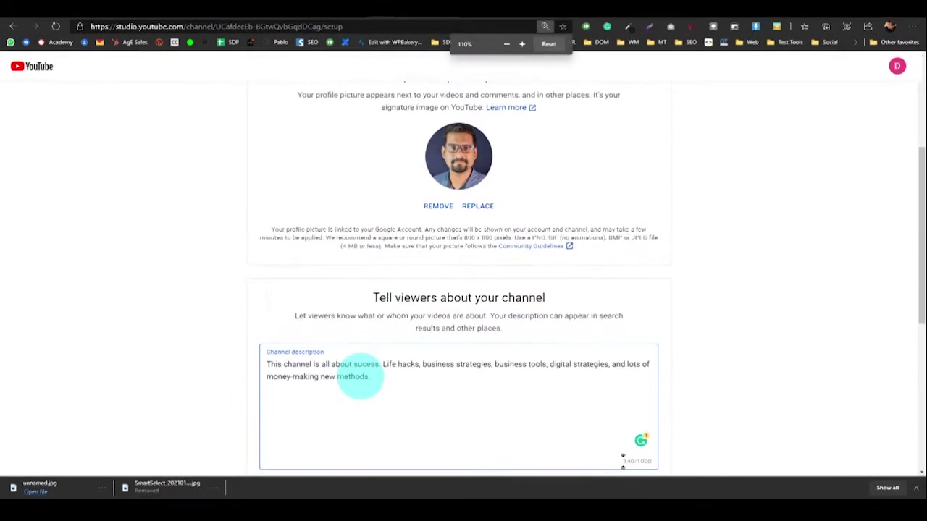
{"action": "key", "text": "ctrl+plus"}
{"action": "scroll", "coordinate": [362, 379], "scroll_direction": "down", "scroll_amount": 2}
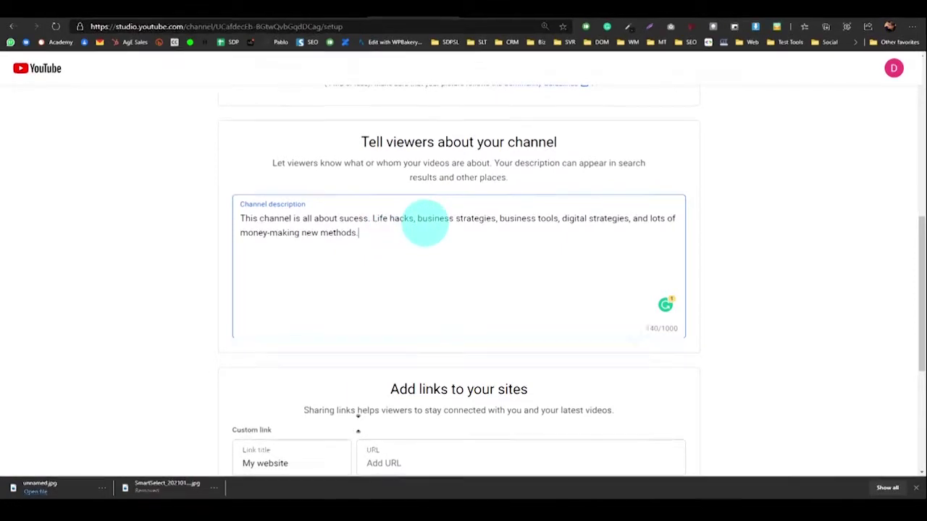
{"action": "mouse_move", "coordinate": [599, 217]}
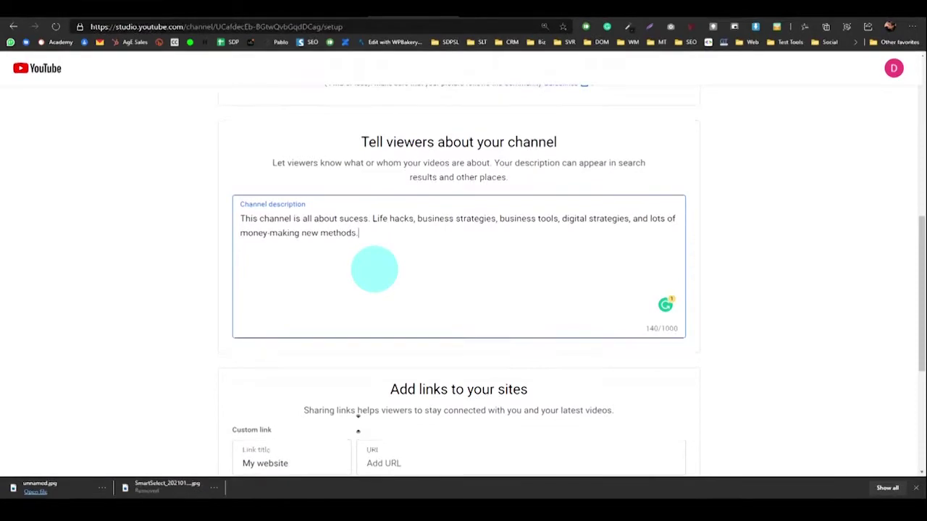
{"action": "scroll", "coordinate": [370, 280], "scroll_direction": "down", "scroll_amount": 3}
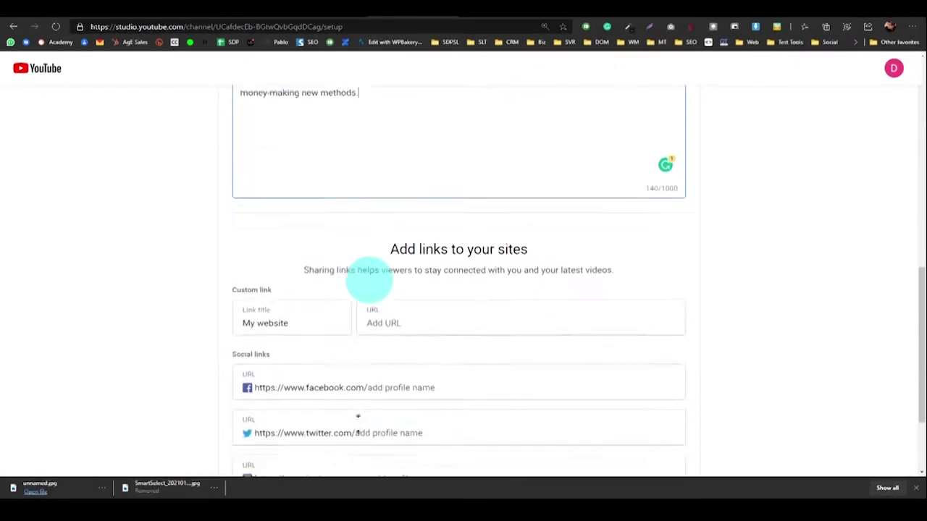
Step: Paste dbenja.com as the custom link URL and delete the Facebook link's profile name
{"action": "left_click", "coordinate": [384, 270]}
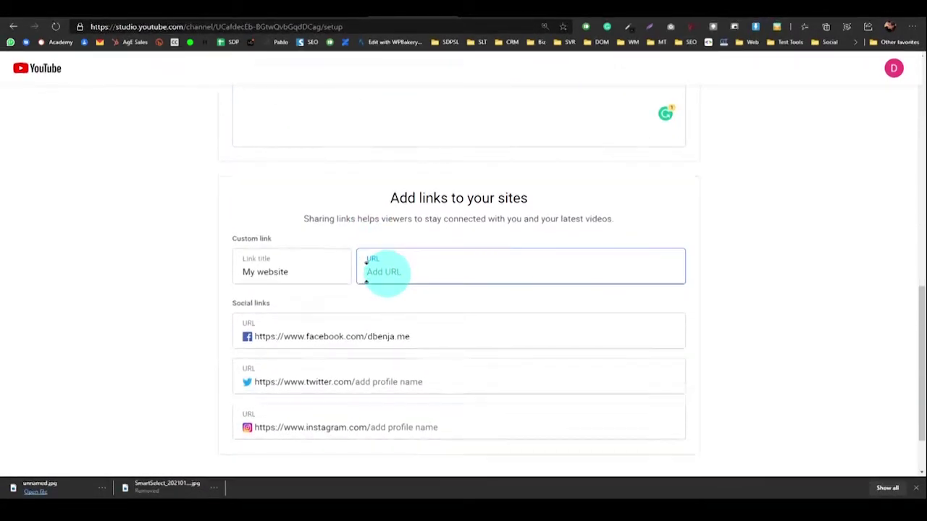
{"action": "type", "text": "dbenja.com"}
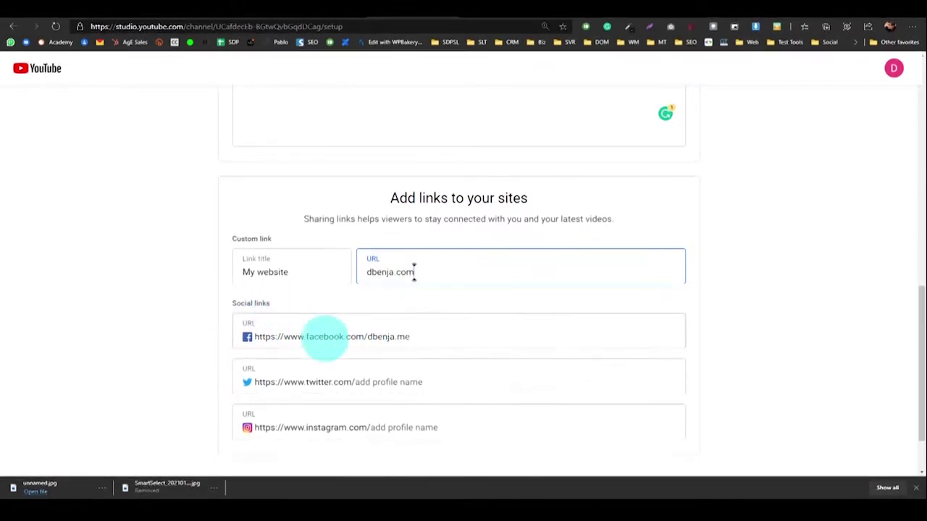
{"action": "left_click_drag", "start_coordinate": [366, 337], "coordinate": [431, 337]}
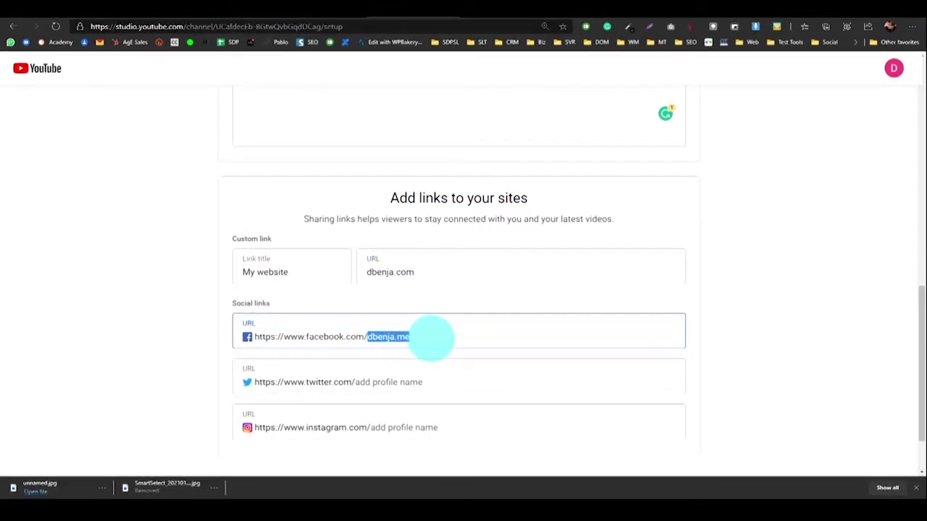
{"action": "key", "text": "BackSpace"}
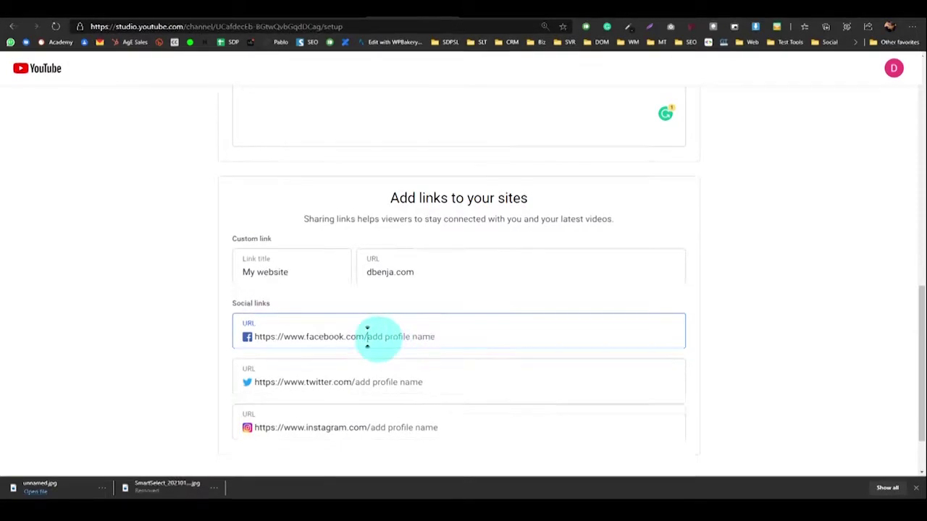
Step: Open the owner's managed Facebook page from the Facebook pages list
{"action": "left_click", "coordinate": [500, 10]}
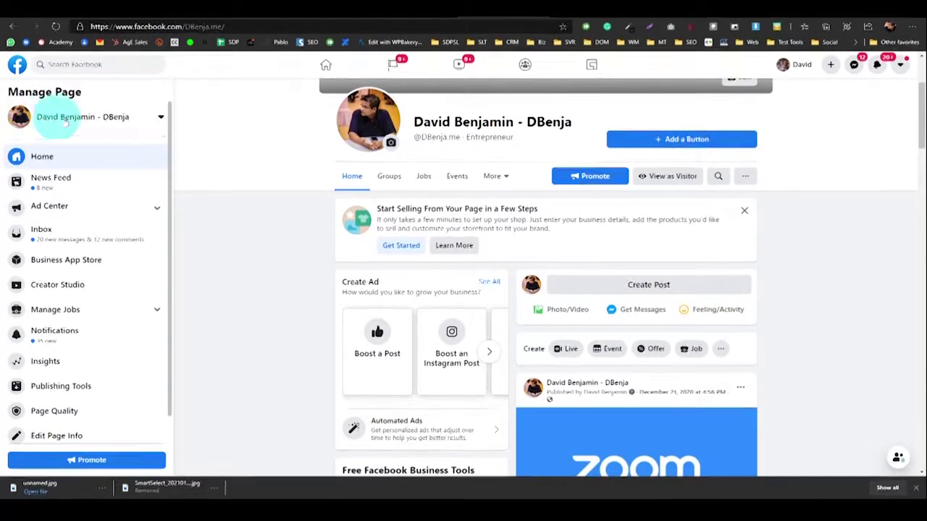
{"action": "left_click", "coordinate": [17, 65]}
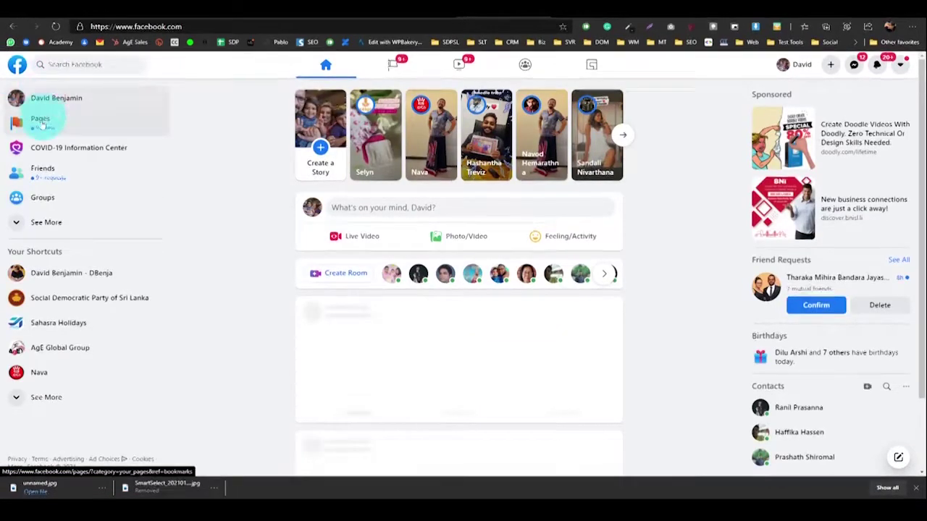
{"action": "left_click", "coordinate": [42, 123]}
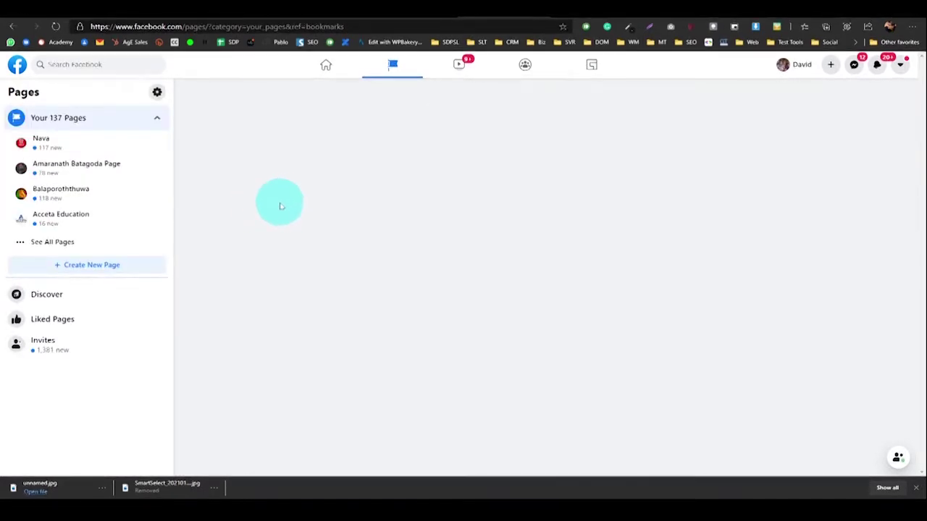
{"action": "scroll", "coordinate": [369, 186], "scroll_direction": "down", "scroll_amount": 13}
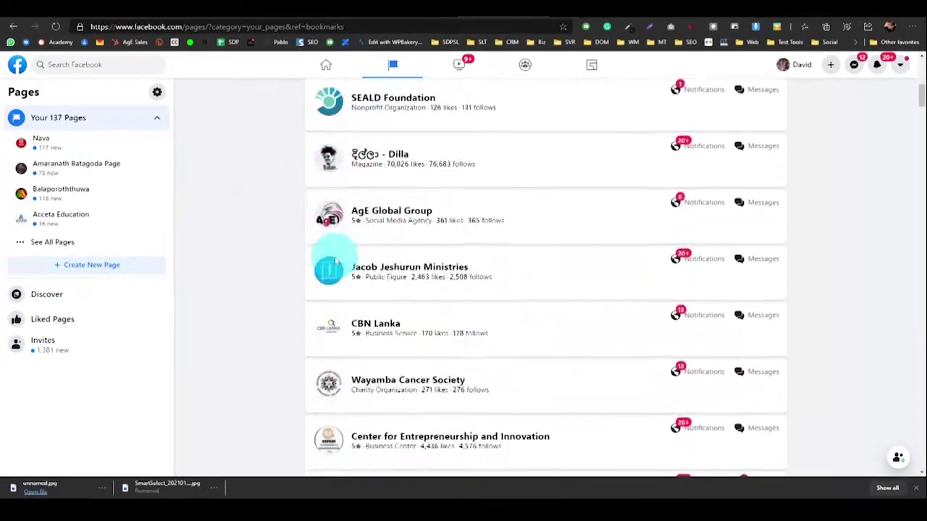
{"action": "scroll", "coordinate": [263, 271], "scroll_direction": "down", "scroll_amount": 20}
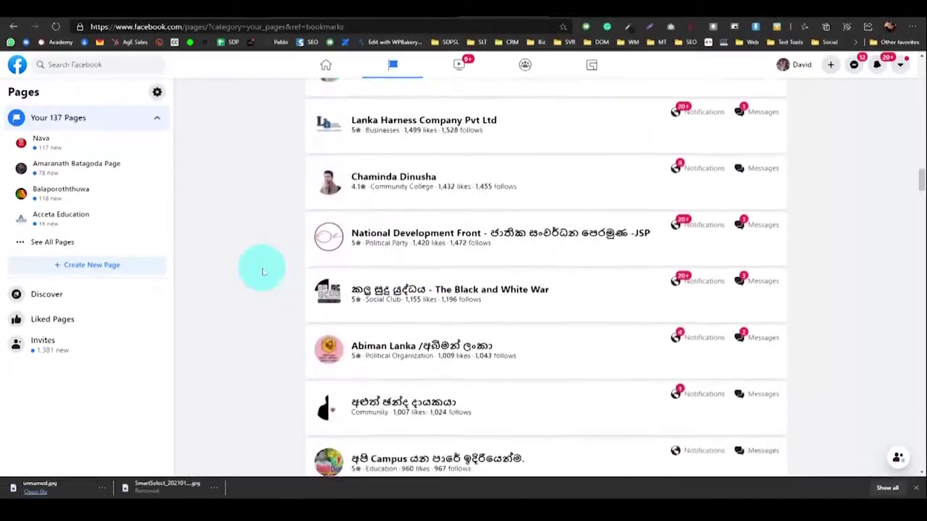
{"action": "scroll", "coordinate": [263, 271], "scroll_direction": "down", "scroll_amount": 3}
{"action": "scroll", "coordinate": [266, 270], "scroll_direction": "up", "scroll_amount": 15}
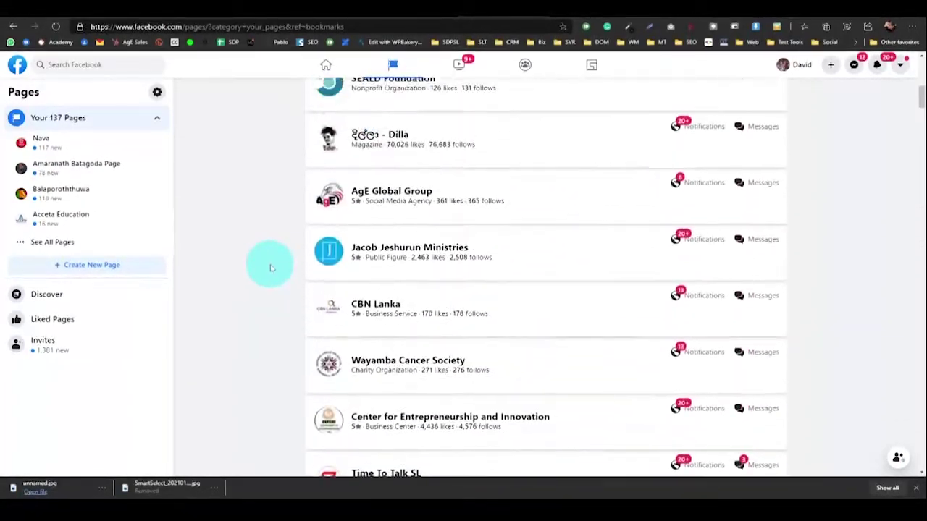
{"action": "scroll", "coordinate": [270, 267], "scroll_direction": "up", "scroll_amount": 5}
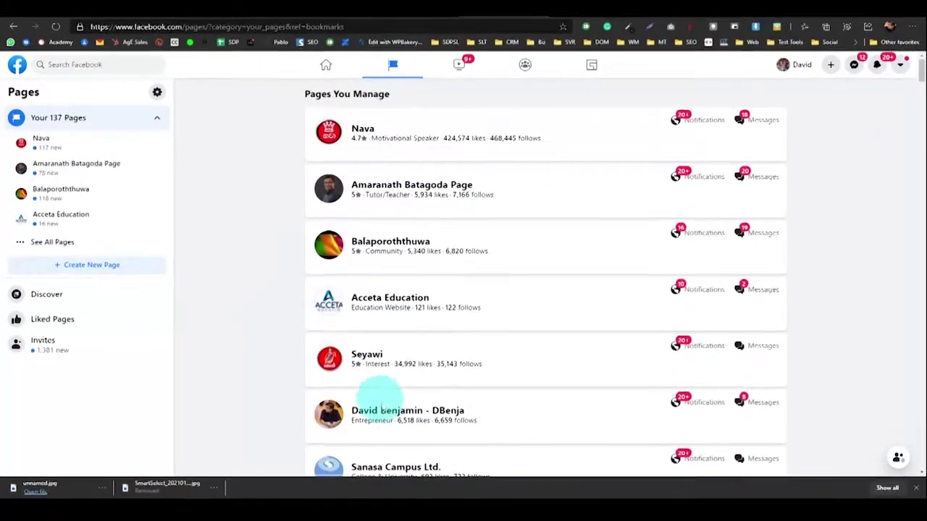
{"action": "left_click", "coordinate": [384, 410]}
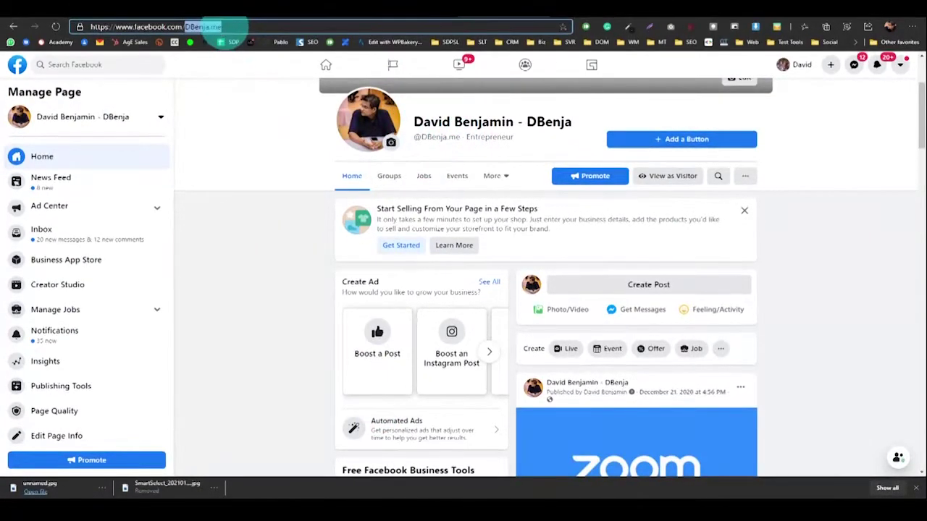
Step: Paste the Facebook page handle into the Facebook link and copy the Instagram profile handle
{"action": "left_click_drag", "start_coordinate": [192, 28], "coordinate": [186, 28]}
{"action": "key", "text": "ctrl+c"}
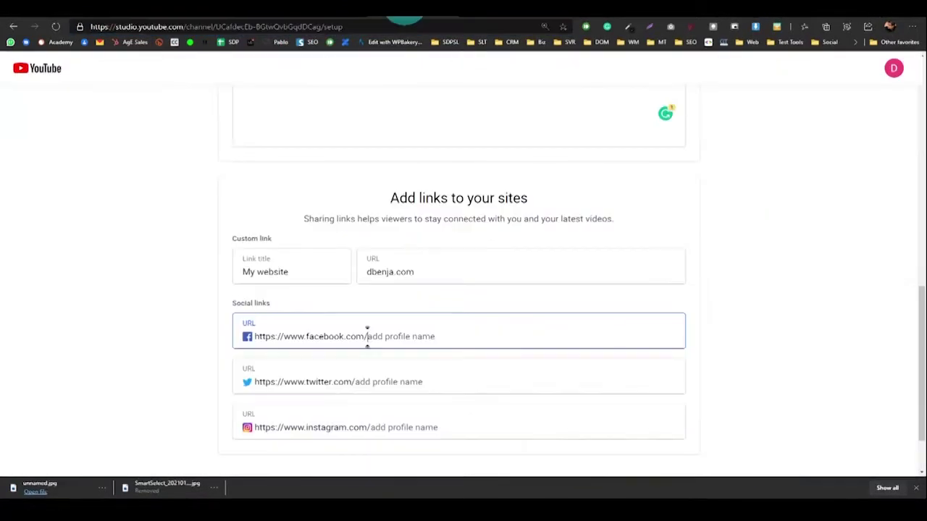
{"action": "left_click", "coordinate": [368, 334]}
{"action": "key", "text": "ctrl+v"}
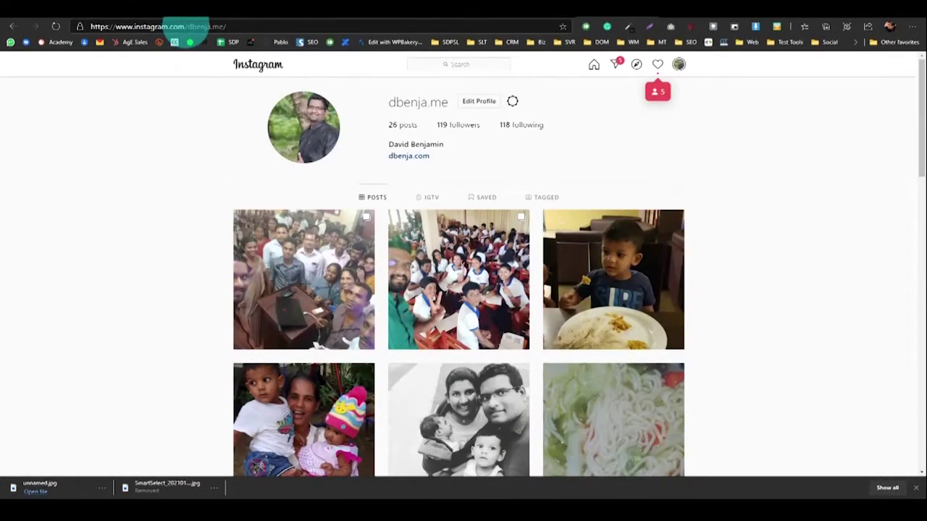
{"action": "left_click_drag", "start_coordinate": [186, 27], "coordinate": [223, 27]}
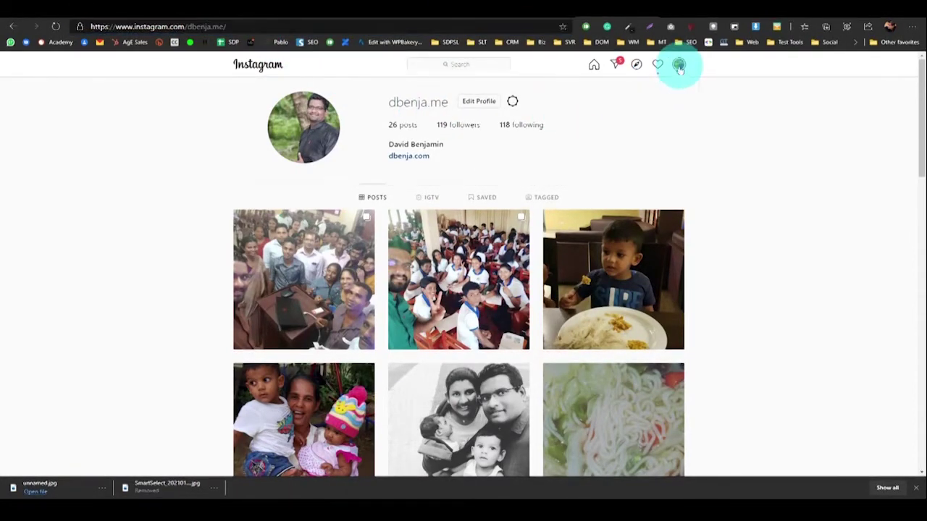
{"action": "left_click", "coordinate": [617, 90]}
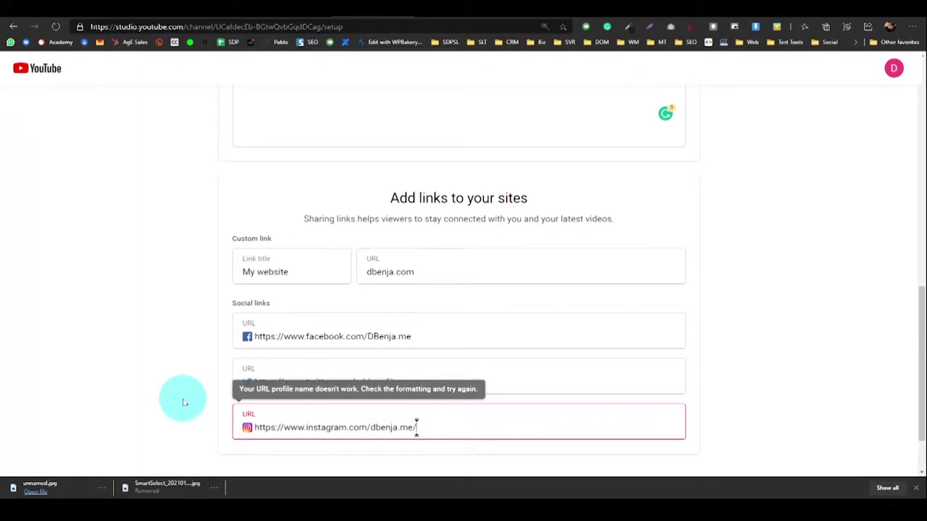
Step: Remove the trailing slash from the Instagram URL, then save the links to finish setup
{"action": "key", "text": "BackSpace"}
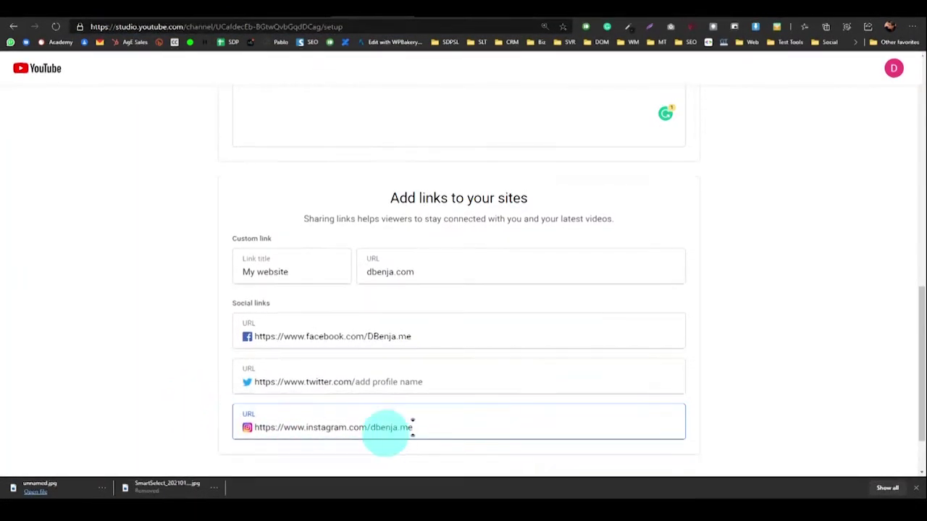
{"action": "scroll", "coordinate": [113, 387], "scroll_direction": "down", "scroll_amount": 1}
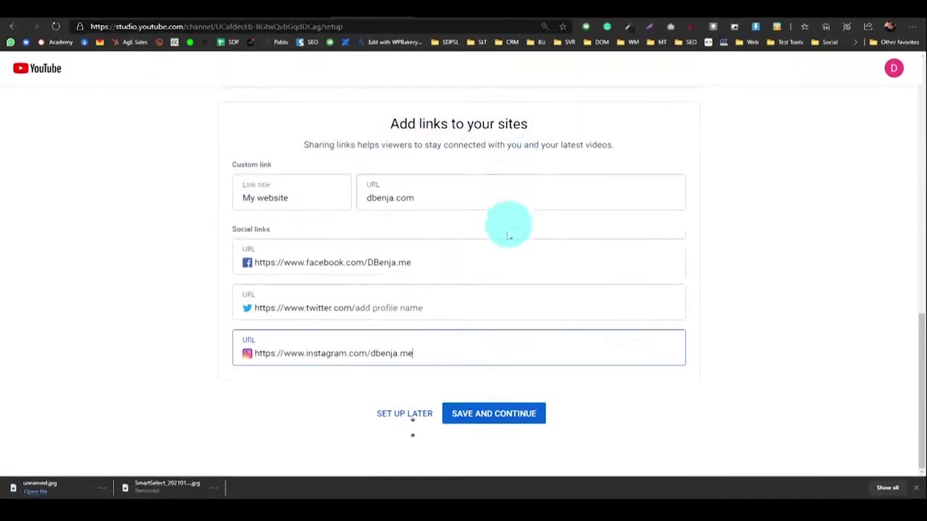
{"action": "scroll", "coordinate": [511, 205], "scroll_direction": "up", "scroll_amount": 15}
{"action": "scroll", "coordinate": [392, 391], "scroll_direction": "down", "scroll_amount": 3}
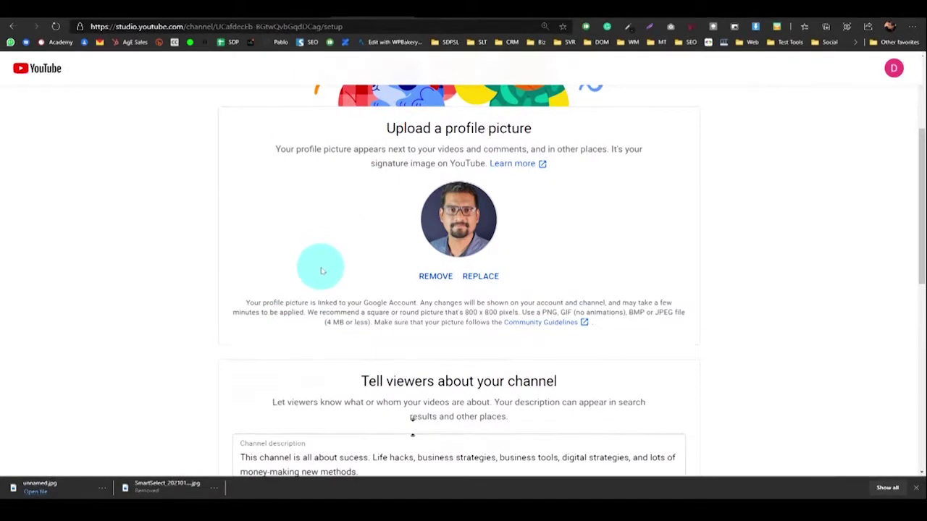
{"action": "scroll", "coordinate": [327, 262], "scroll_direction": "down", "scroll_amount": 2}
{"action": "scroll", "coordinate": [327, 261], "scroll_direction": "down", "scroll_amount": 3}
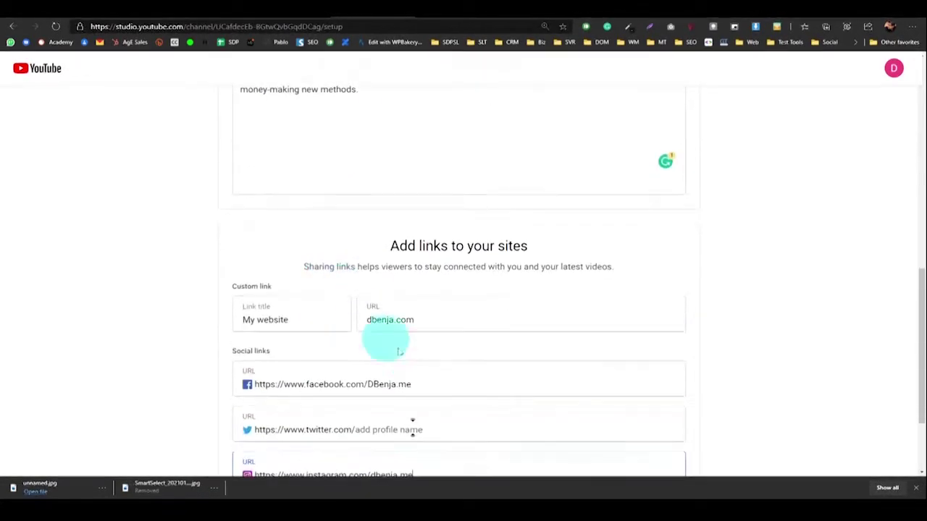
{"action": "scroll", "coordinate": [415, 322], "scroll_direction": "down", "scroll_amount": 2}
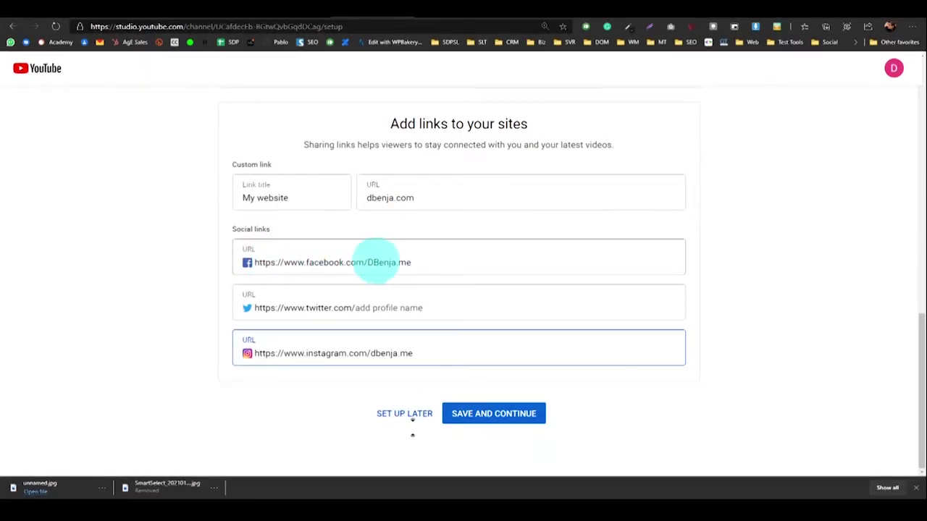
{"action": "left_click_drag", "start_coordinate": [411, 262], "coordinate": [372, 262]}
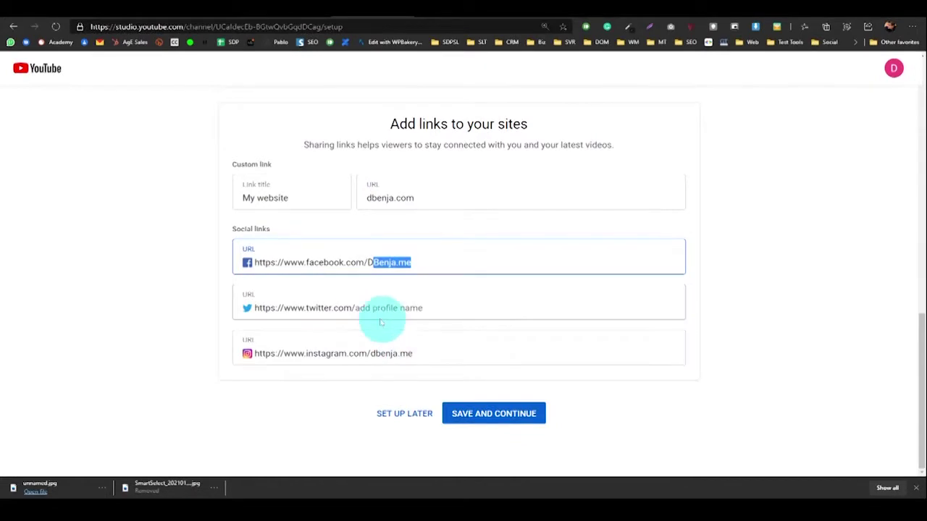
{"action": "left_click", "coordinate": [280, 384]}
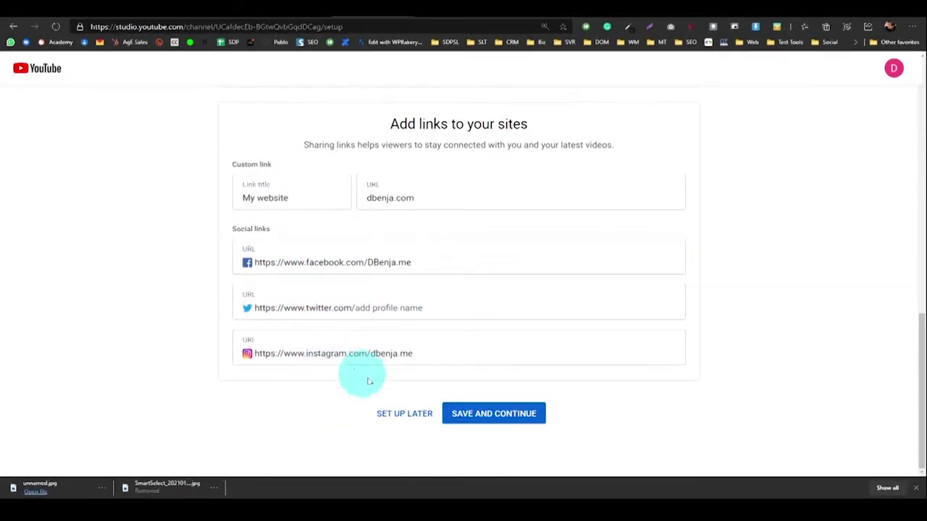
{"action": "left_click", "coordinate": [496, 418]}
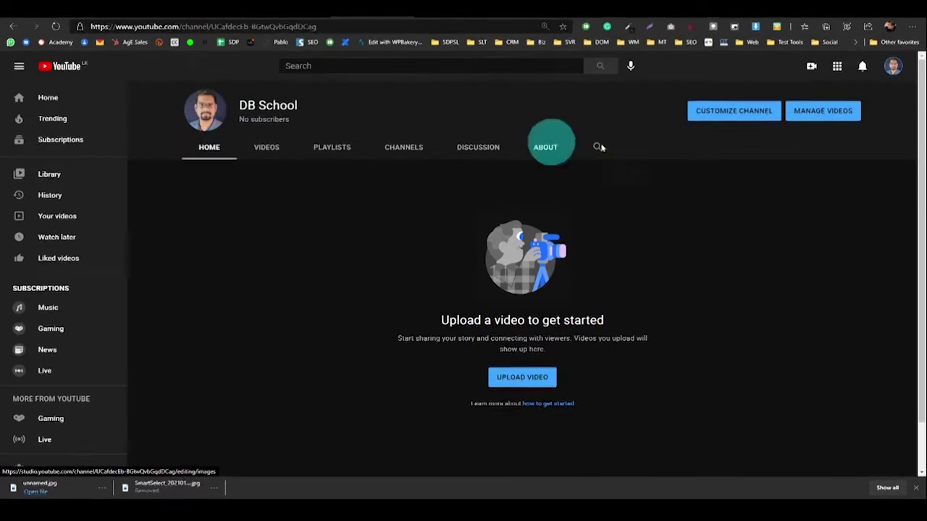
Step: Open Channel customisation via CUSTOMIZE CHANNEL on the DB School channel page
{"action": "left_click", "coordinate": [724, 113]}
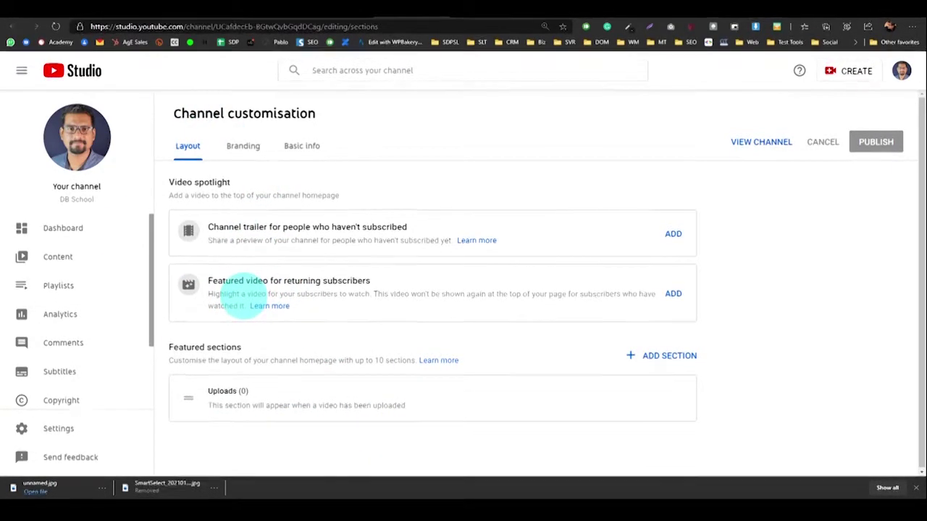
Step: Open Branding settings and highlight the banner image's recommended 2048 x 1152 size
{"action": "left_click", "coordinate": [238, 148]}
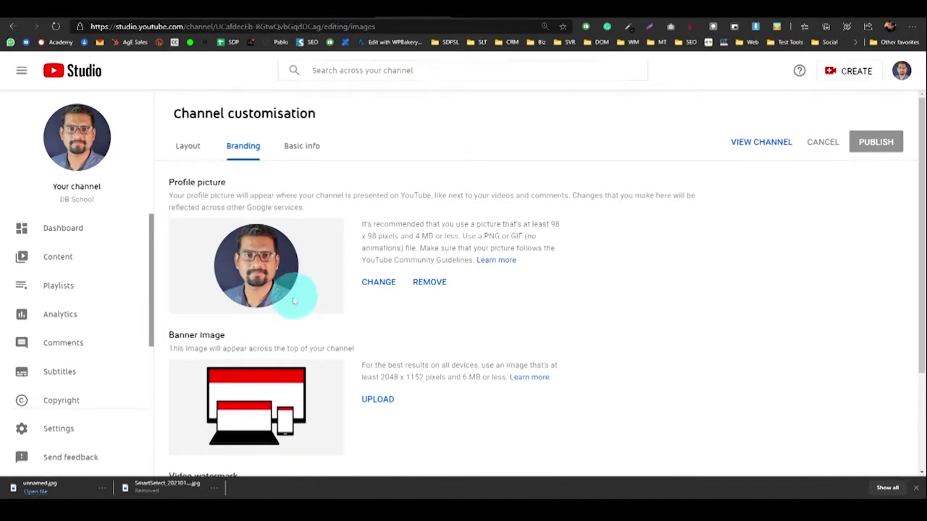
{"action": "scroll", "coordinate": [254, 304], "scroll_direction": "down", "scroll_amount": 2}
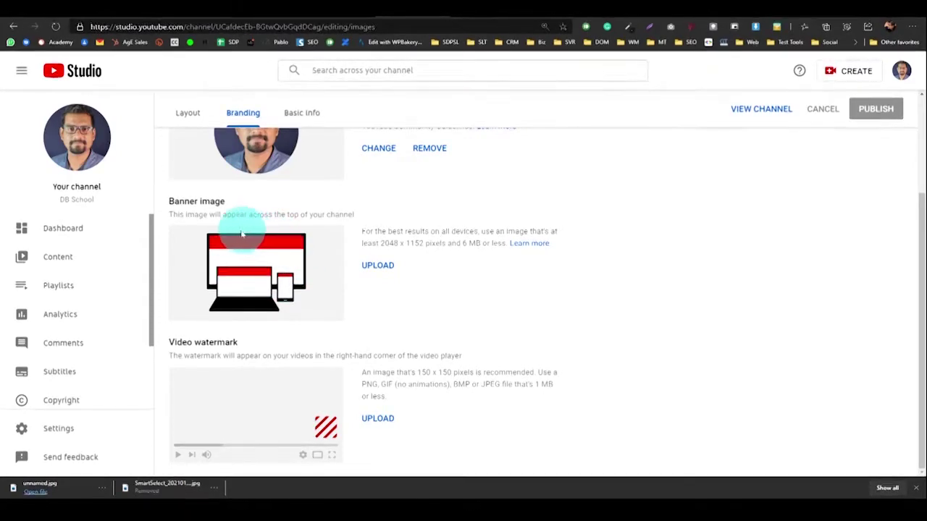
{"action": "left_click_drag", "start_coordinate": [424, 243], "coordinate": [379, 242]}
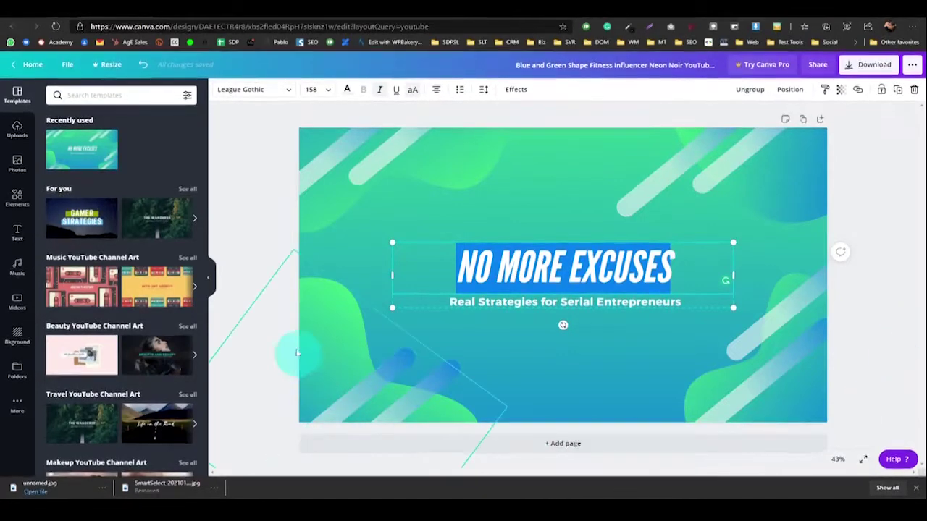
Step: Download the NO MORE EXCUSES banner design from Canva as a PNG
{"action": "left_click", "coordinate": [244, 241]}
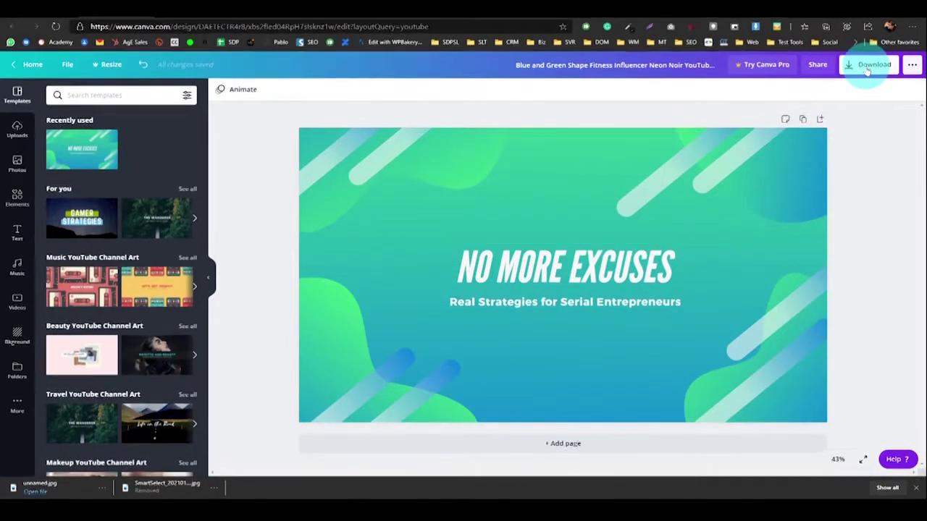
{"action": "left_click", "coordinate": [866, 67]}
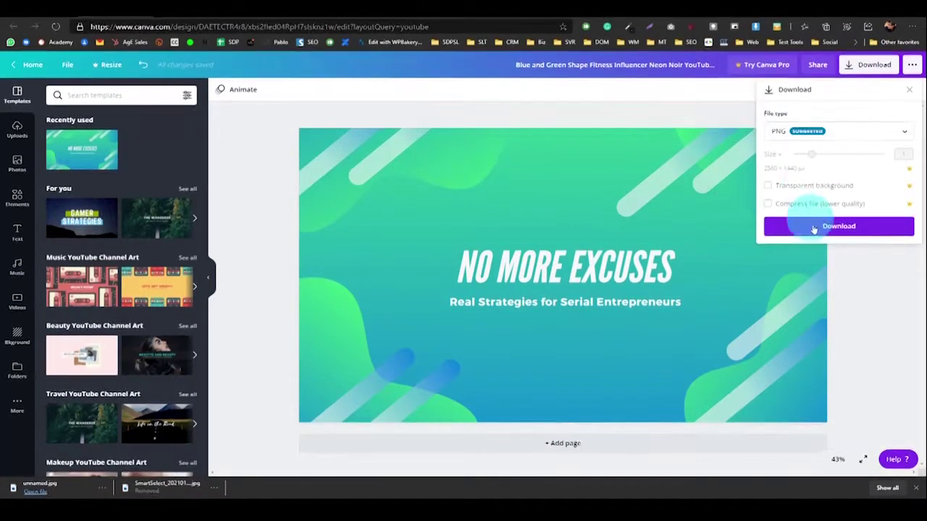
{"action": "left_click", "coordinate": [840, 225]}
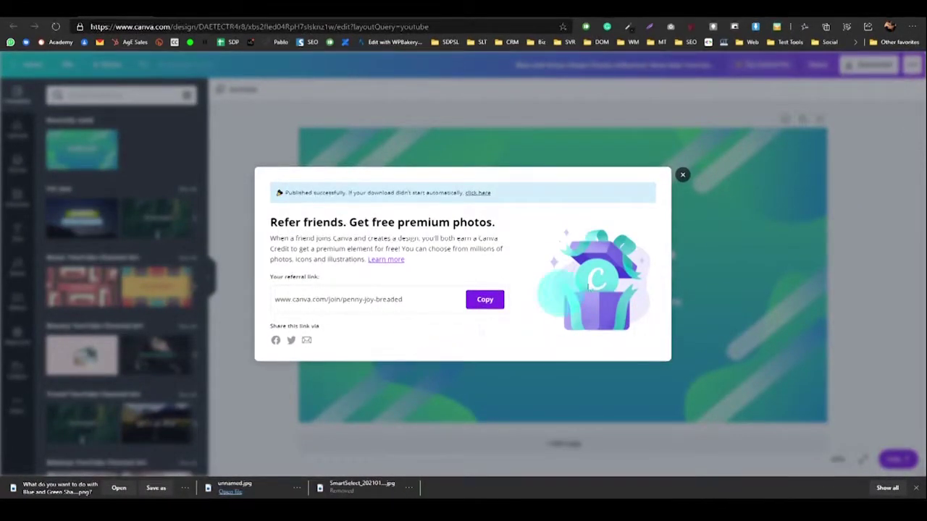
{"action": "left_click", "coordinate": [682, 174]}
Step: Save it as Images.png in the Ads folder, replacing the old file, and return to Studio
{"action": "left_click", "coordinate": [156, 488]}
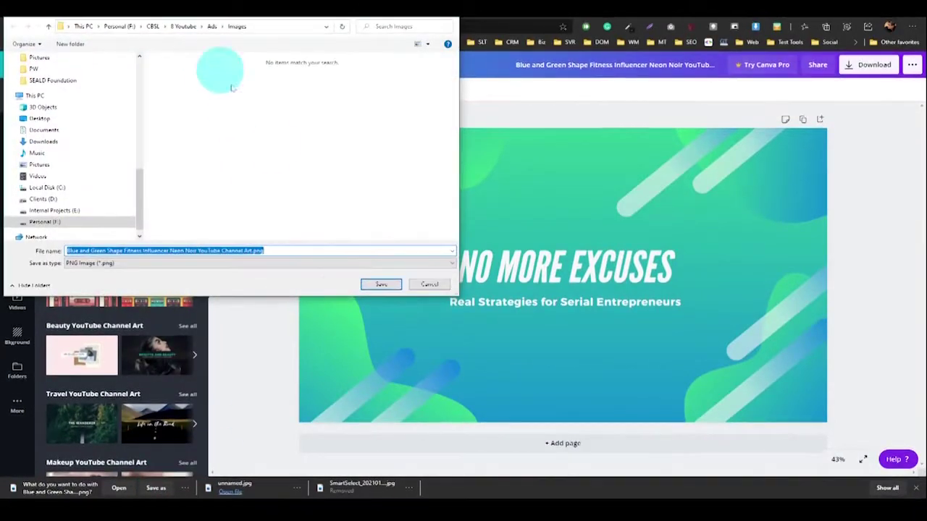
{"action": "left_click", "coordinate": [212, 28]}
{"action": "left_click", "coordinate": [229, 86]}
{"action": "left_click", "coordinate": [379, 284]}
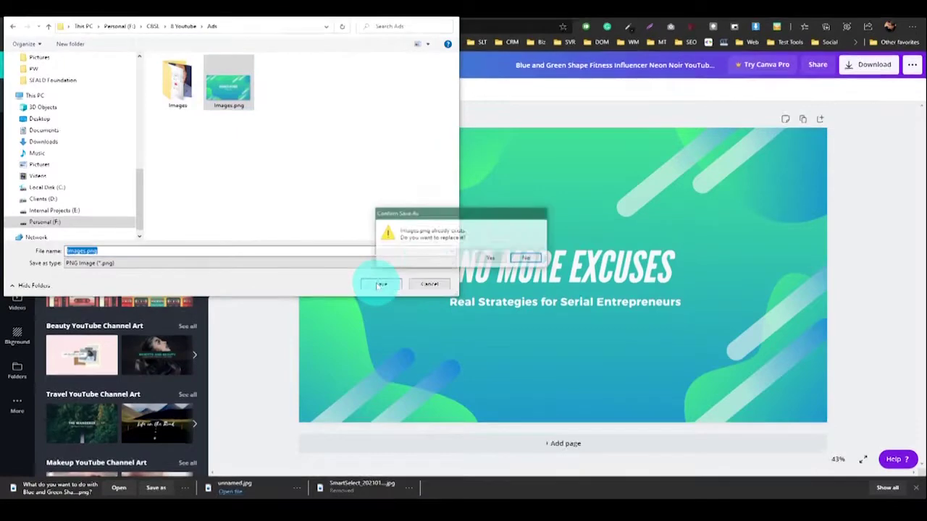
{"action": "left_click", "coordinate": [490, 259]}
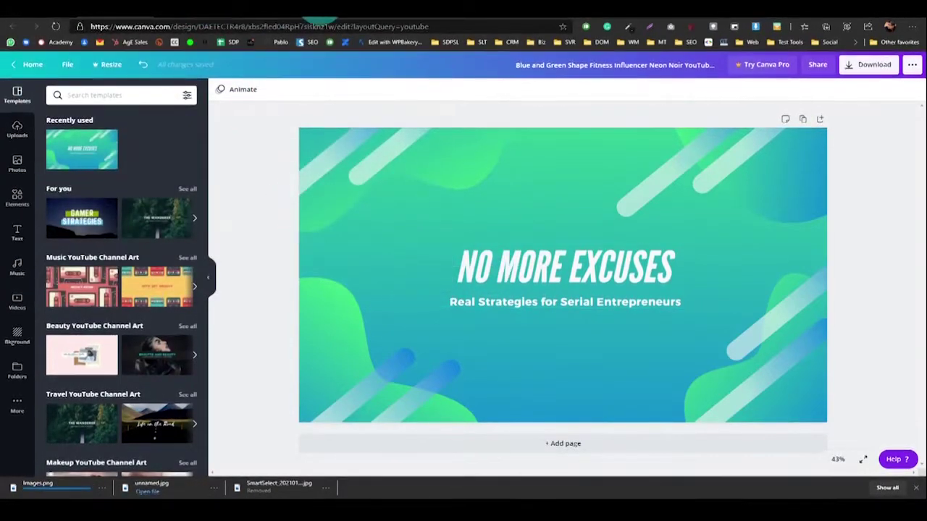
{"action": "key", "text": "ctrl+Tab"}
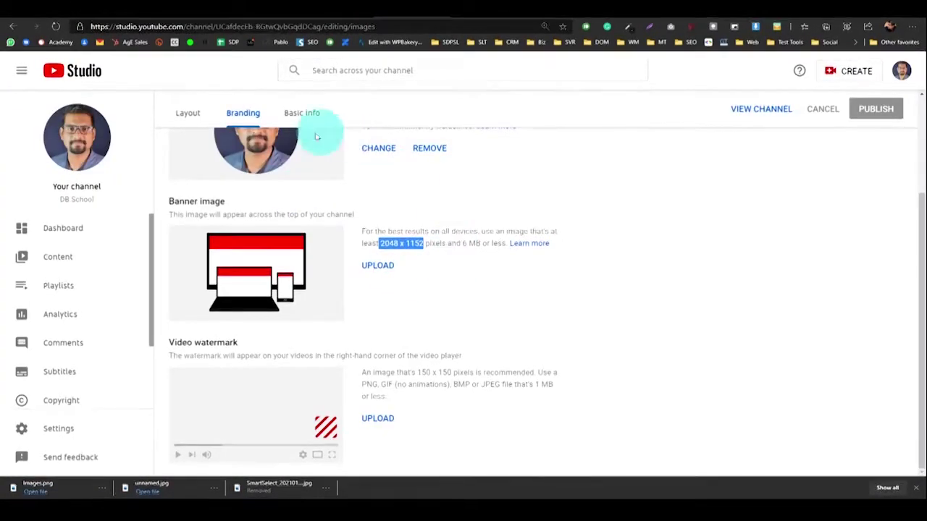
Step: Upload Images.png from the Ads folder as the banner image and accept the crop
{"action": "left_click", "coordinate": [379, 268]}
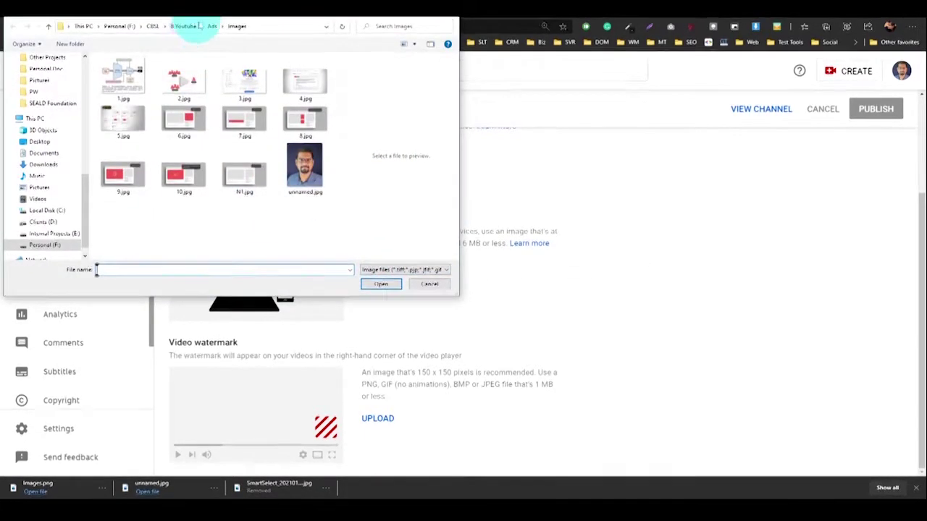
{"action": "left_click", "coordinate": [212, 26]}
{"action": "left_click", "coordinate": [182, 91]}
{"action": "double_click", "coordinate": [181, 97]}
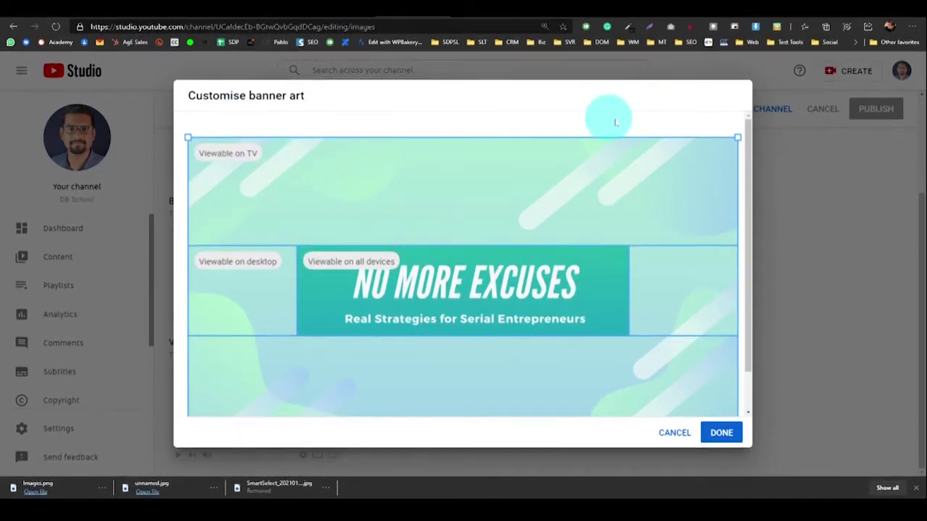
{"action": "scroll", "coordinate": [497, 366], "scroll_direction": "down", "scroll_amount": 1}
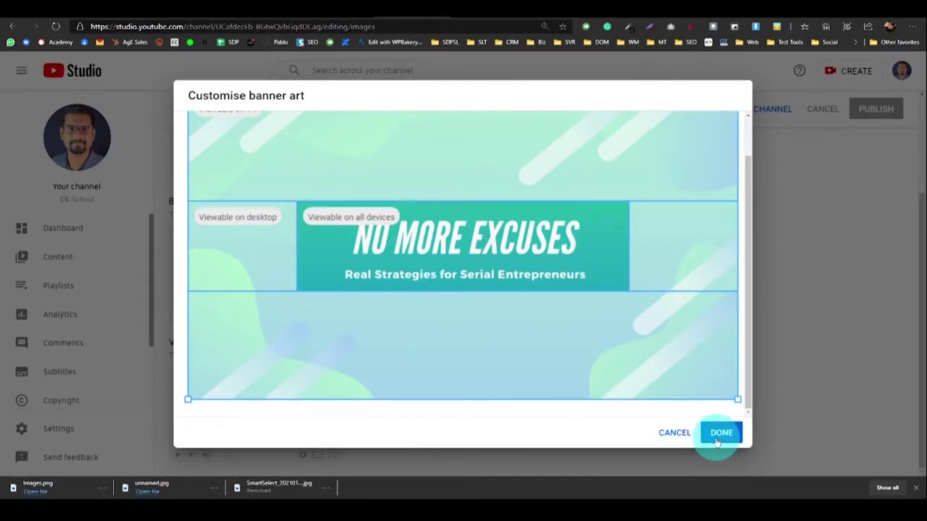
{"action": "left_click", "coordinate": [717, 435]}
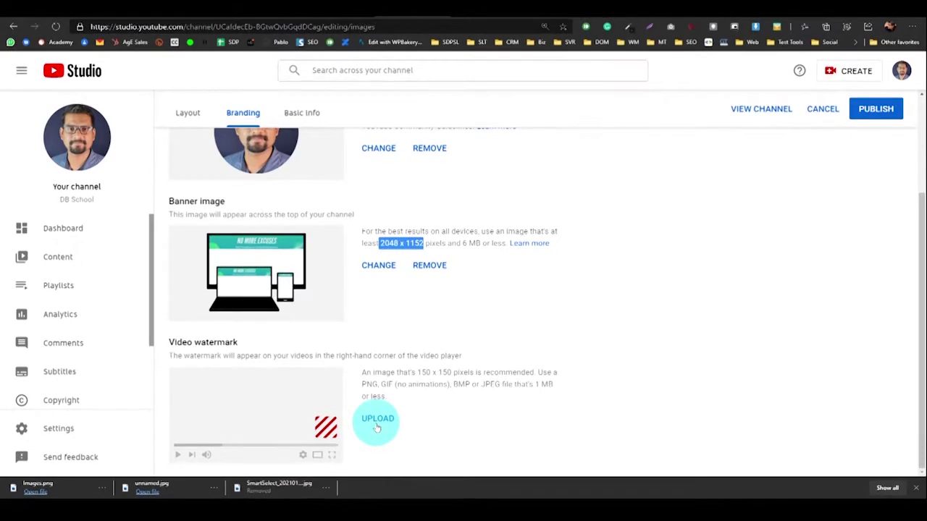
Step: Review the DB School description, URL and three links under Basic info, then publish
{"action": "scroll", "coordinate": [274, 227], "scroll_direction": "up", "scroll_amount": 2}
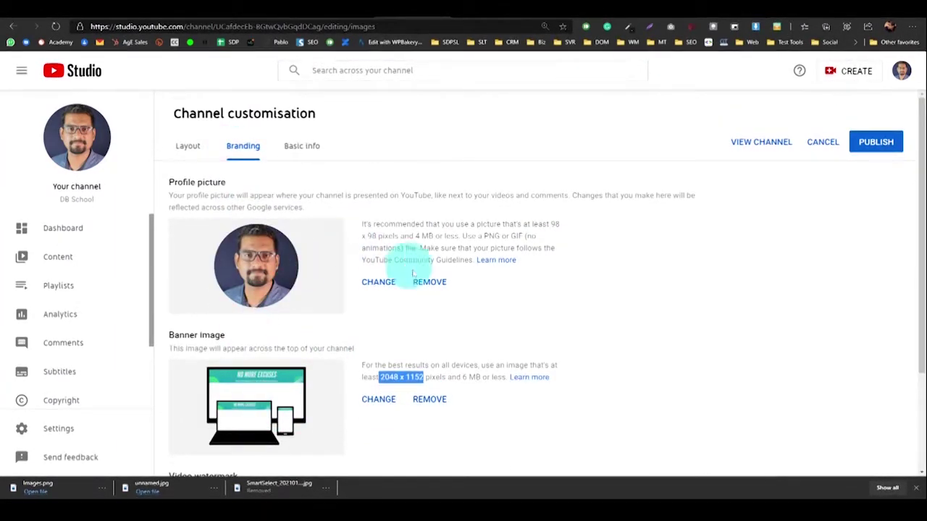
{"action": "scroll", "coordinate": [449, 420], "scroll_direction": "down", "scroll_amount": 2}
{"action": "scroll", "coordinate": [432, 416], "scroll_direction": "up", "scroll_amount": 2}
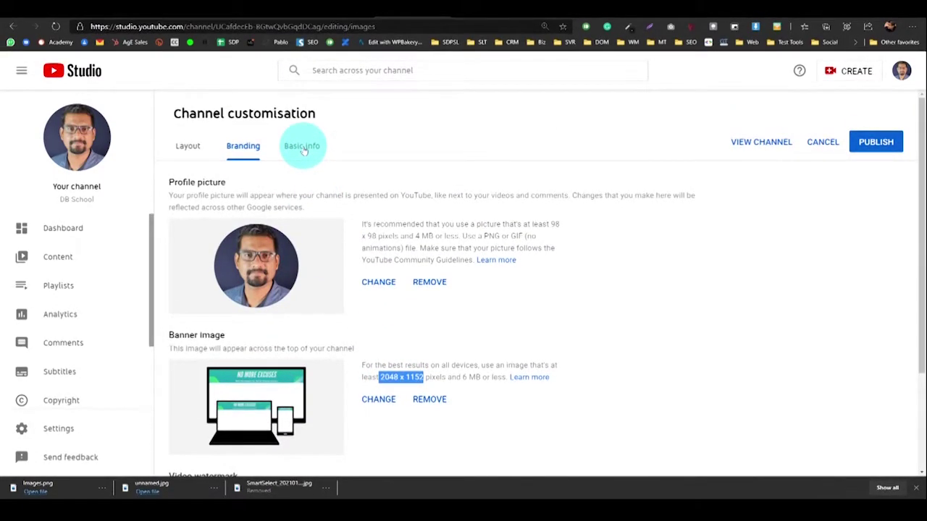
{"action": "left_click", "coordinate": [304, 147]}
{"action": "scroll", "coordinate": [282, 275], "scroll_direction": "down", "scroll_amount": 2}
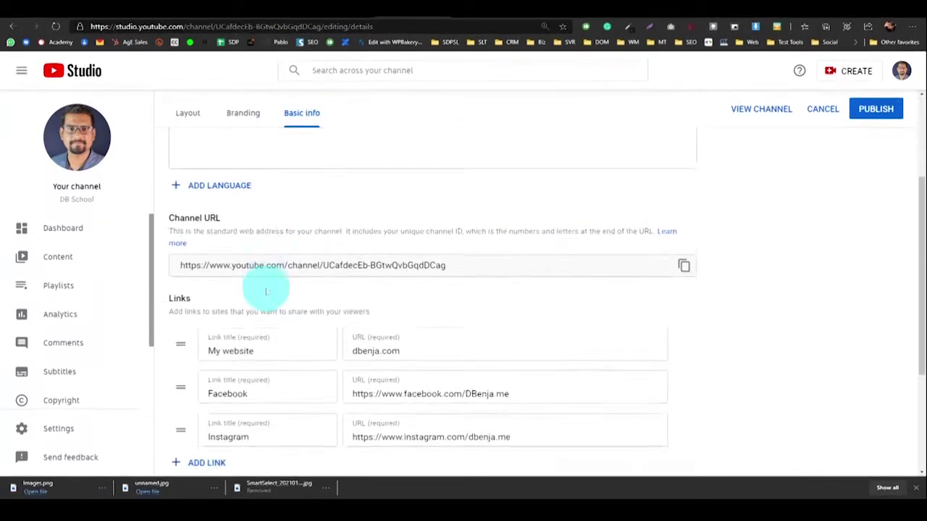
{"action": "scroll", "coordinate": [268, 292], "scroll_direction": "down", "scroll_amount": 1}
{"action": "scroll", "coordinate": [296, 376], "scroll_direction": "down", "scroll_amount": 3}
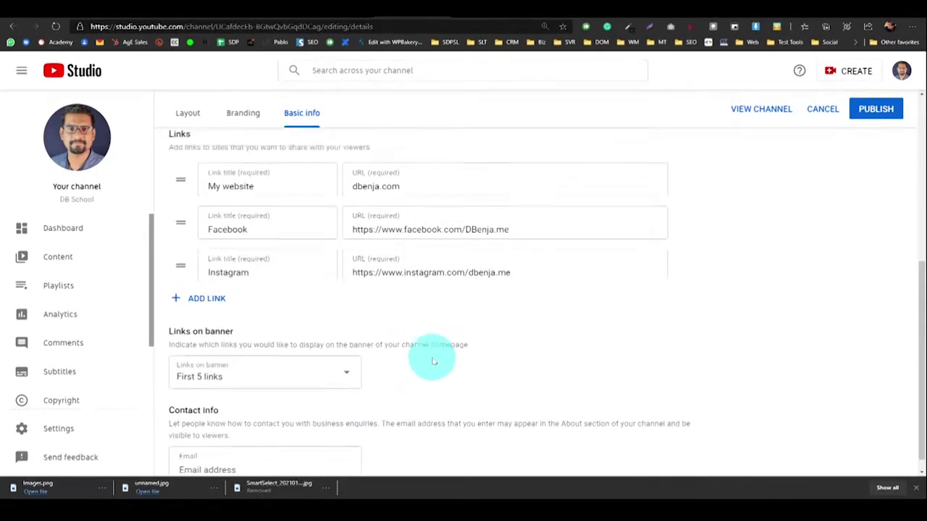
{"action": "scroll", "coordinate": [430, 358], "scroll_direction": "up", "scroll_amount": 6}
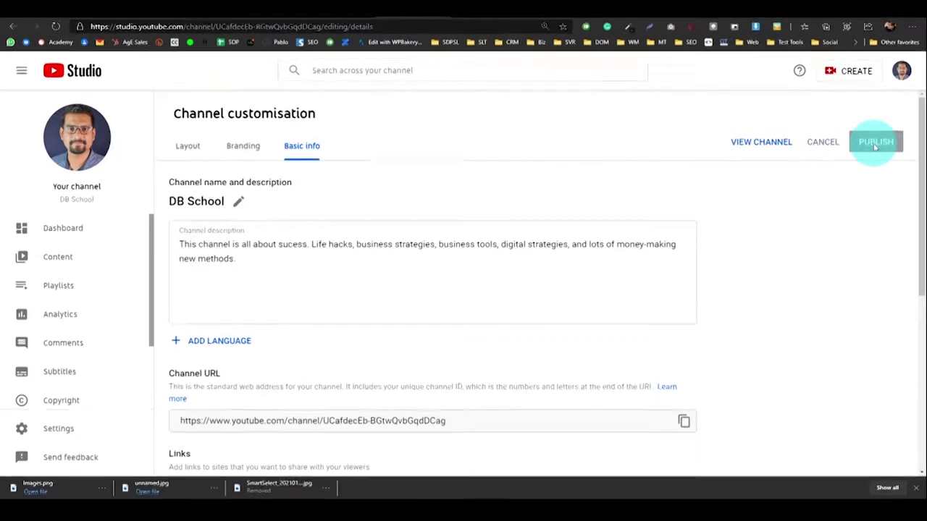
{"action": "left_click", "coordinate": [875, 143]}
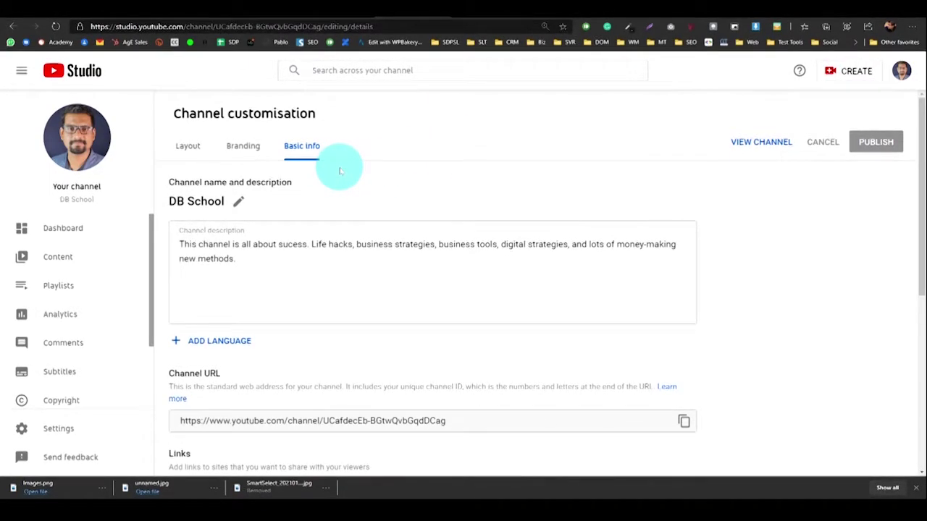
Step: Move through Dashboard and Content to the empty Playlists page
{"action": "left_click", "coordinate": [70, 236]}
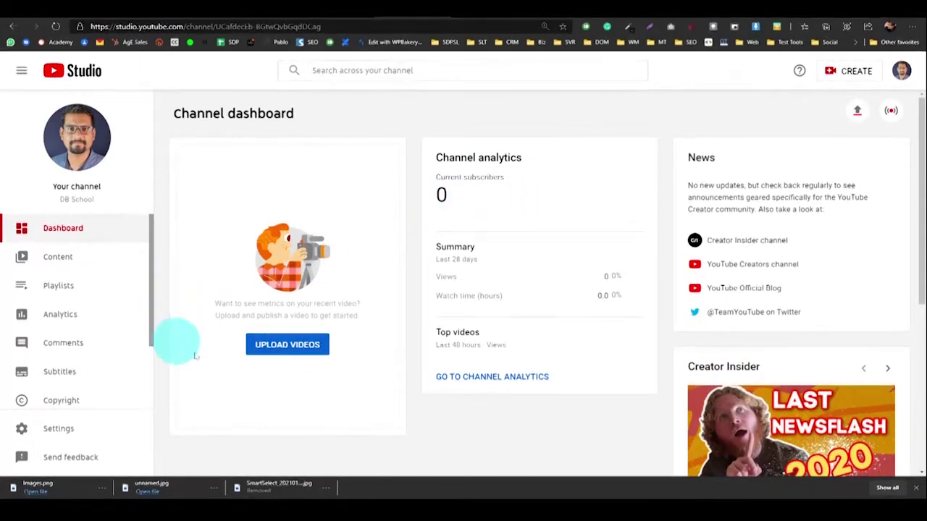
{"action": "left_click", "coordinate": [58, 257]}
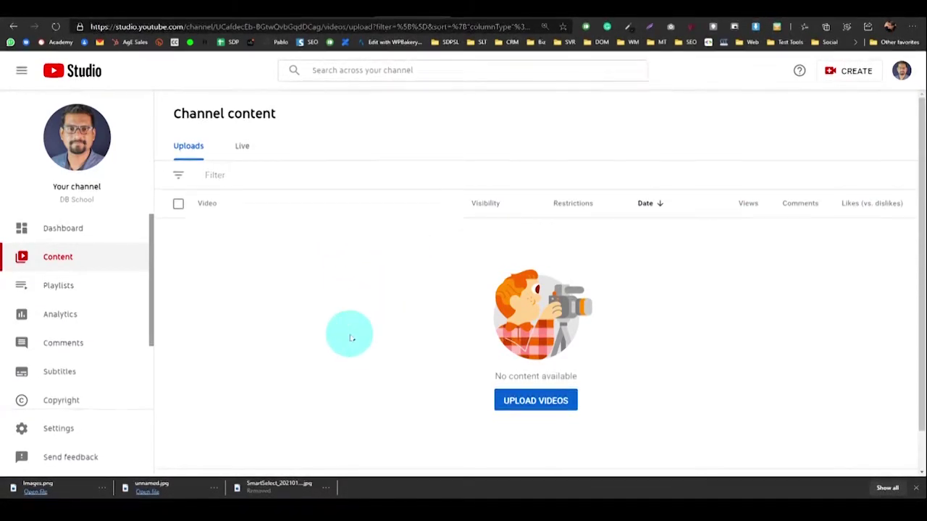
{"action": "left_click", "coordinate": [62, 286]}
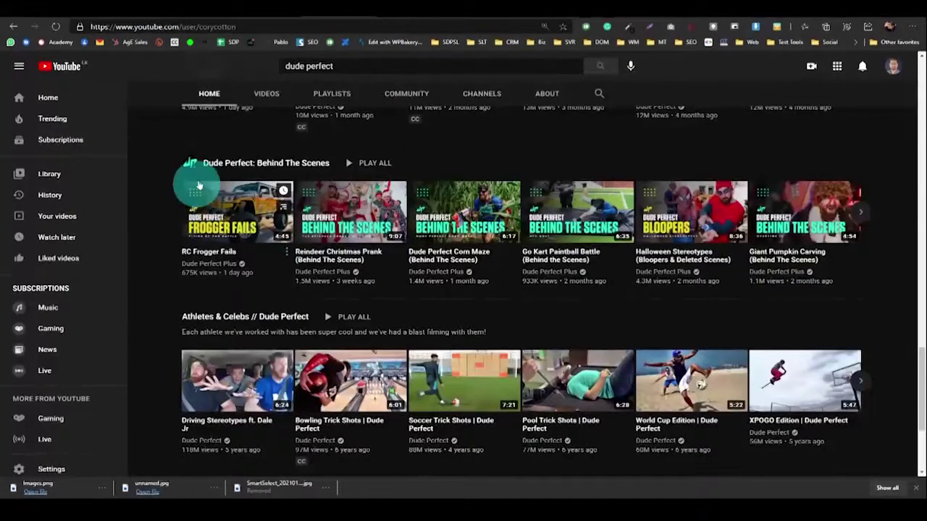
Step: Open Dude Perfect's Playlists tab and page through the Created playlists carousel
{"action": "left_click", "coordinate": [331, 95]}
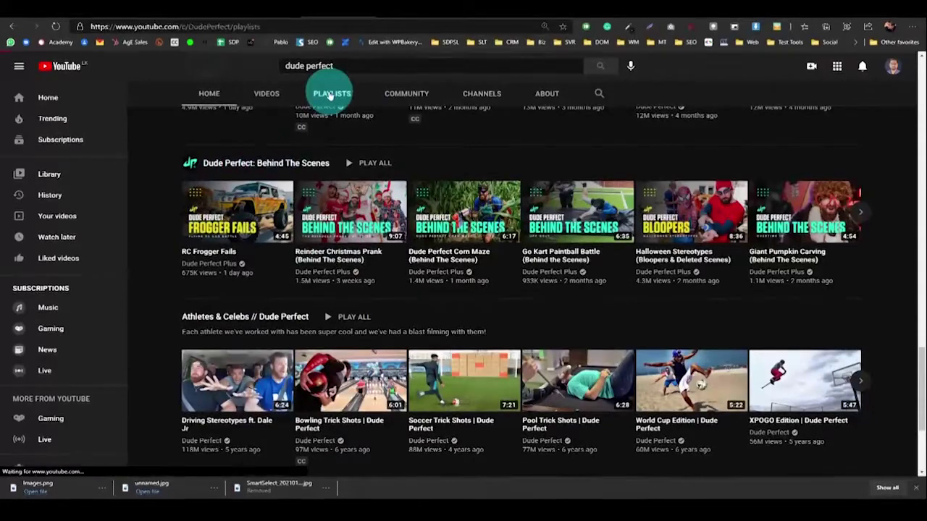
{"action": "scroll", "coordinate": [314, 304], "scroll_direction": "down", "scroll_amount": 3}
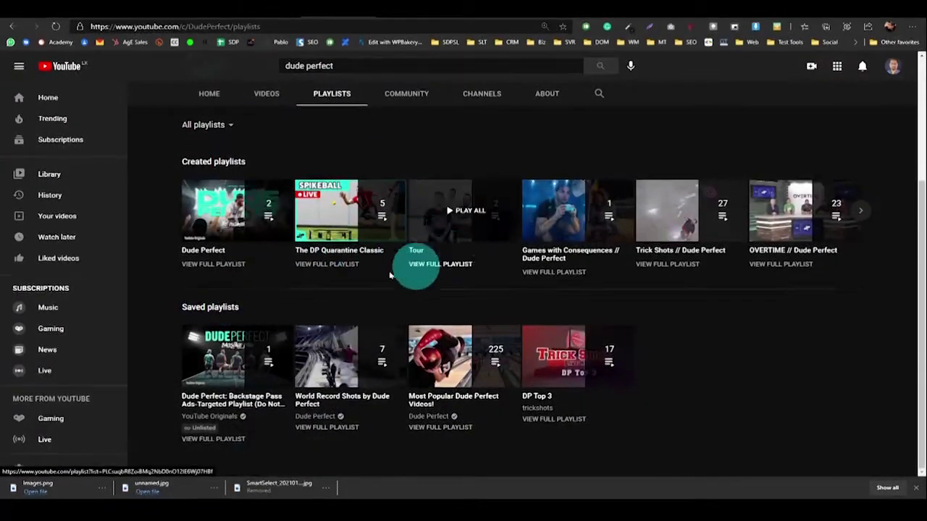
{"action": "mouse_move", "coordinate": [196, 254]}
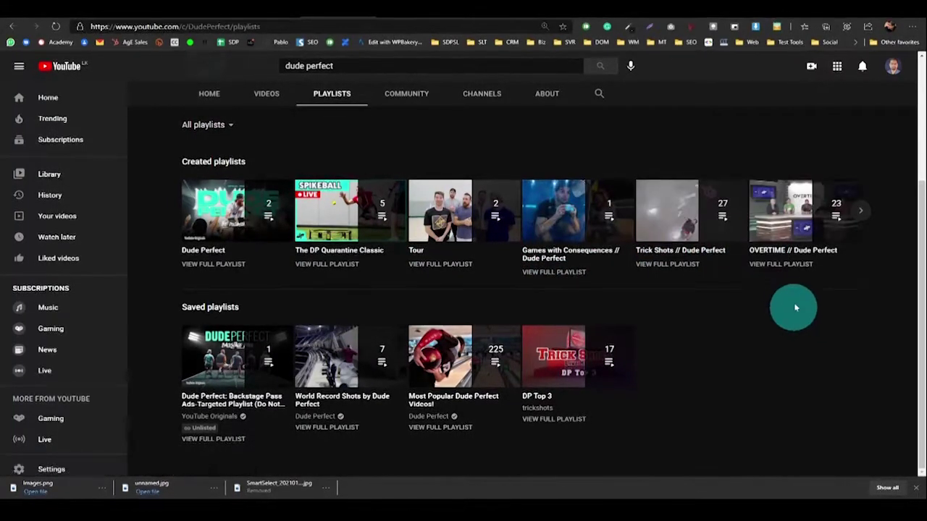
{"action": "left_click", "coordinate": [859, 210]}
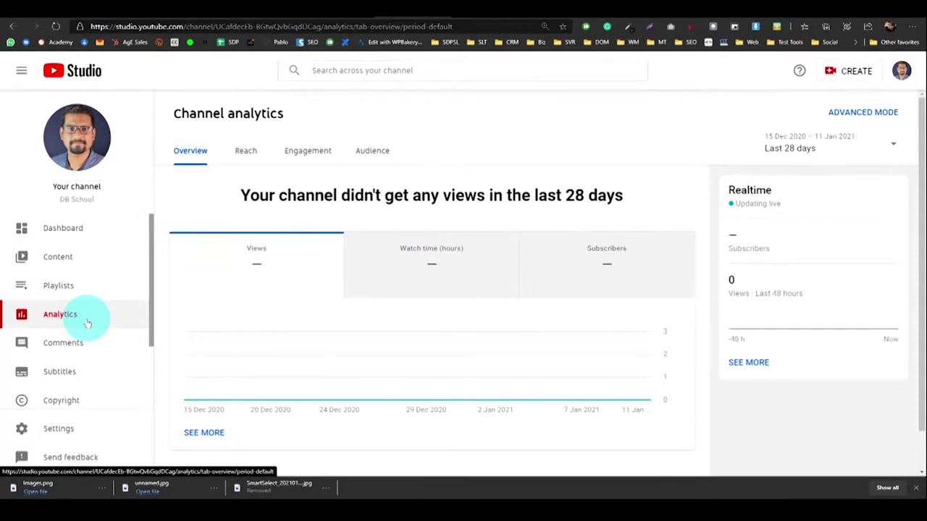
Step: Tour the Comments, Subtitles, Copyright, Monetisation and Customisation pages
{"action": "left_click", "coordinate": [73, 349]}
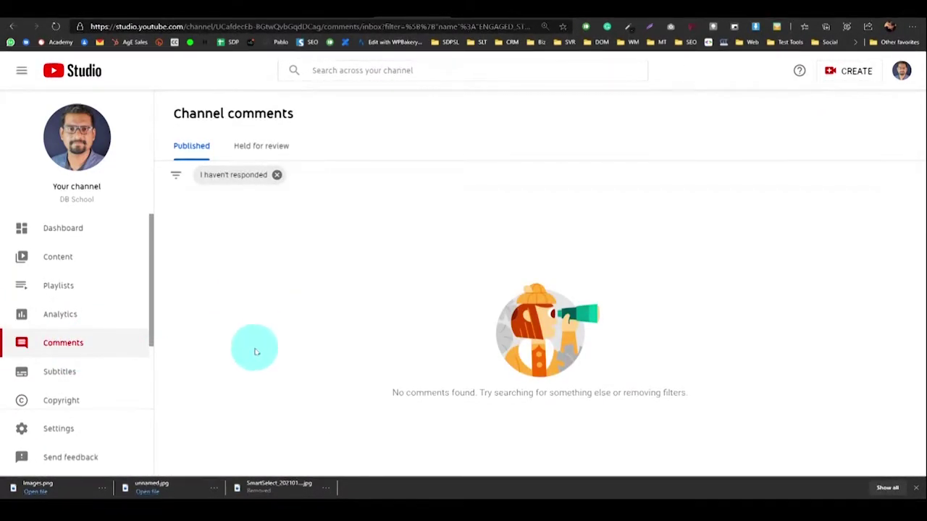
{"action": "left_click", "coordinate": [51, 375]}
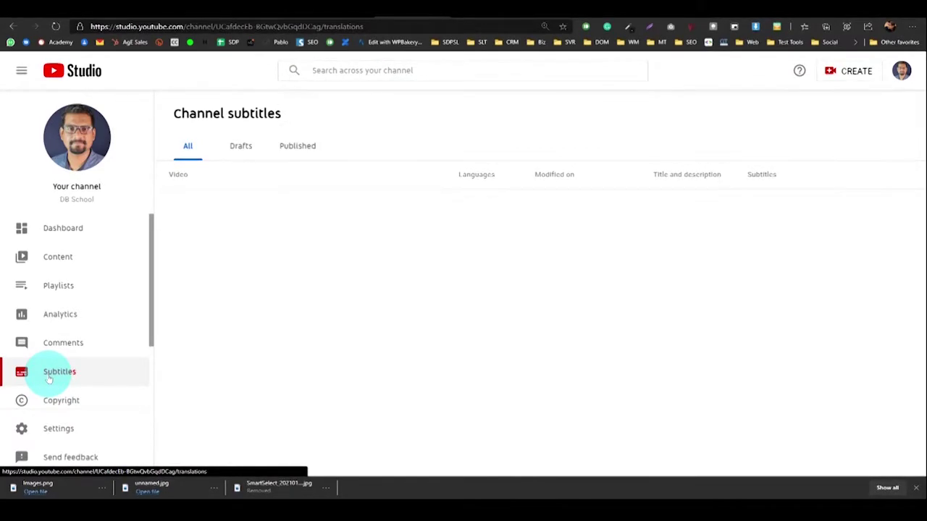
{"action": "scroll", "coordinate": [49, 377], "scroll_direction": "down", "scroll_amount": 2}
{"action": "left_click", "coordinate": [60, 312]}
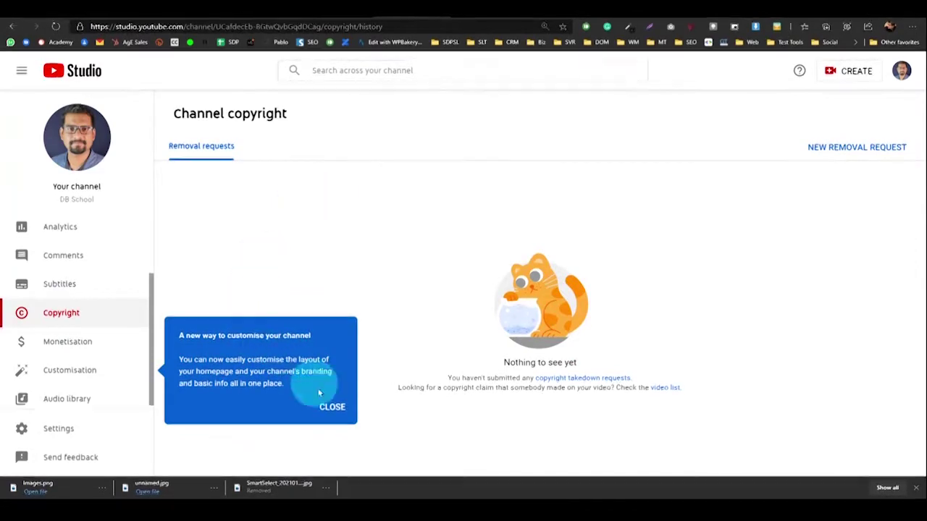
{"action": "left_click", "coordinate": [333, 408]}
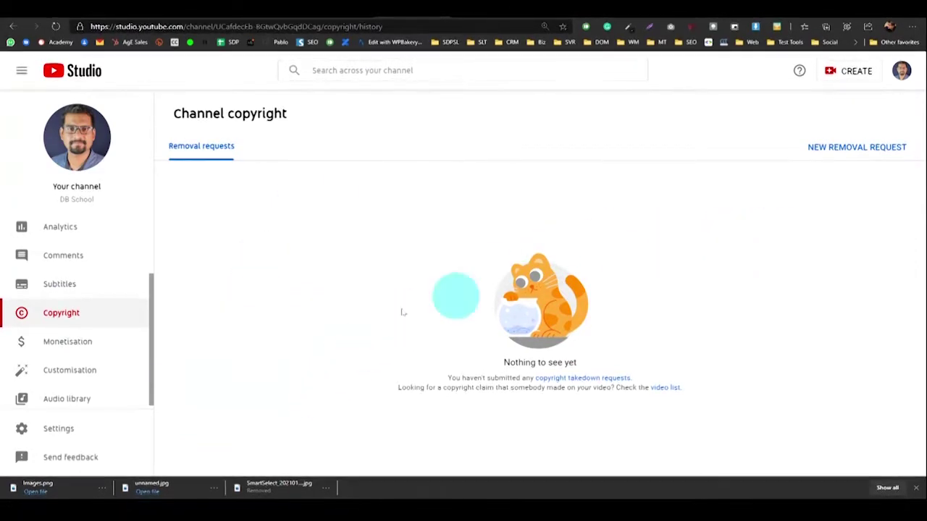
{"action": "left_click", "coordinate": [64, 341]}
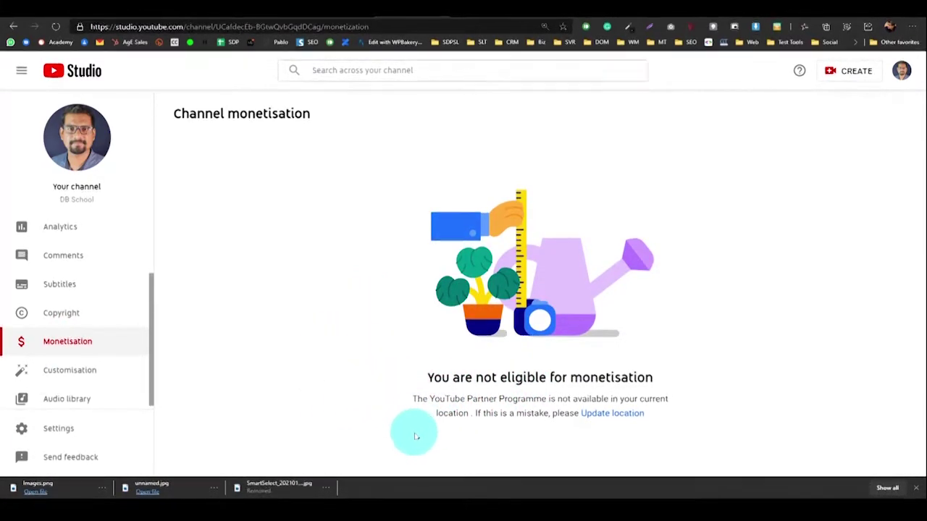
{"action": "left_click", "coordinate": [916, 491]}
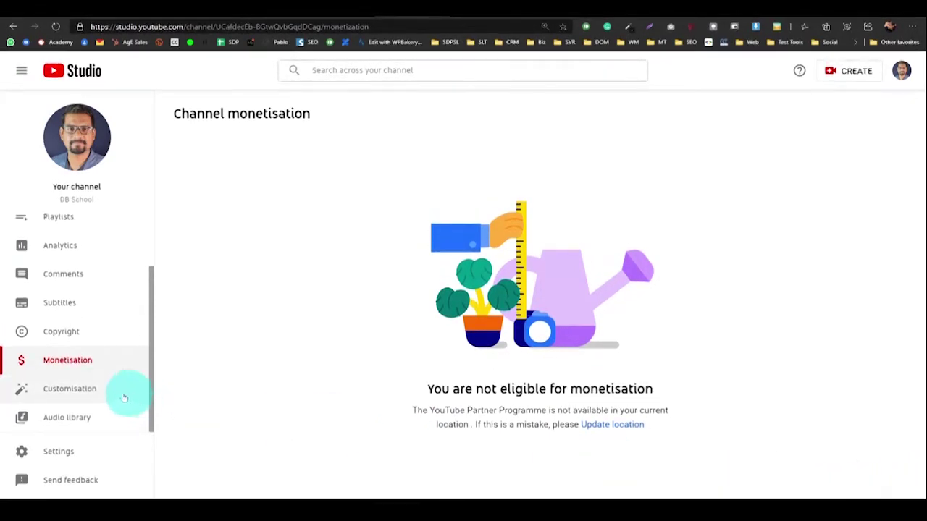
{"action": "left_click", "coordinate": [95, 391]}
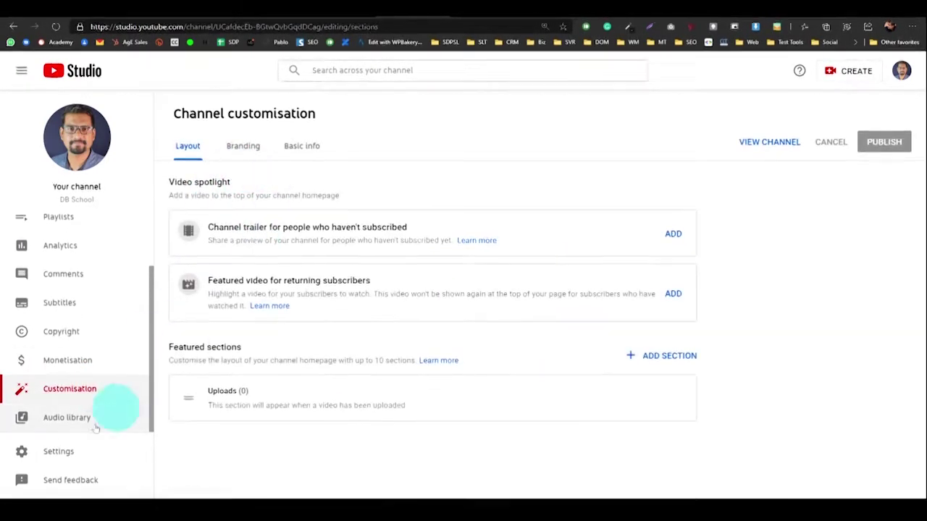
Step: Browse the Audio library's free music and sound effects
{"action": "left_click", "coordinate": [68, 421]}
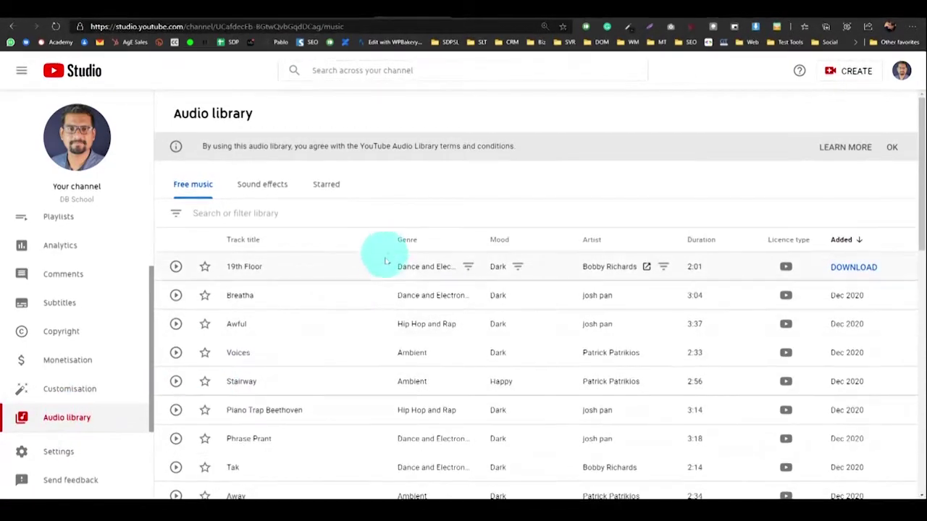
{"action": "scroll", "coordinate": [369, 306], "scroll_direction": "down", "scroll_amount": 7}
{"action": "scroll", "coordinate": [361, 349], "scroll_direction": "down", "scroll_amount": 2}
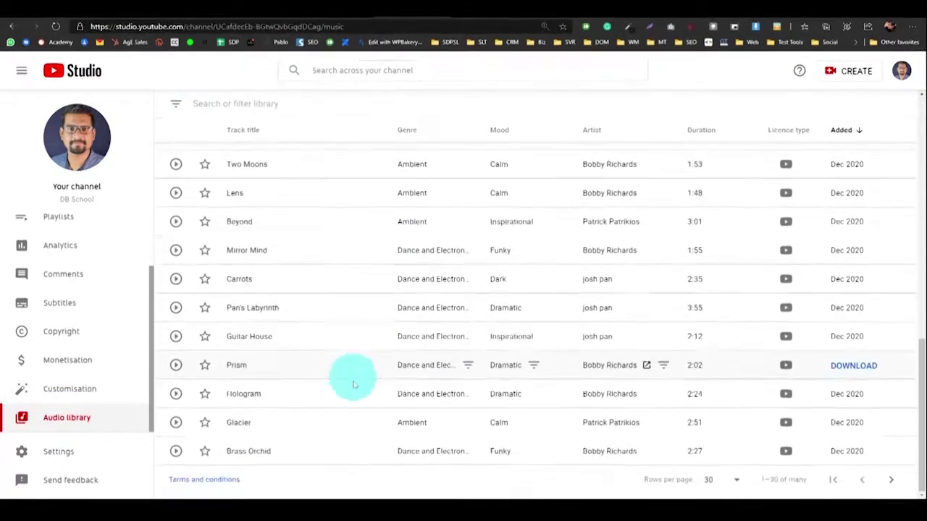
{"action": "scroll", "coordinate": [348, 408], "scroll_direction": "up", "scroll_amount": 3}
{"action": "scroll", "coordinate": [348, 408], "scroll_direction": "down", "scroll_amount": 1}
{"action": "scroll", "coordinate": [344, 410], "scroll_direction": "down", "scroll_amount": 1}
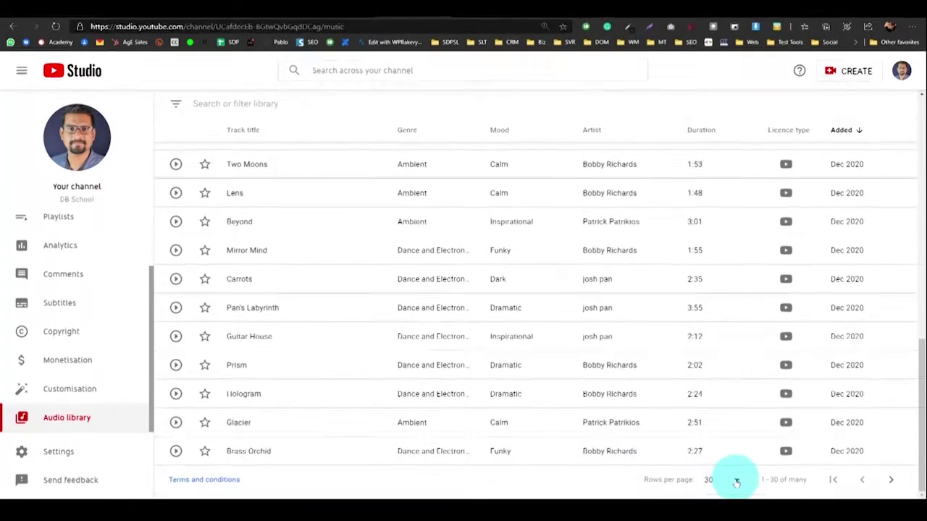
{"action": "scroll", "coordinate": [505, 330], "scroll_direction": "up", "scroll_amount": 7}
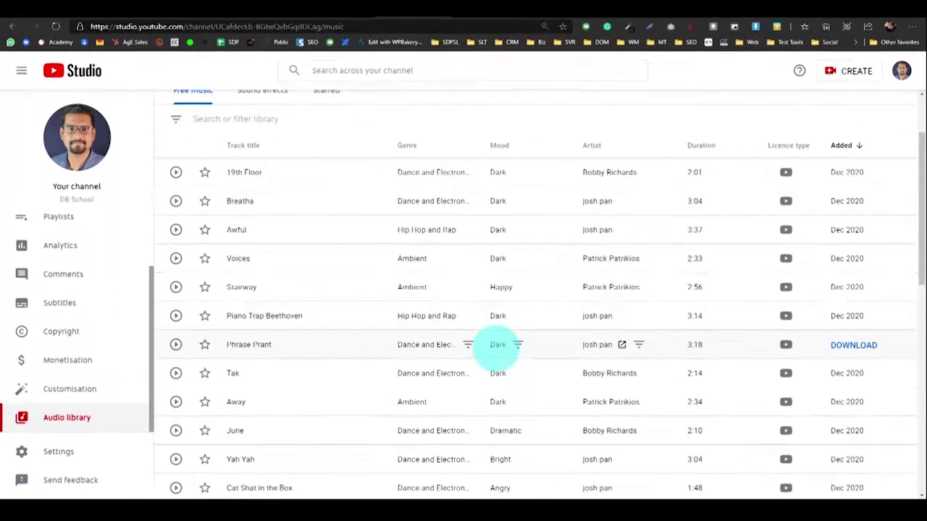
{"action": "scroll", "coordinate": [502, 346], "scroll_direction": "up", "scroll_amount": 2}
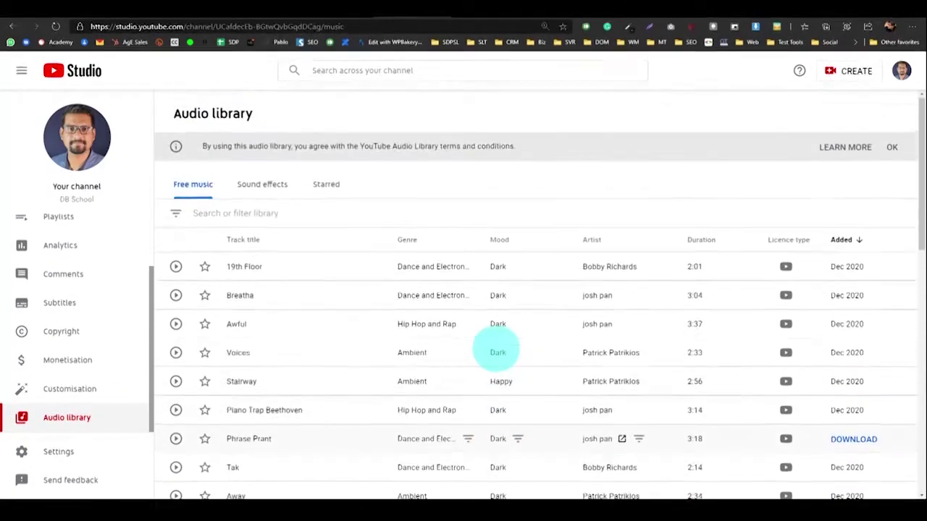
{"action": "left_click", "coordinate": [256, 192]}
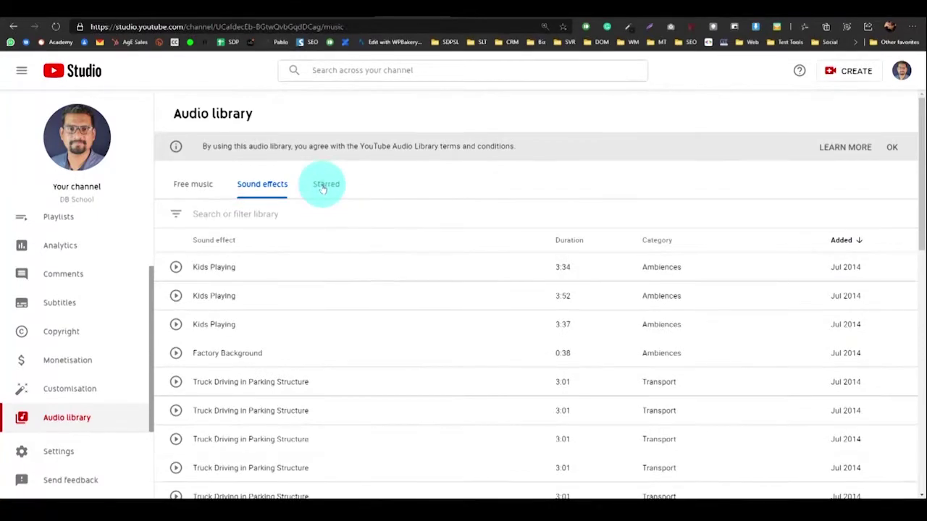
{"action": "left_click", "coordinate": [209, 184]}
{"action": "scroll", "coordinate": [286, 323], "scroll_direction": "down", "scroll_amount": 3}
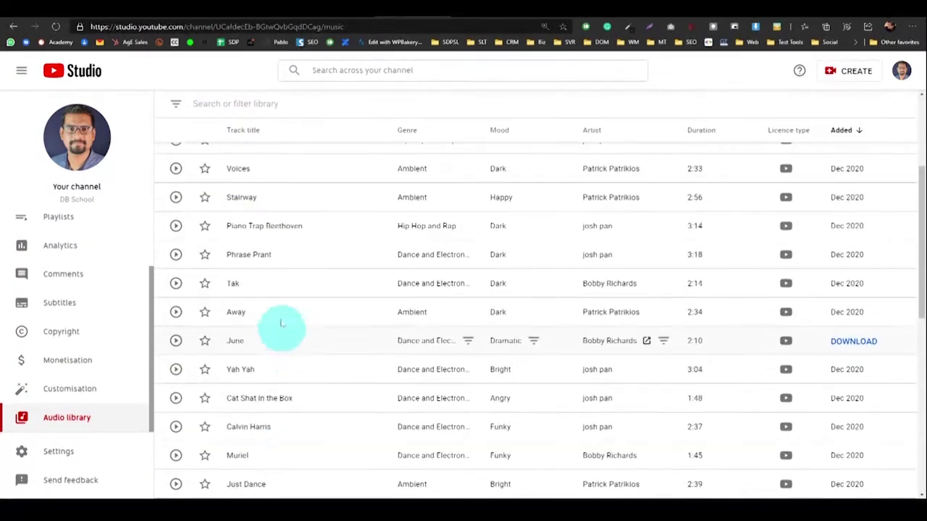
{"action": "scroll", "coordinate": [376, 255], "scroll_direction": "up", "scroll_amount": 3}
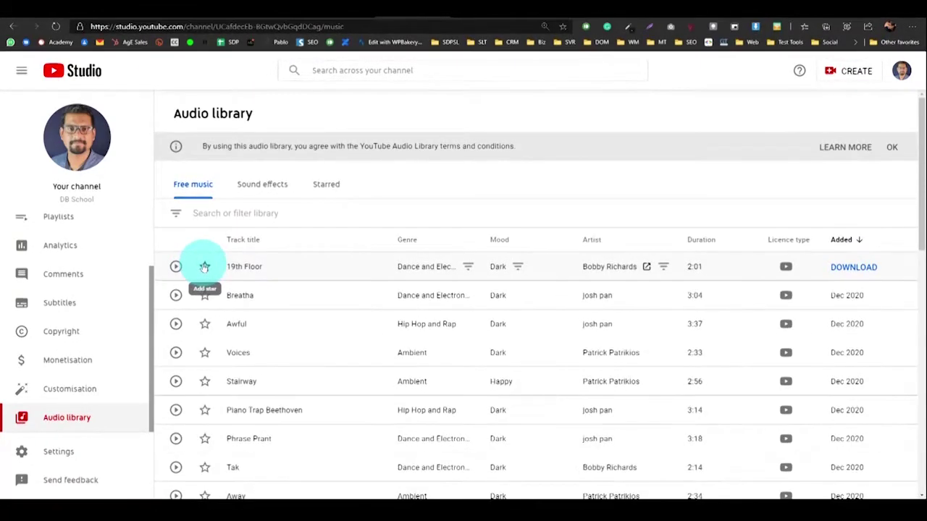
Step: Star the 19th Floor track and filter music to Dark mood and Hip Hop and Rap
{"action": "left_click", "coordinate": [205, 267]}
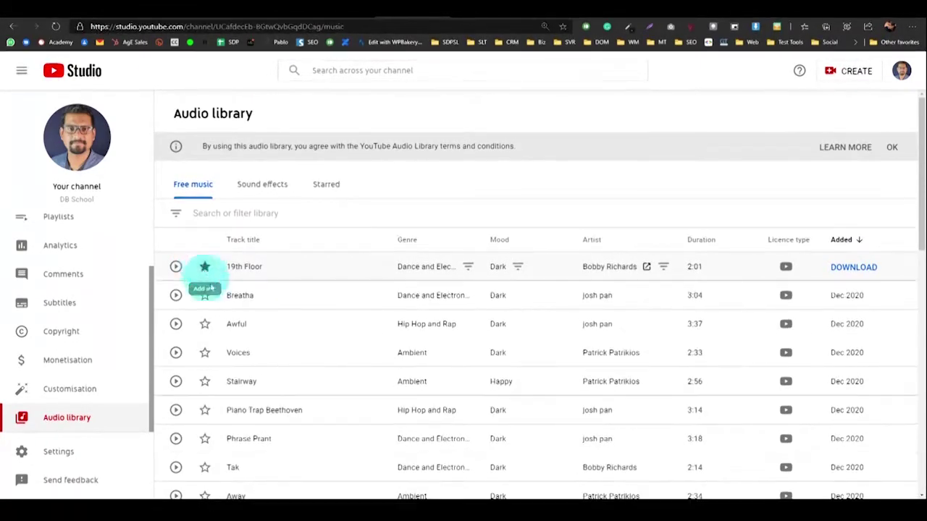
{"action": "left_click", "coordinate": [330, 186]}
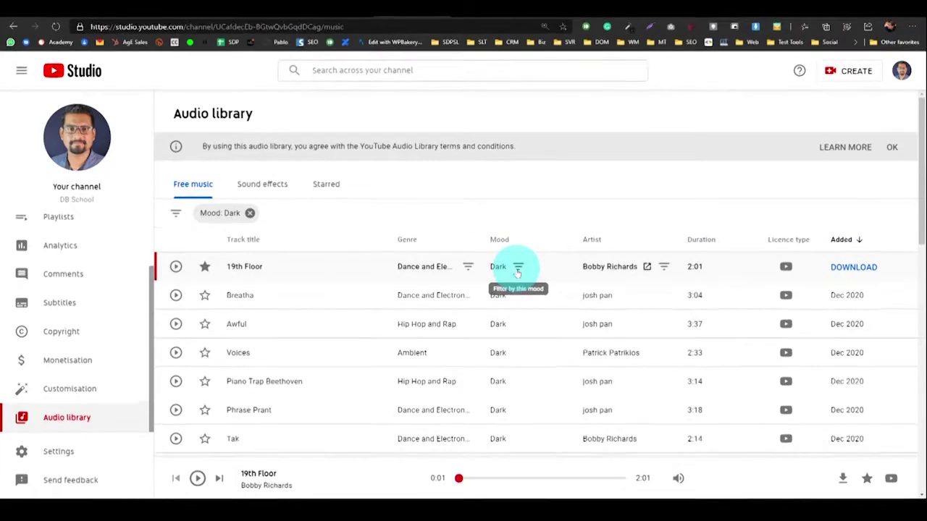
{"action": "scroll", "coordinate": [518, 279], "scroll_direction": "down", "scroll_amount": 10}
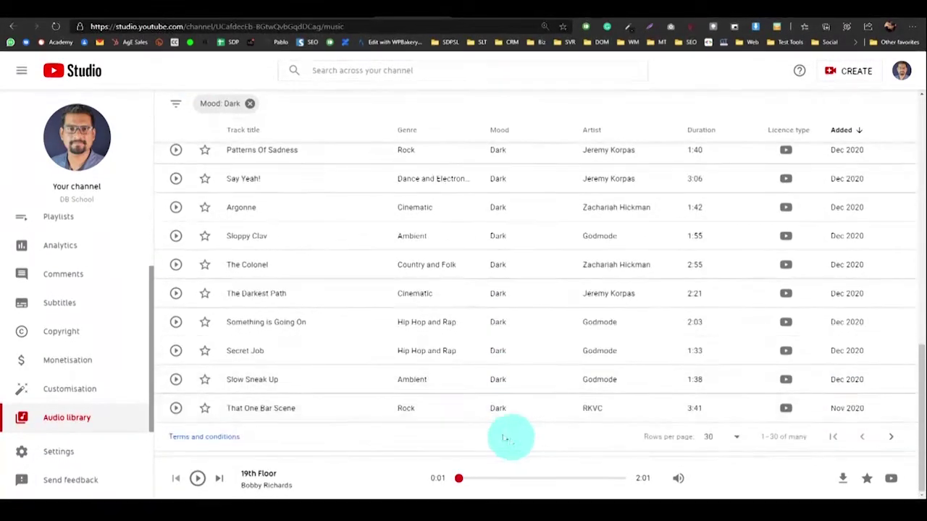
{"action": "scroll", "coordinate": [493, 413], "scroll_direction": "up", "scroll_amount": 10}
{"action": "left_click", "coordinate": [468, 324]}
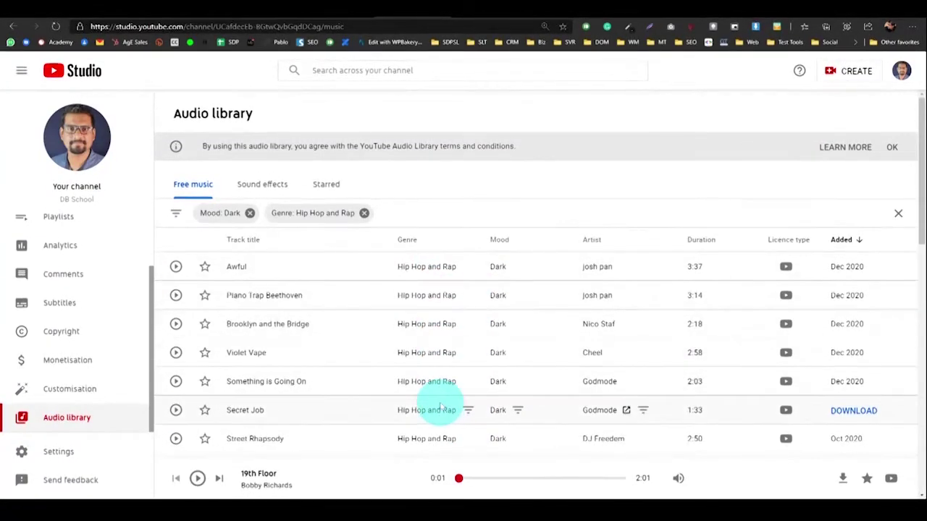
{"action": "scroll", "coordinate": [437, 399], "scroll_direction": "down", "scroll_amount": 8}
{"action": "scroll", "coordinate": [435, 399], "scroll_direction": "up", "scroll_amount": 8}
{"action": "scroll", "coordinate": [437, 399], "scroll_direction": "up", "scroll_amount": 1}
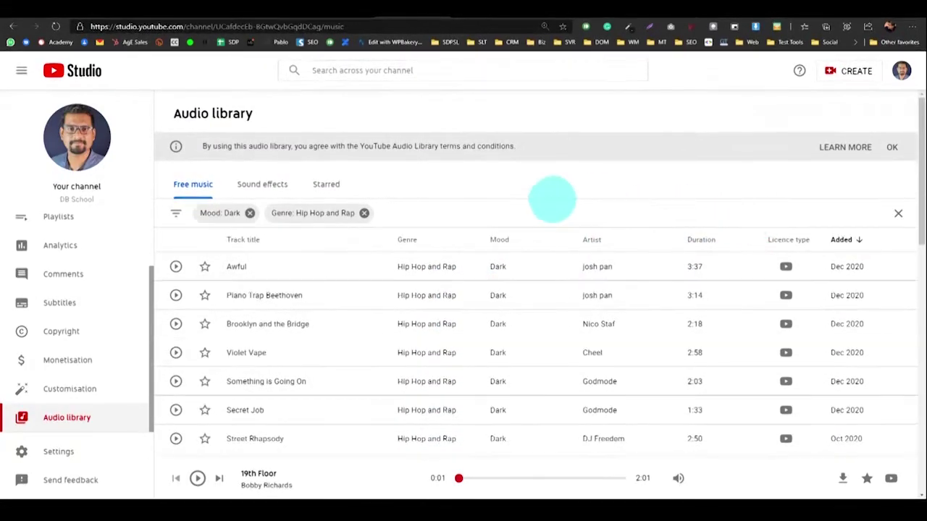
Step: In Settings > Channel > Basic info, set Country of residence to United Kingdom
{"action": "left_click", "coordinate": [62, 454]}
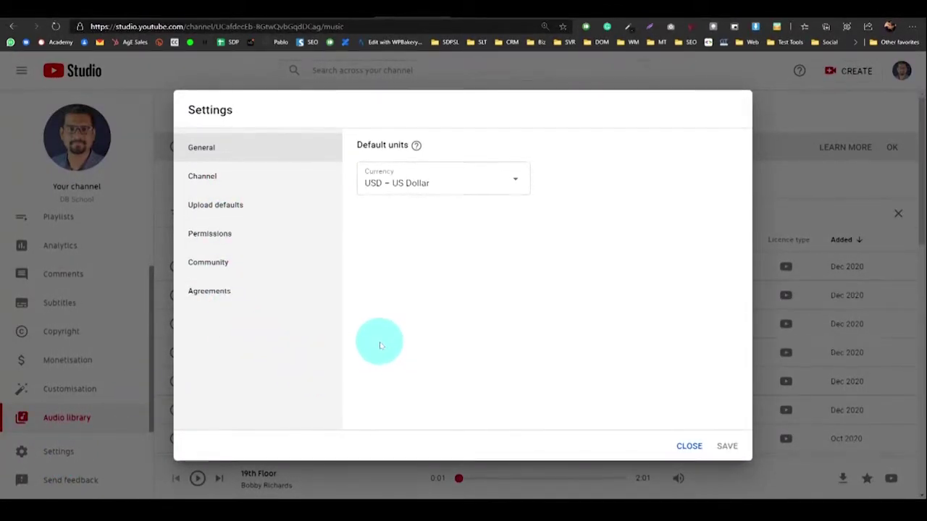
{"action": "left_click", "coordinate": [229, 183]}
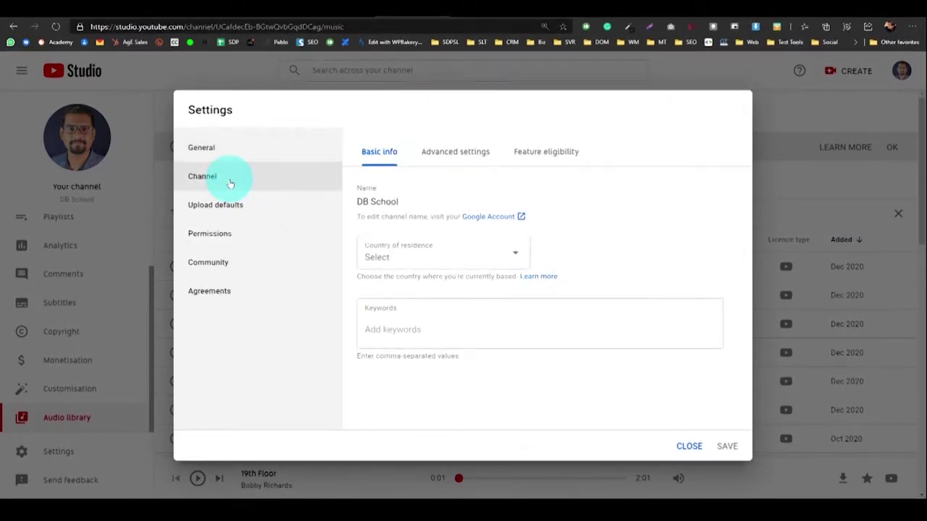
{"action": "left_click", "coordinate": [411, 256]}
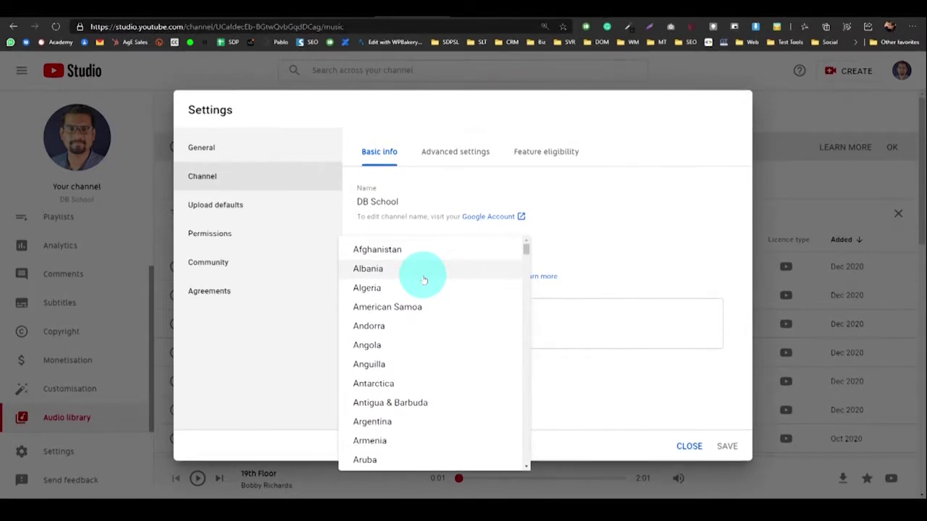
{"action": "scroll", "coordinate": [451, 345], "scroll_direction": "down", "scroll_amount": 3}
{"action": "scroll", "coordinate": [451, 344], "scroll_direction": "down", "scroll_amount": 20}
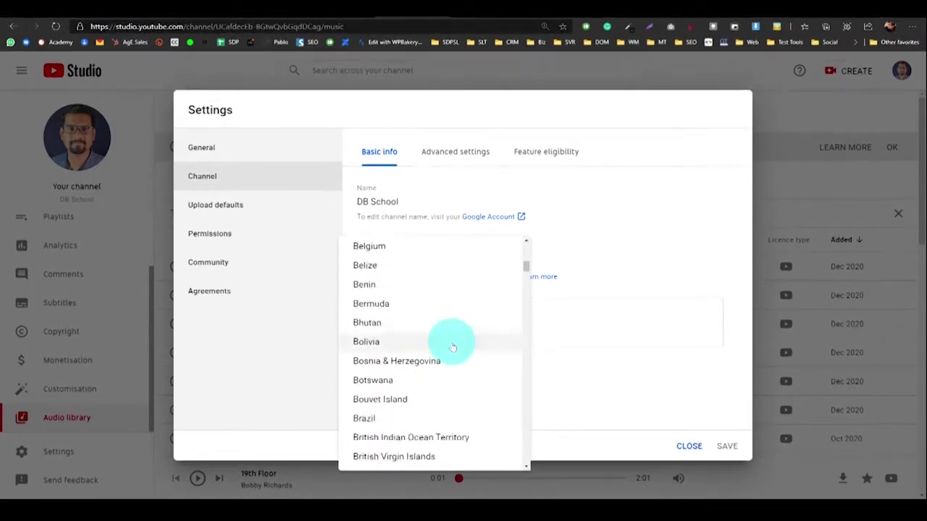
{"action": "scroll", "coordinate": [451, 350], "scroll_direction": "down", "scroll_amount": 15}
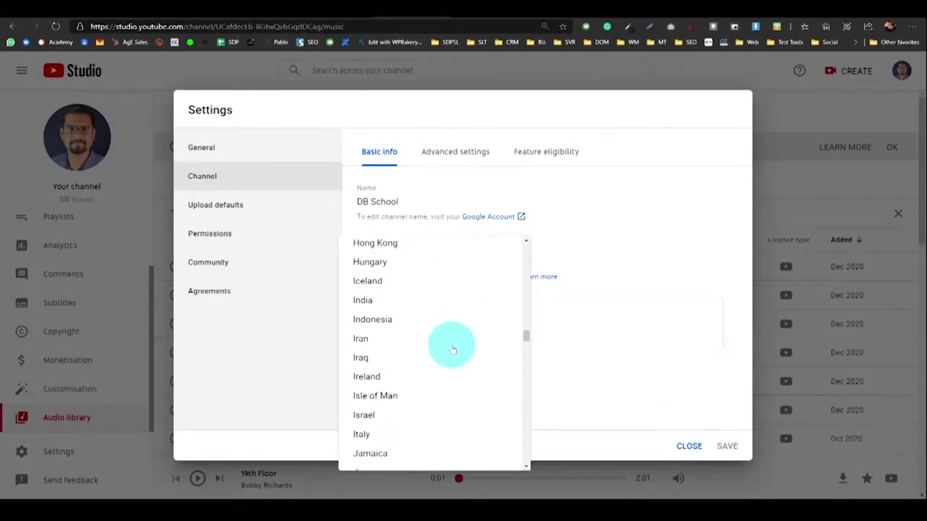
{"action": "scroll", "coordinate": [453, 351], "scroll_direction": "down", "scroll_amount": 14}
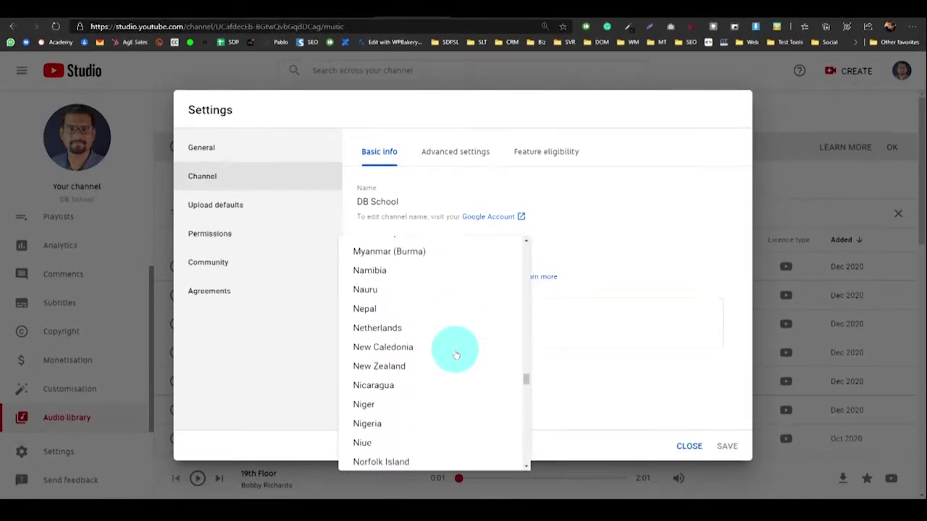
{"action": "scroll", "coordinate": [456, 354], "scroll_direction": "down", "scroll_amount": 3}
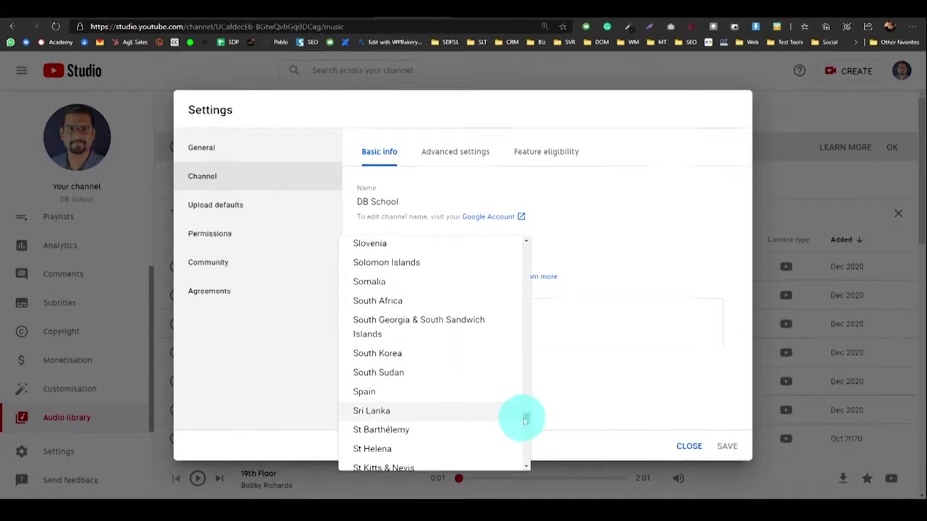
{"action": "left_click_drag", "start_coordinate": [526, 420], "coordinate": [533, 450]}
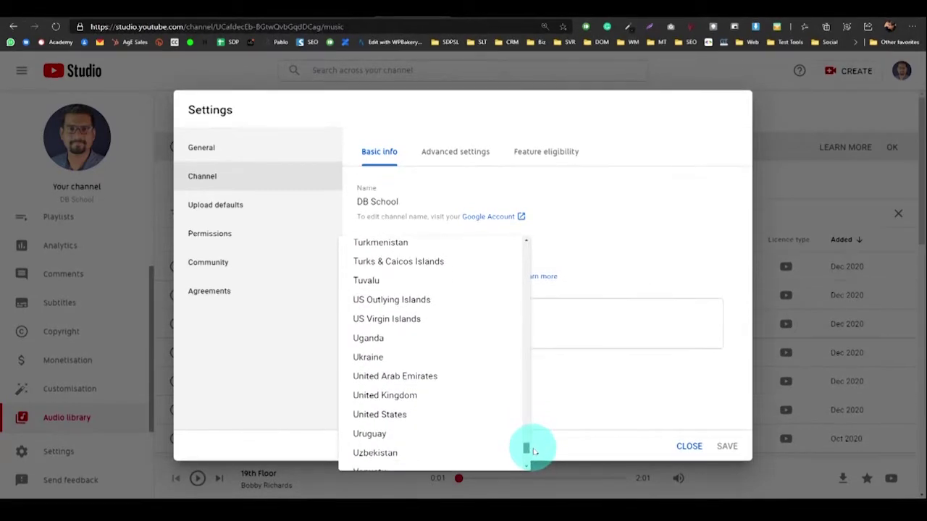
{"action": "left_click", "coordinate": [424, 396]}
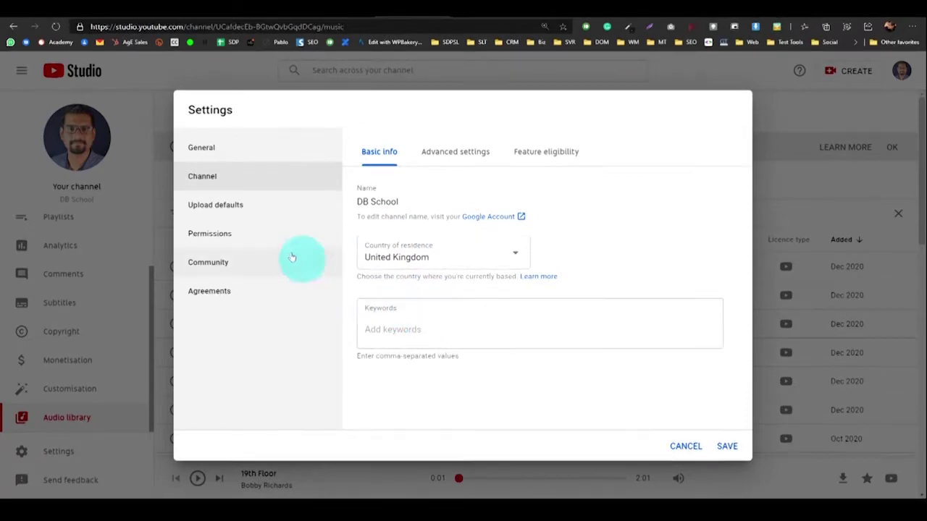
Step: Look through Upload defaults, Permissions, Community and Agreements, then save the settings
{"action": "left_click", "coordinate": [225, 206]}
{"action": "left_click", "coordinate": [229, 241]}
{"action": "left_click", "coordinate": [231, 262]}
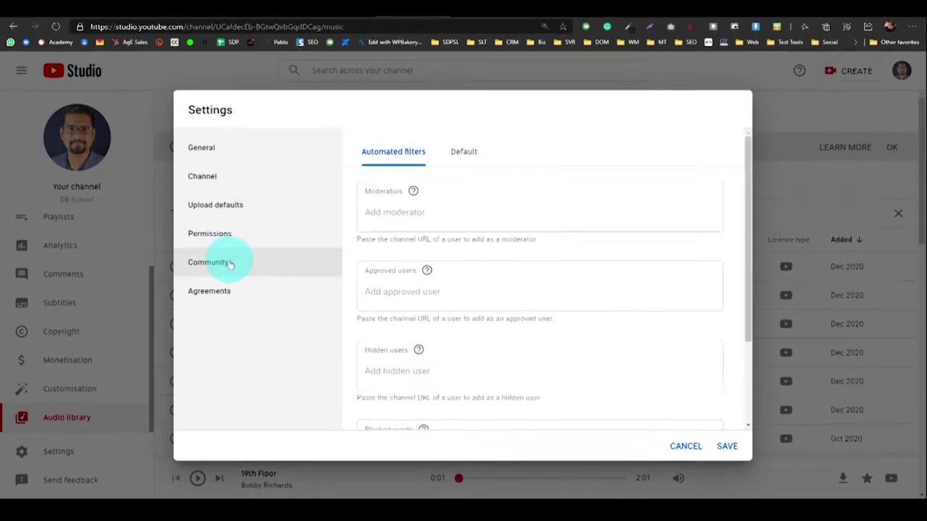
{"action": "left_click", "coordinate": [228, 288]}
{"action": "left_click", "coordinate": [726, 445]}
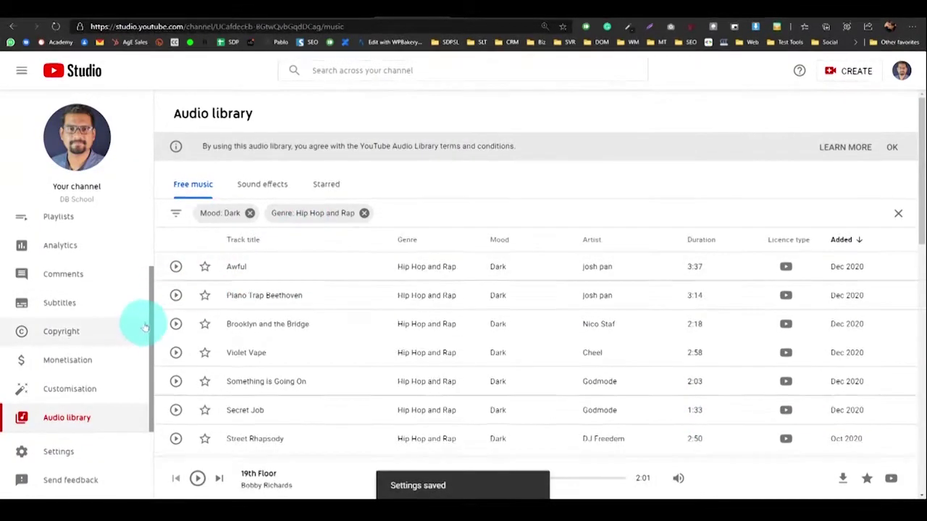
{"action": "left_click_drag", "start_coordinate": [149, 306], "coordinate": [174, 248]}
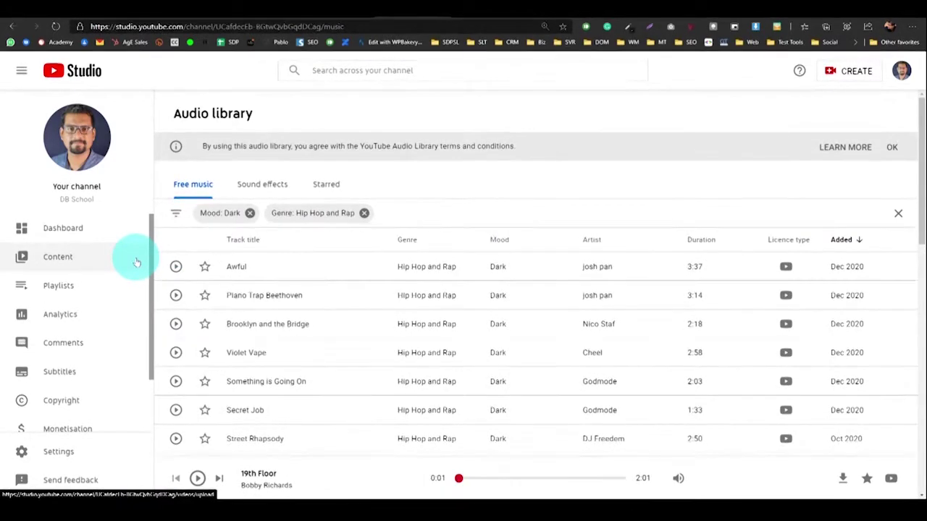
{"action": "scroll", "coordinate": [124, 334], "scroll_direction": "down", "scroll_amount": 1}
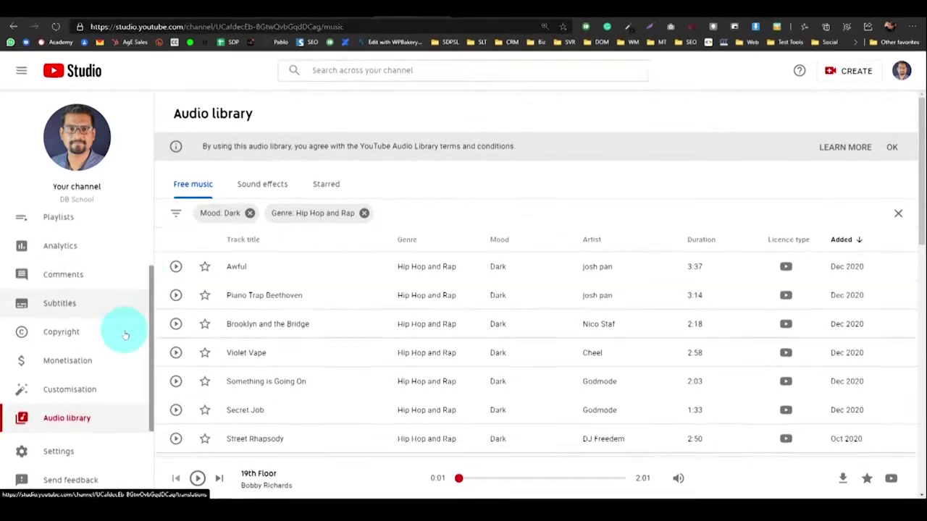
Step: Check DB School's monetisation gauges: 0 of 1,000 subscribers and 0 of 4,000 watch hours
{"action": "left_click", "coordinate": [67, 360]}
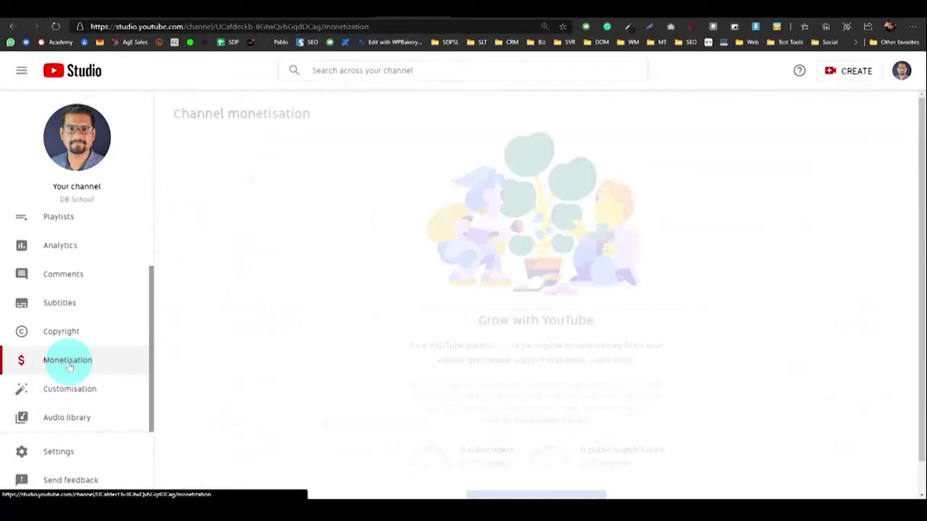
{"action": "scroll", "coordinate": [443, 420], "scroll_direction": "down", "scroll_amount": 1}
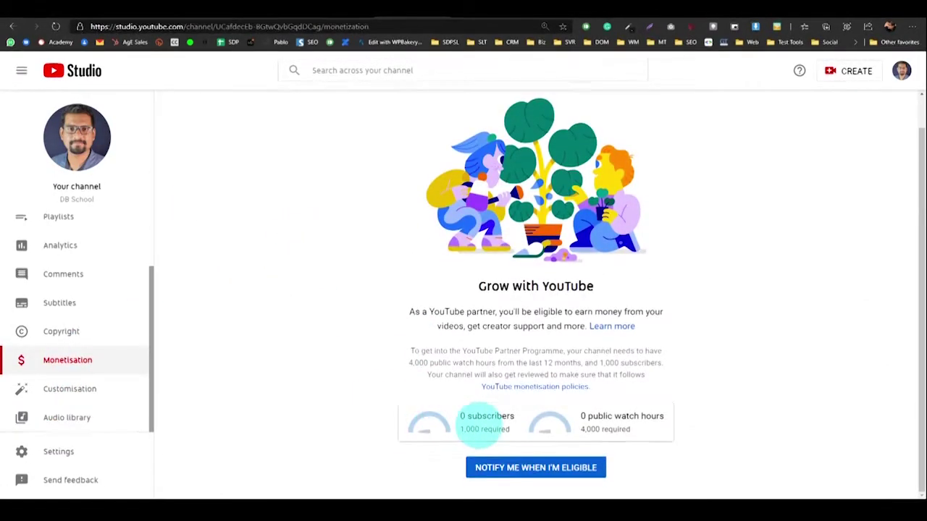
{"action": "mouse_move", "coordinate": [580, 430]}
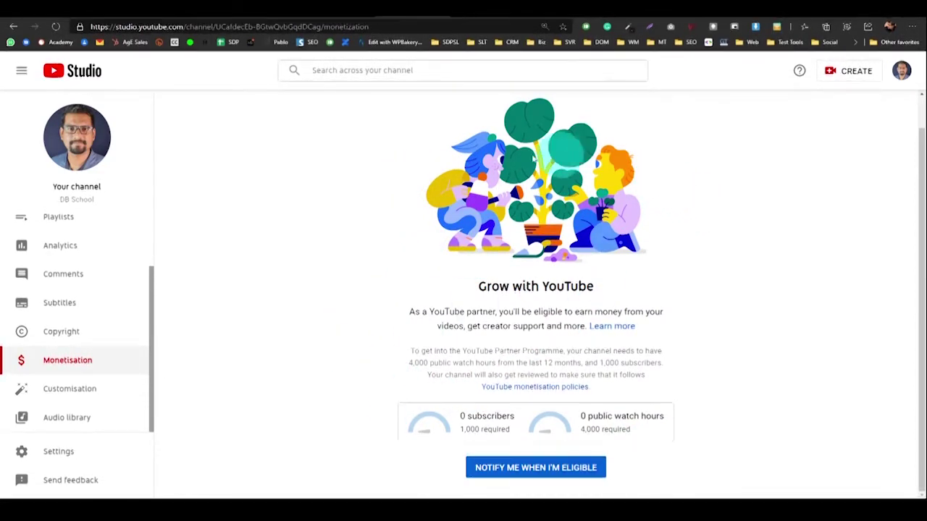
Step: Switch to the second channel and open its Monetisation page
{"action": "left_click", "coordinate": [900, 70]}
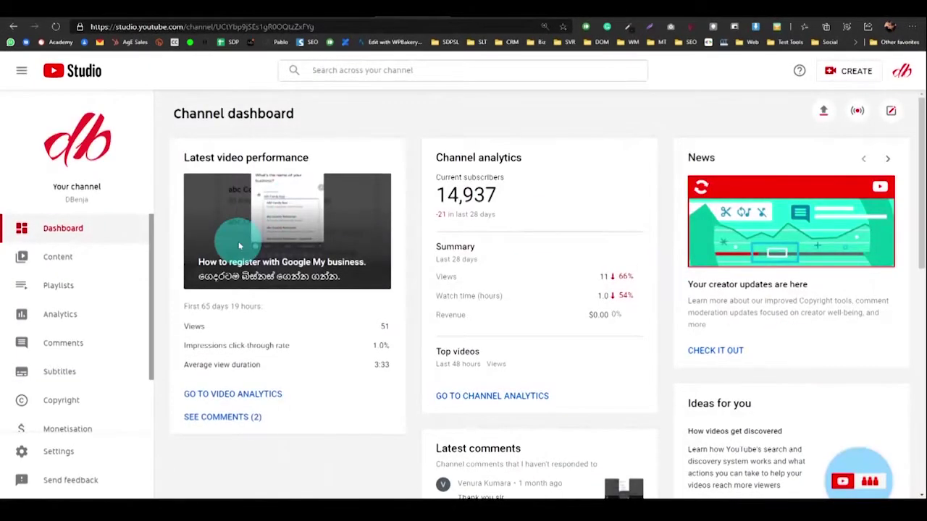
{"action": "scroll", "coordinate": [161, 300], "scroll_direction": "down", "scroll_amount": 5}
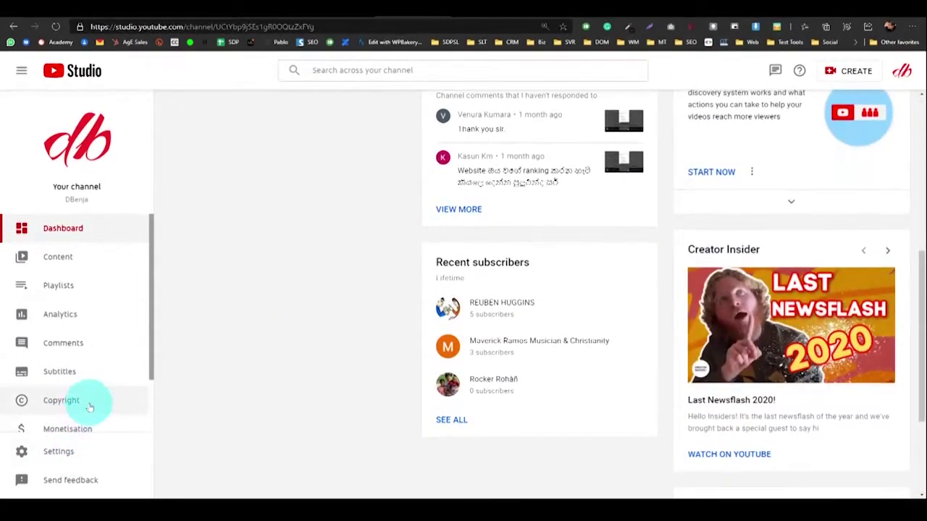
{"action": "scroll", "coordinate": [76, 389], "scroll_direction": "down", "scroll_amount": 2}
{"action": "left_click", "coordinate": [69, 361]}
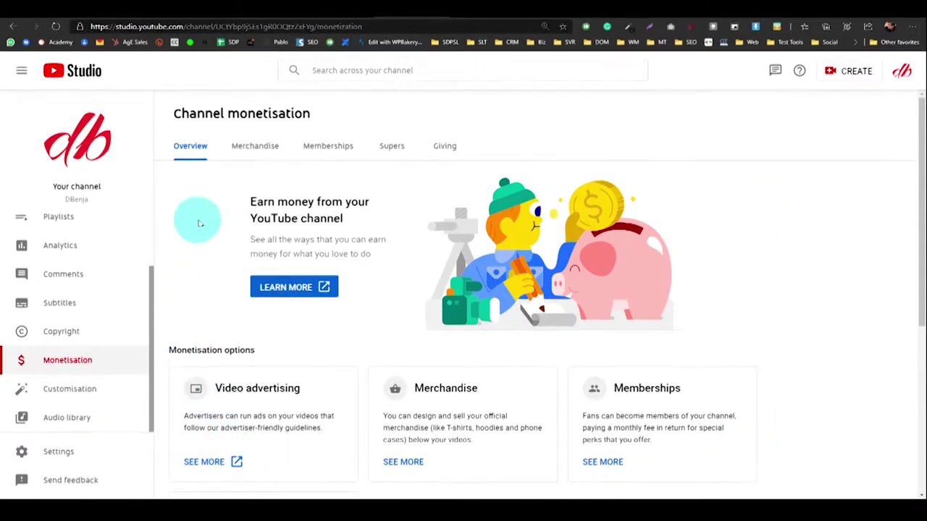
{"action": "scroll", "coordinate": [456, 358], "scroll_direction": "down", "scroll_amount": 2}
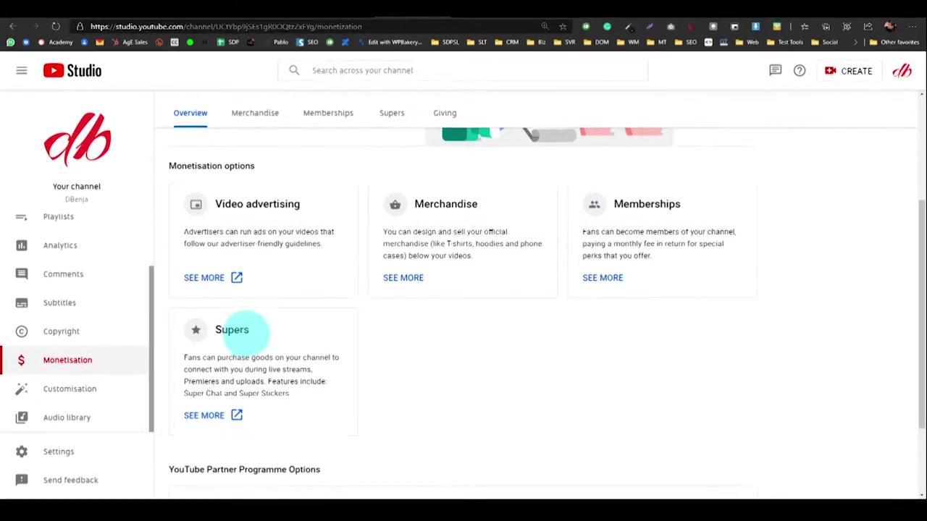
Step: Cycle through the Merchandise, Memberships, Supers and Giving tabs, ending on Overview
{"action": "left_click", "coordinate": [254, 113]}
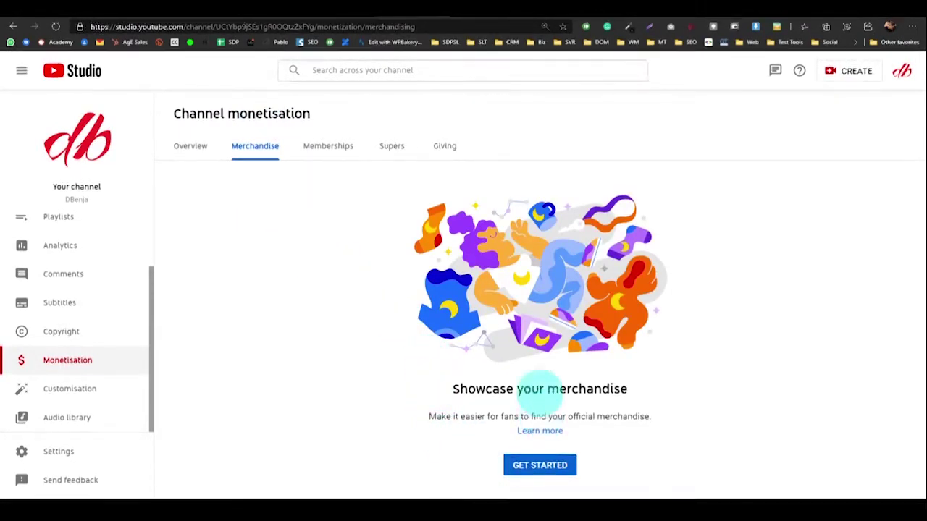
{"action": "left_click", "coordinate": [330, 145]}
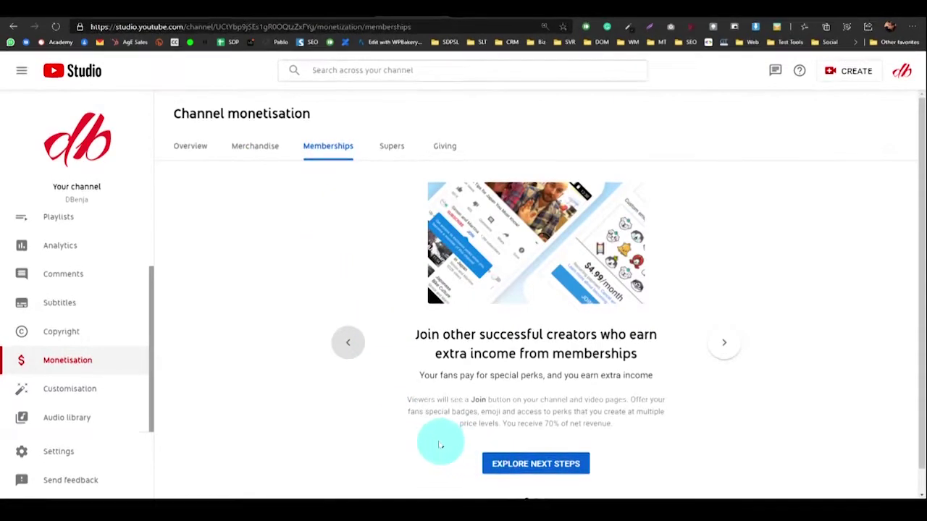
{"action": "left_click", "coordinate": [384, 143]}
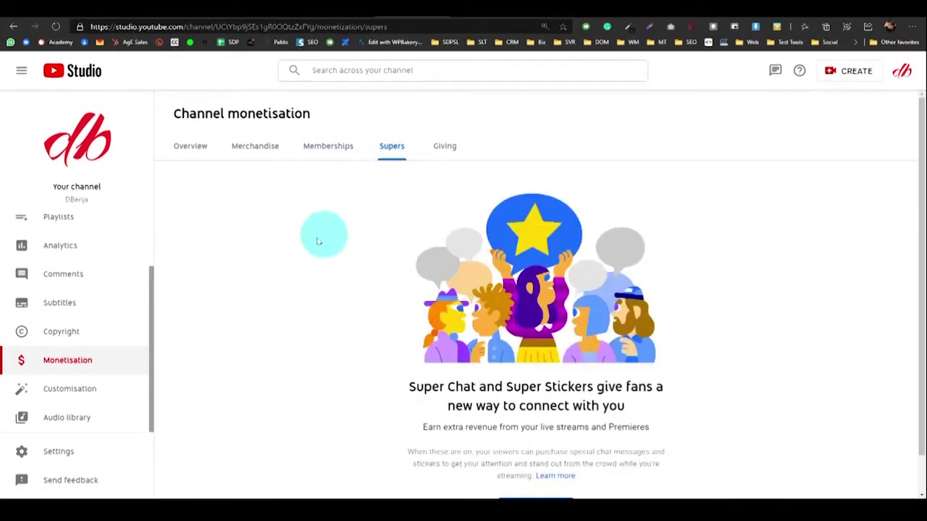
{"action": "scroll", "coordinate": [247, 250], "scroll_direction": "down", "scroll_amount": 1}
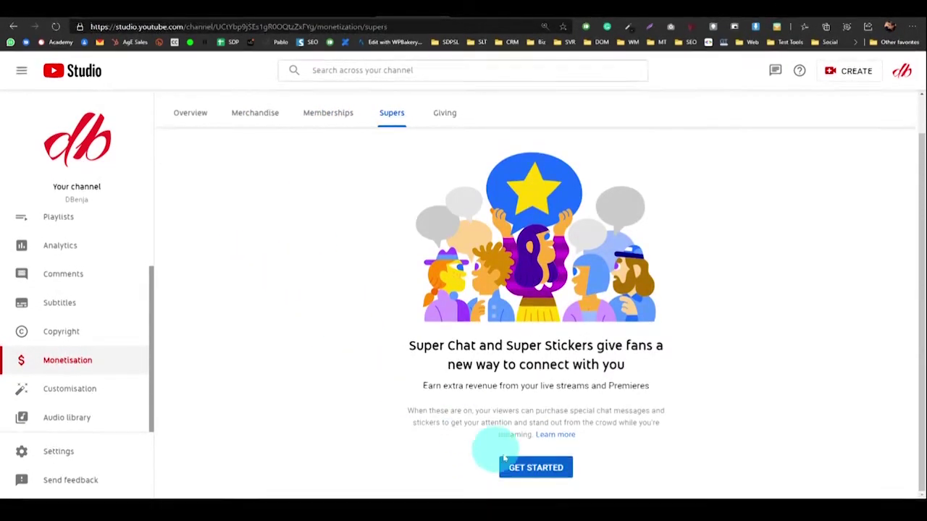
{"action": "left_click", "coordinate": [443, 114]}
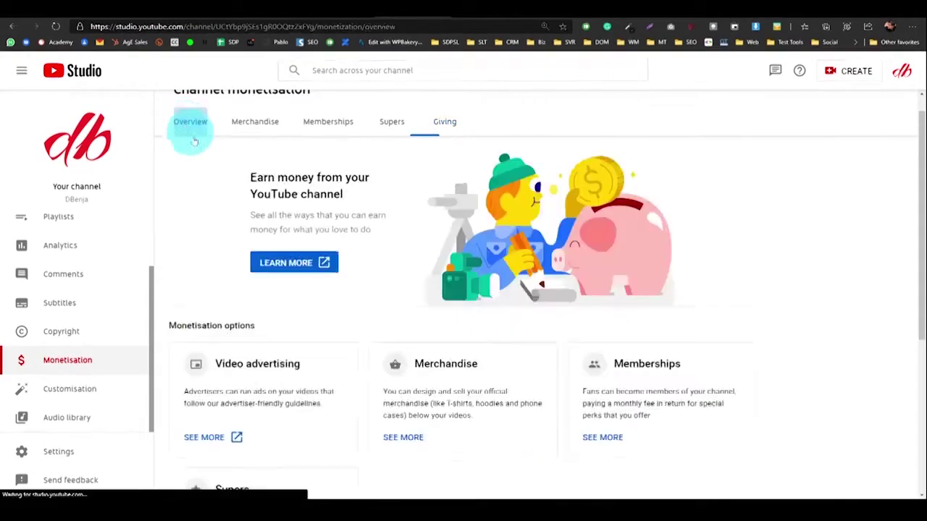
{"action": "left_click", "coordinate": [261, 152]}
{"action": "left_click", "coordinate": [314, 147]}
{"action": "left_click", "coordinate": [378, 148]}
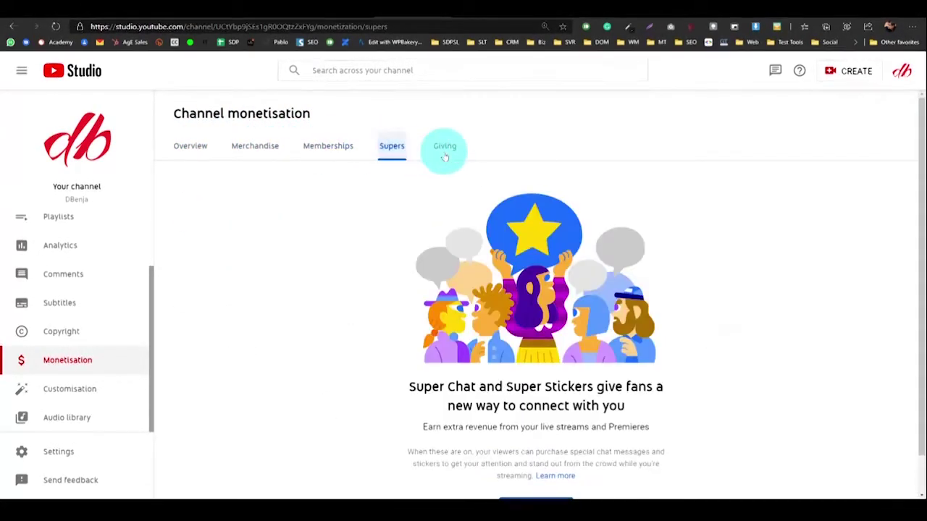
{"action": "left_click", "coordinate": [445, 148]}
{"action": "left_click", "coordinate": [189, 146]}
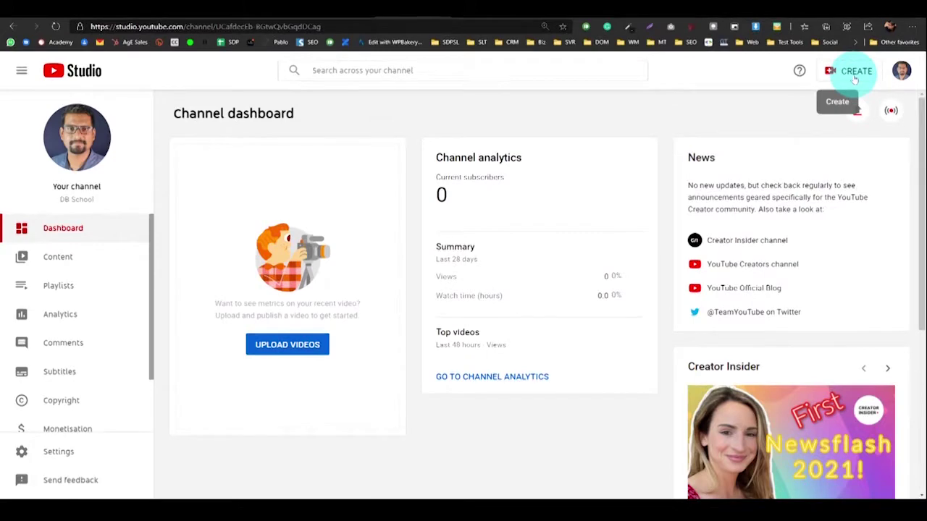
Step: Open the CREATE menu on the DB School dashboard to show Upload videos and Go live
{"action": "left_click", "coordinate": [854, 76]}
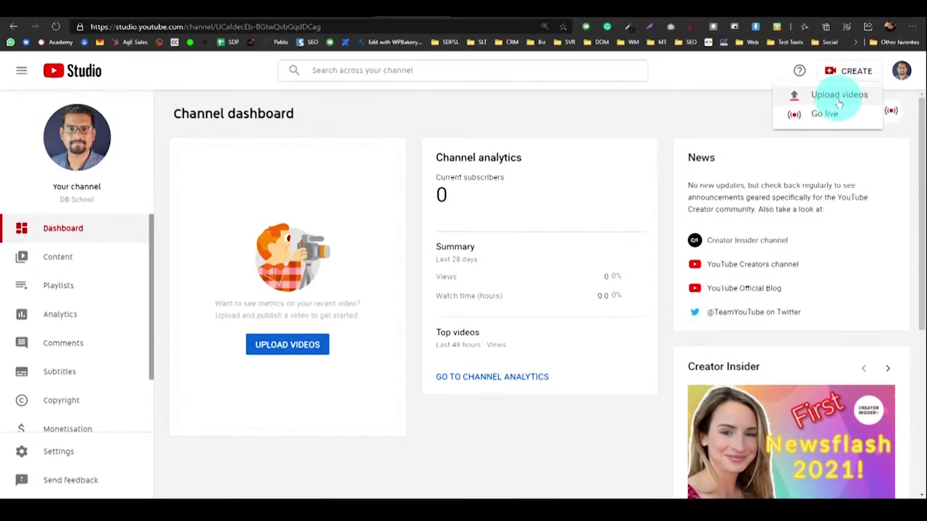
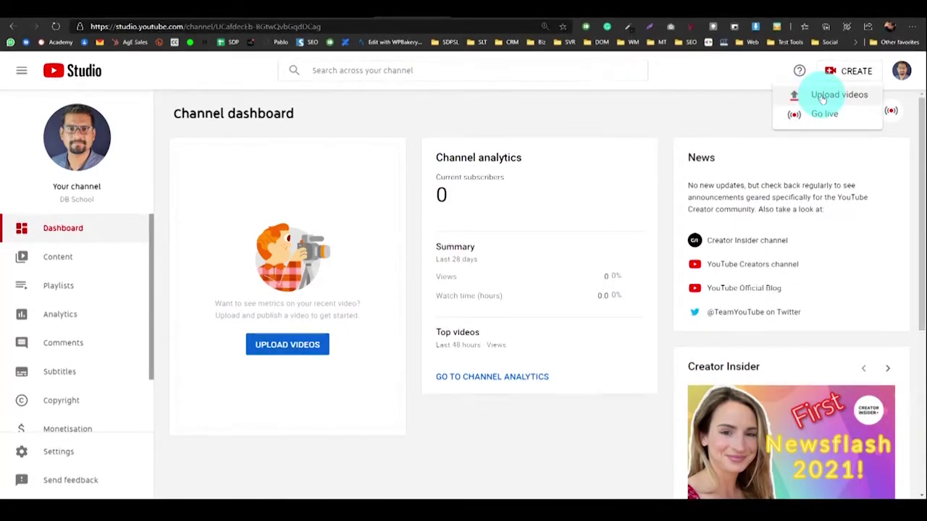
Step: Upload the file '1 Youtube Chanel Creation.mov' via CREATE > Upload videos
{"action": "left_click", "coordinate": [838, 94]}
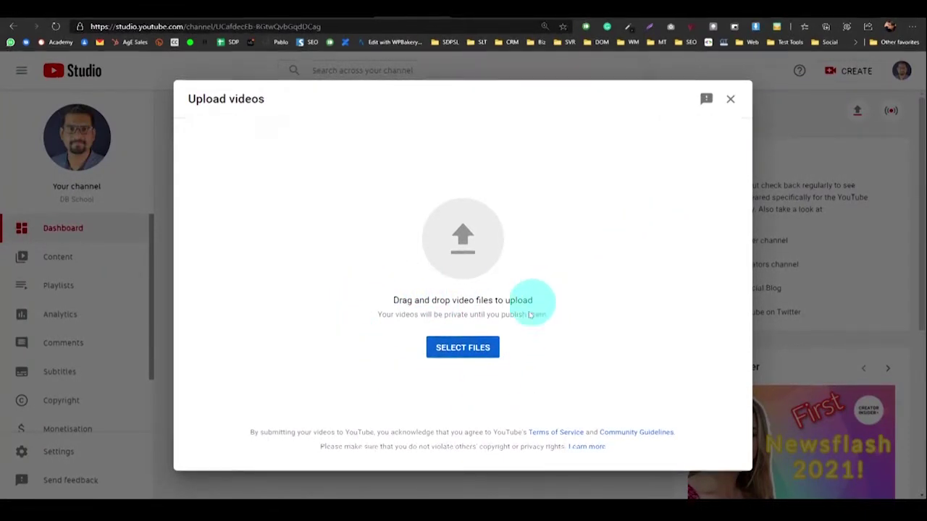
{"action": "left_click", "coordinate": [461, 352]}
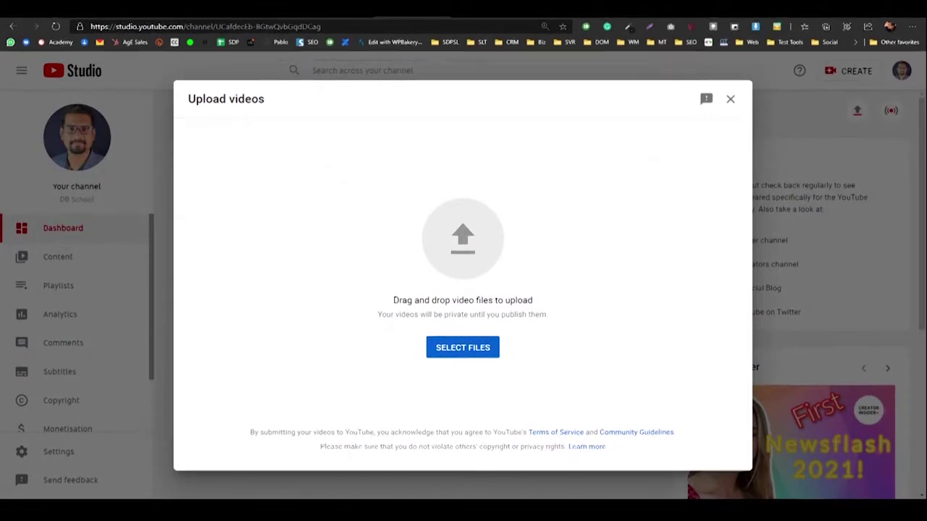
{"action": "left_click_drag", "start_coordinate": [926, 311], "coordinate": [447, 272]}
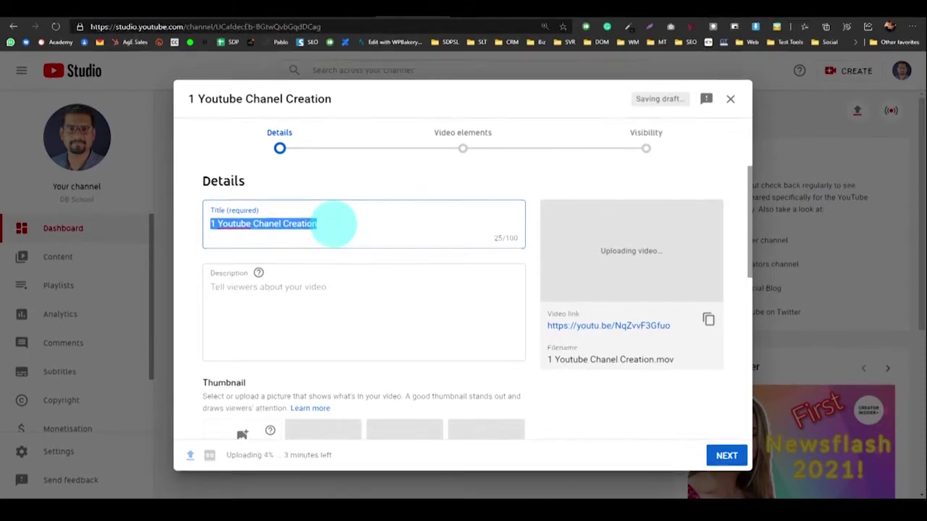
Step: Restore the deleted title '1 Youtube Chanel Creation', then place the caret in the empty description
{"action": "key", "text": "BackSpace"}
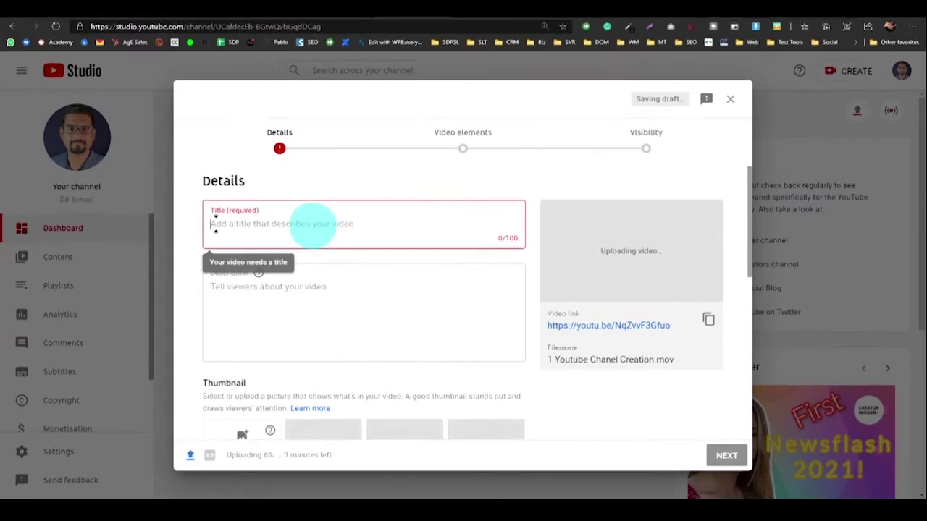
{"action": "key", "text": "ctrl+z"}
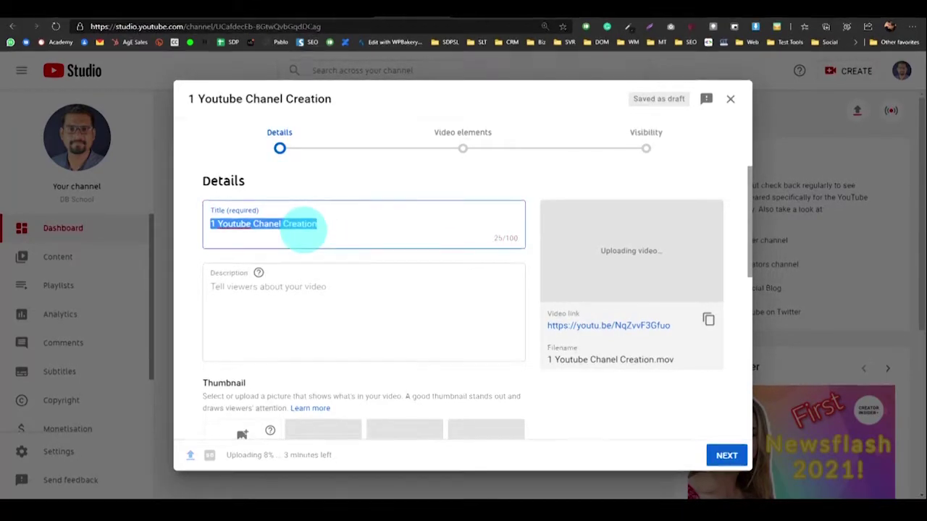
{"action": "left_click", "coordinate": [242, 223]}
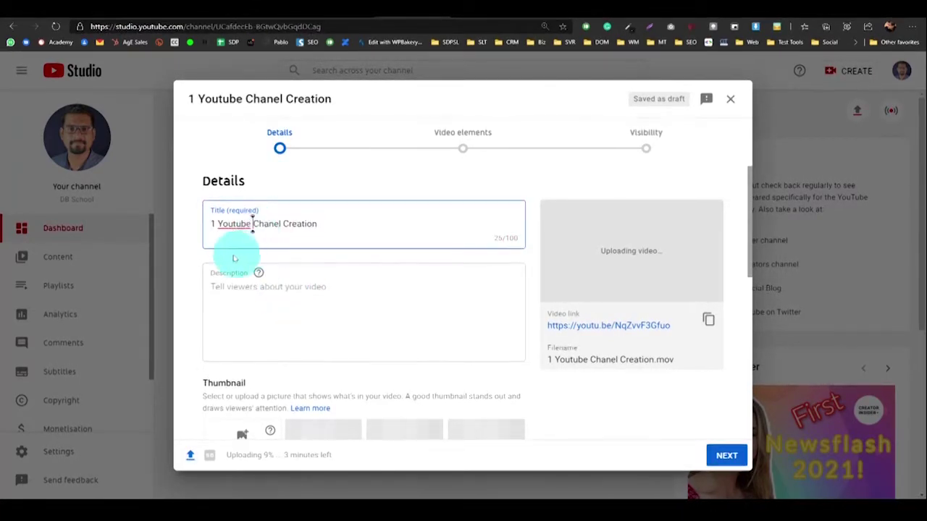
{"action": "left_click", "coordinate": [234, 293]}
{"action": "triple_click", "coordinate": [244, 227]}
{"action": "left_click", "coordinate": [212, 239]}
{"action": "triple_click", "coordinate": [215, 224]}
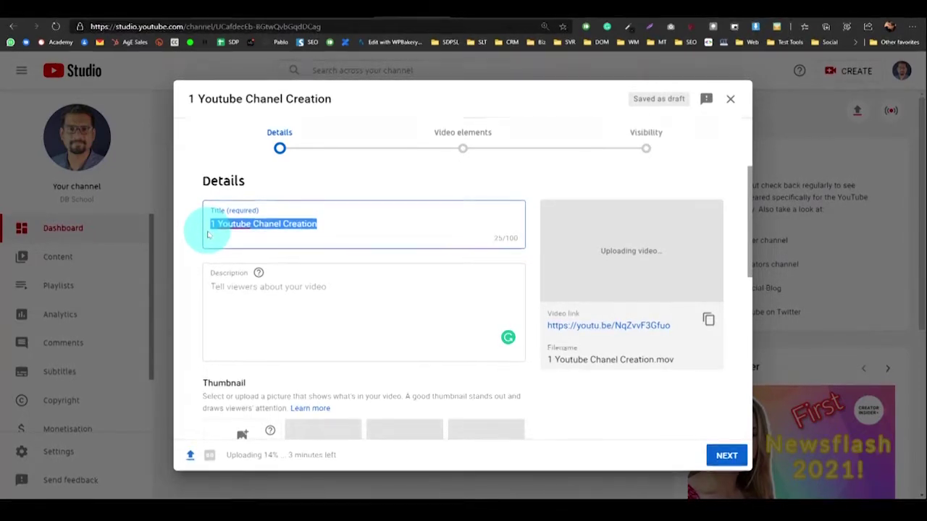
{"action": "left_click", "coordinate": [216, 281]}
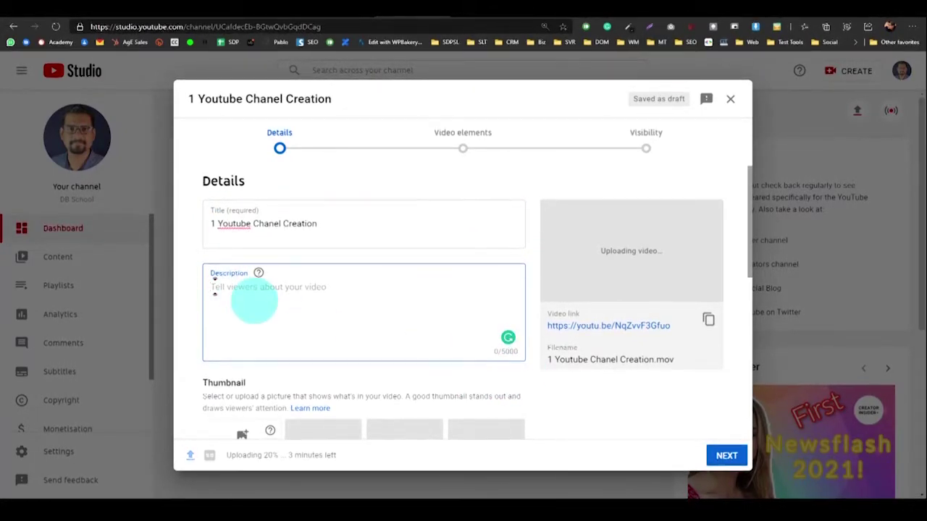
{"action": "scroll", "coordinate": [250, 302], "scroll_direction": "down", "scroll_amount": 2}
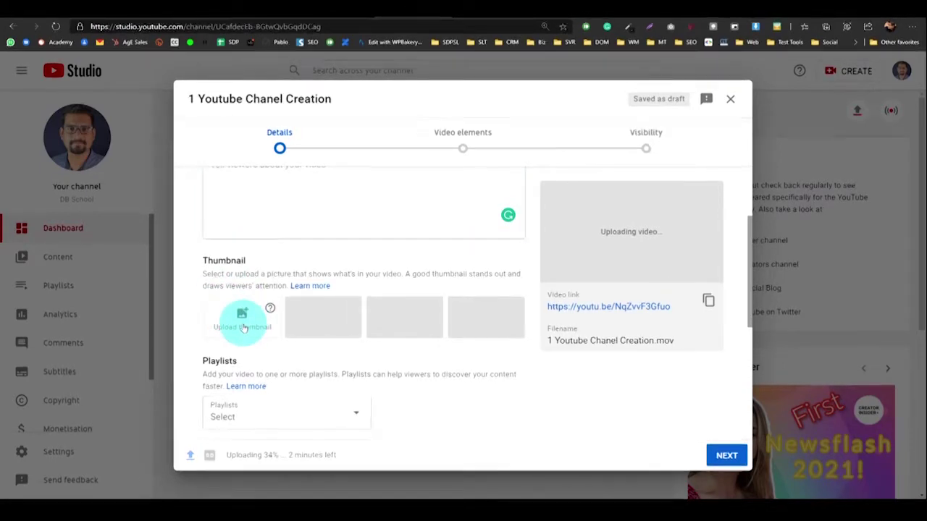
Step: Start phone verification for custom thumbnails, choosing to receive the code by text message
{"action": "left_click", "coordinate": [244, 328]}
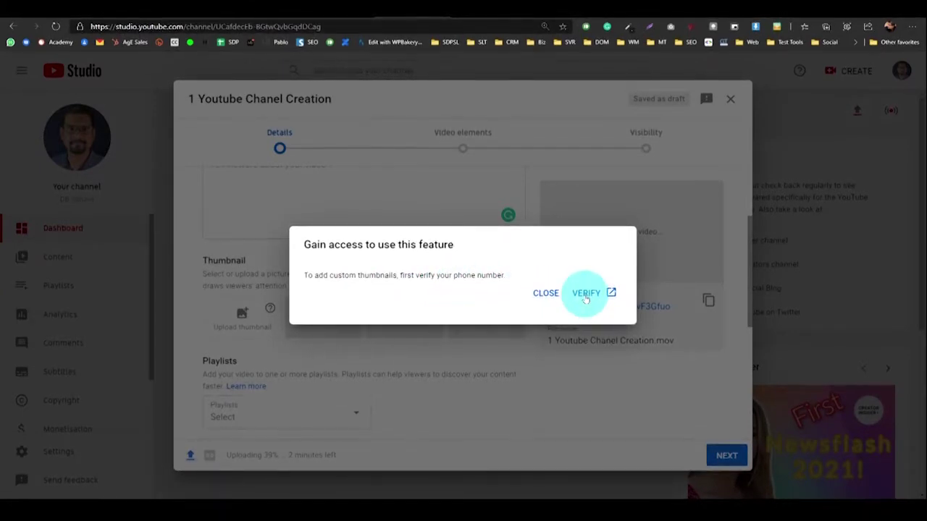
{"action": "left_click", "coordinate": [587, 297]}
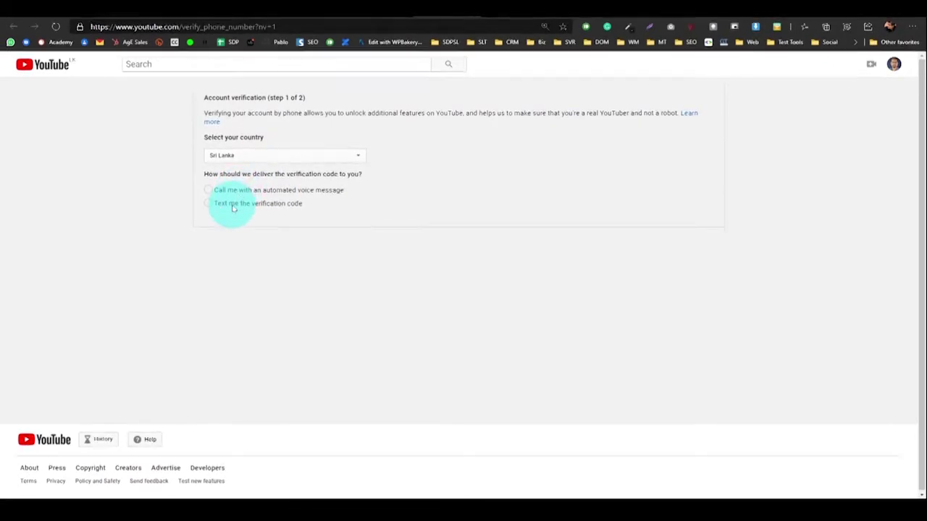
{"action": "left_click", "coordinate": [233, 206]}
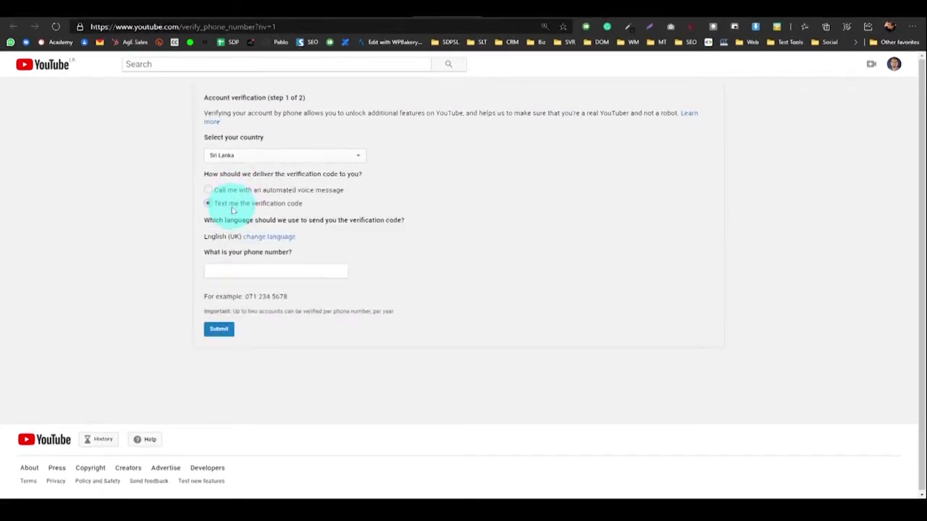
Step: Submit the account's phone number, then the six-digit verification code
{"action": "left_click", "coordinate": [233, 271]}
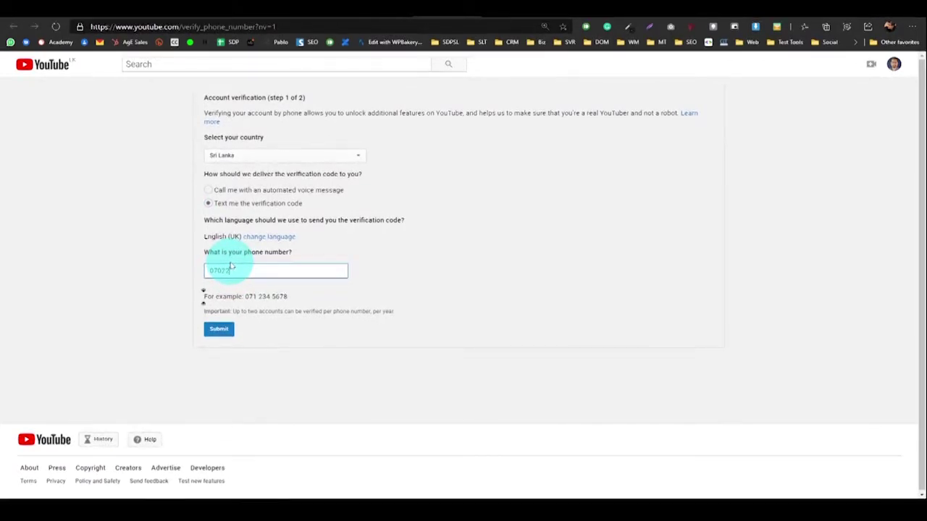
{"action": "left_click", "coordinate": [218, 330]}
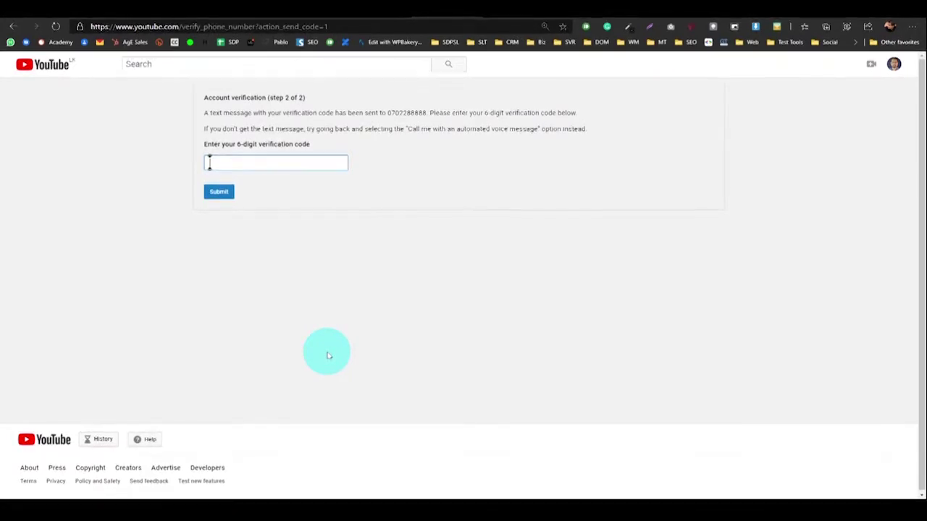
{"action": "left_click", "coordinate": [219, 193]}
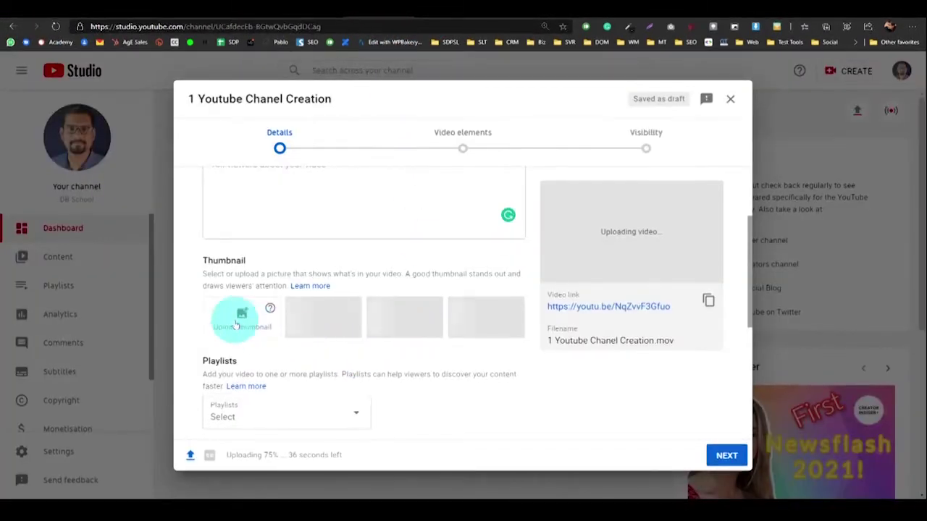
Step: Set images.png as the video's custom thumbnail
{"action": "left_click", "coordinate": [242, 313]}
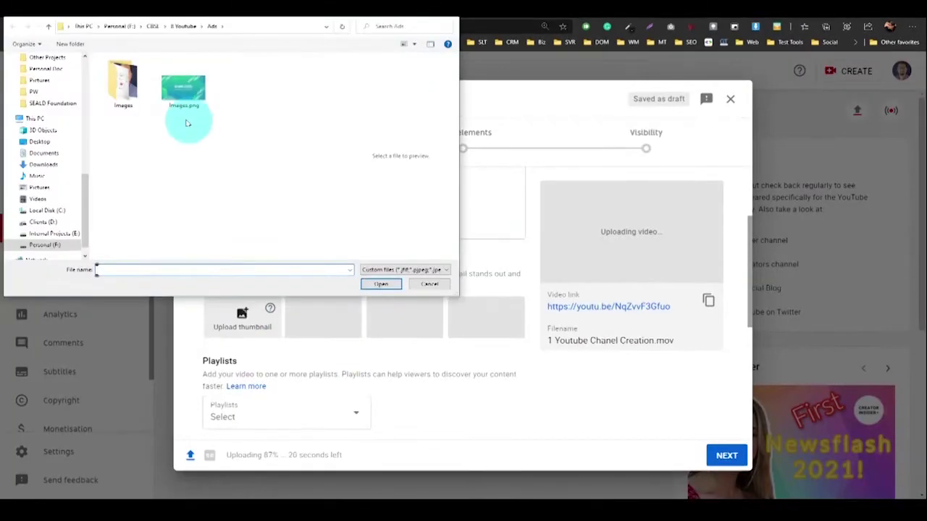
{"action": "left_click", "coordinate": [188, 99]}
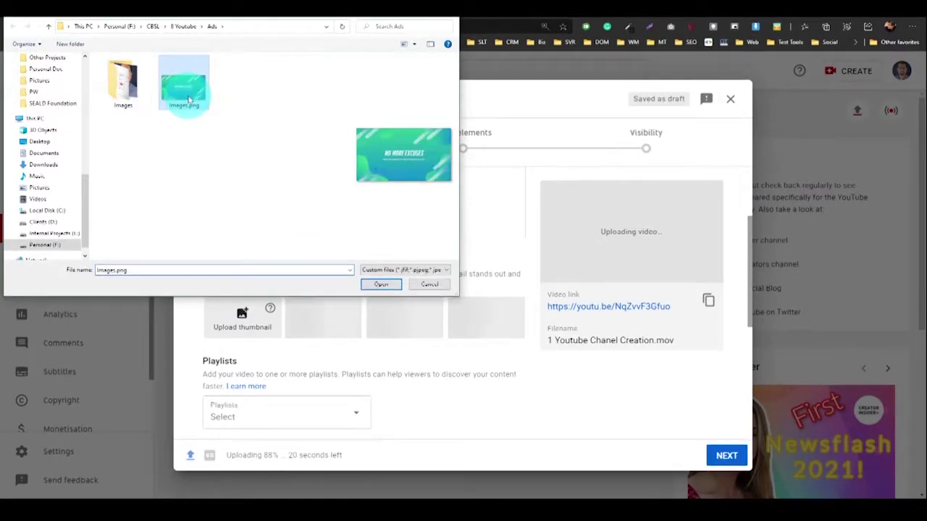
{"action": "double_click", "coordinate": [188, 99]}
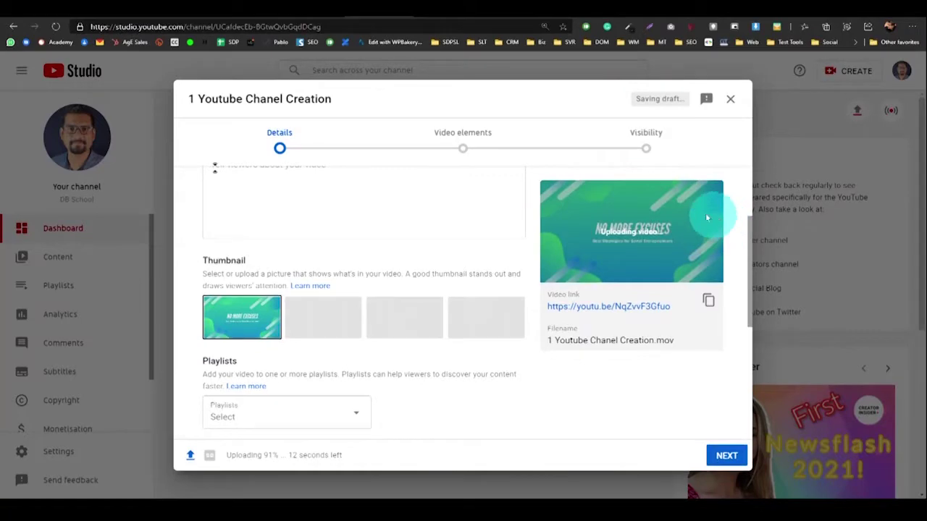
Step: Check the Playlists dropdown, find it empty, and close it
{"action": "scroll", "coordinate": [280, 391], "scroll_direction": "down", "scroll_amount": 2}
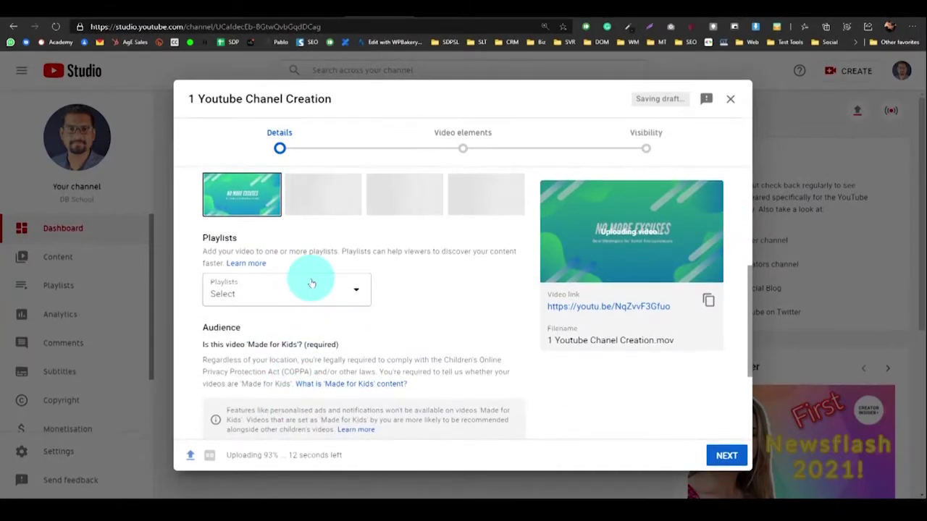
{"action": "left_click", "coordinate": [312, 283]}
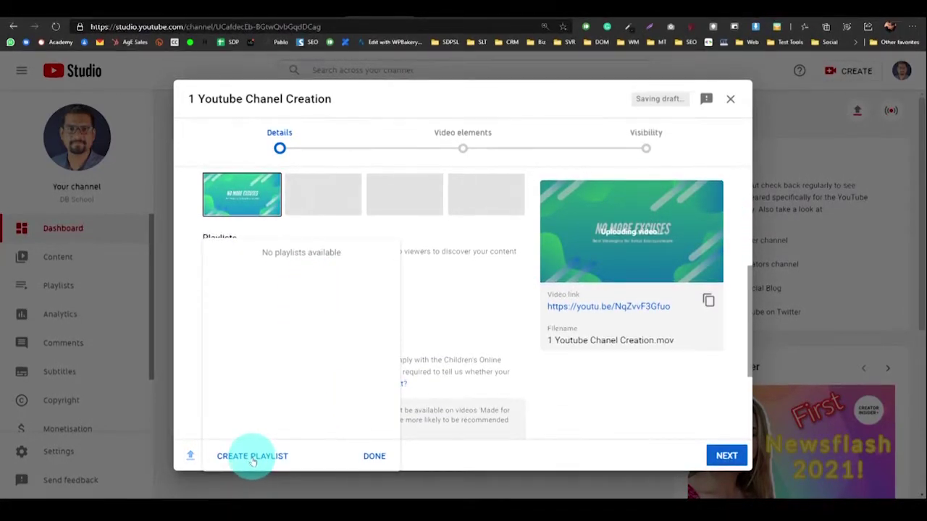
{"action": "left_click", "coordinate": [438, 319]}
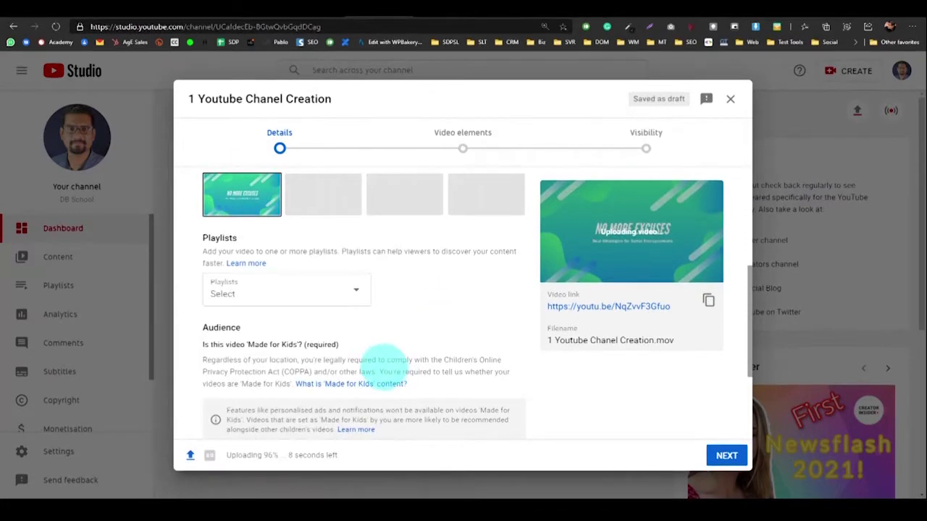
{"action": "scroll", "coordinate": [331, 341], "scroll_direction": "down", "scroll_amount": 2}
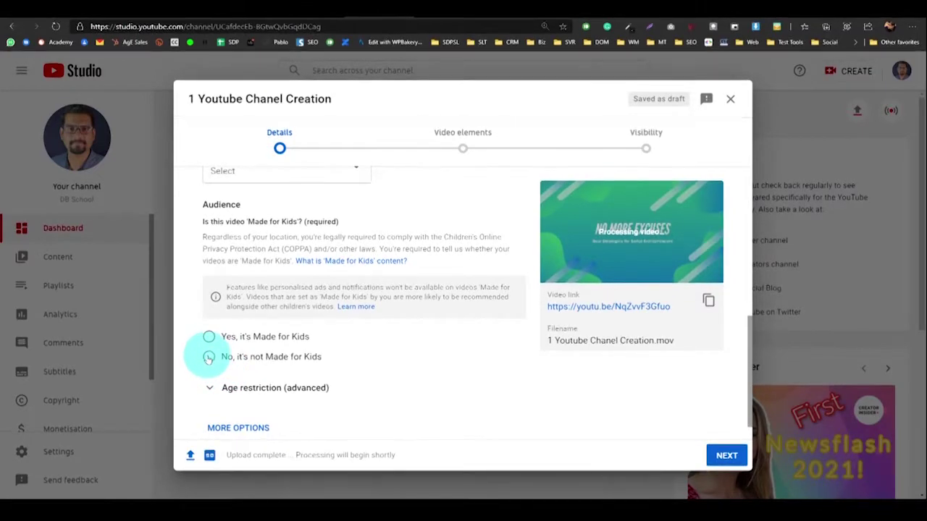
Step: Choose 'No, it's not Made for Kids' and expand Age restriction (advanced)
{"action": "left_click", "coordinate": [209, 358]}
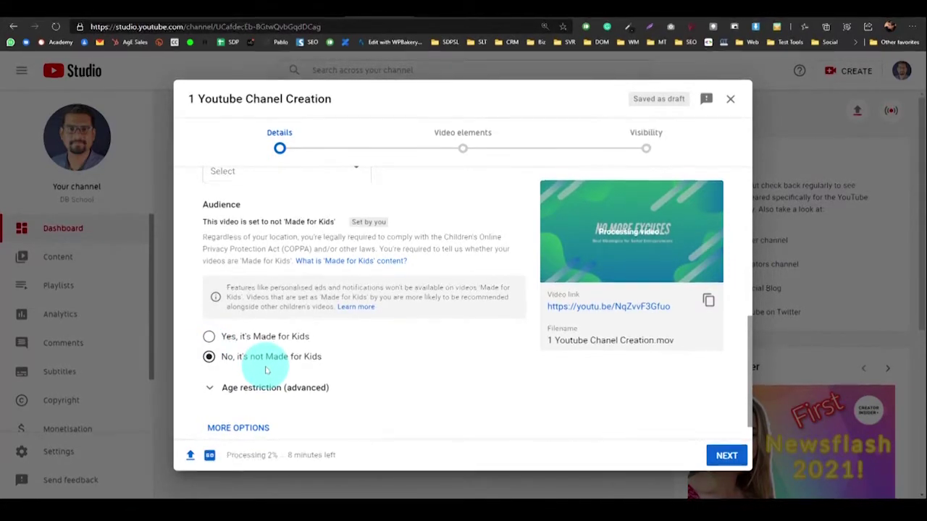
{"action": "scroll", "coordinate": [235, 391], "scroll_direction": "down", "scroll_amount": 1}
{"action": "left_click", "coordinate": [209, 329]}
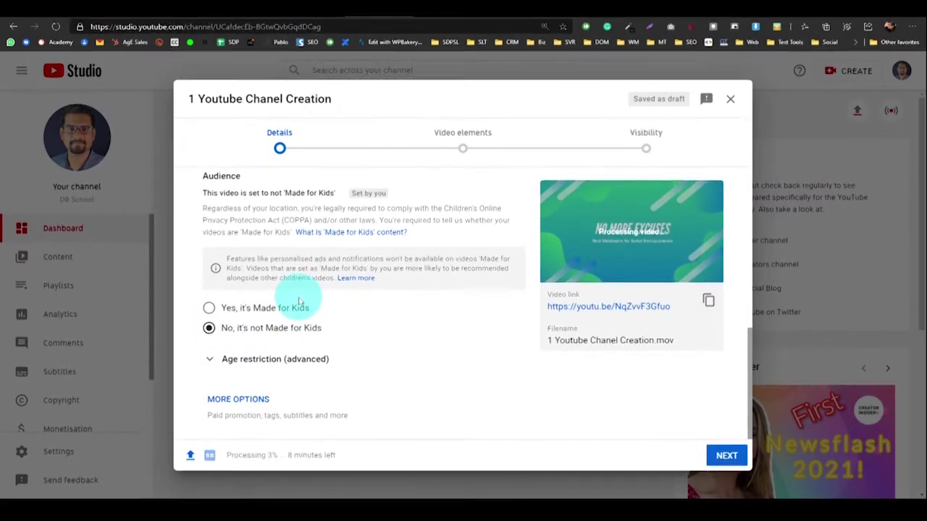
{"action": "left_click", "coordinate": [270, 359]}
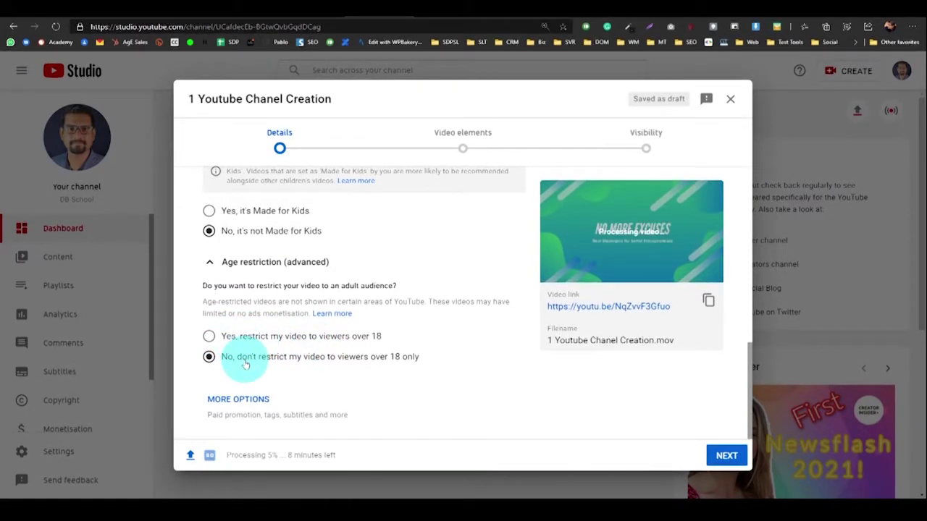
Step: Collapse Age restriction and expand MORE OPTIONS for paid promotion, tags and language
{"action": "left_click", "coordinate": [266, 261]}
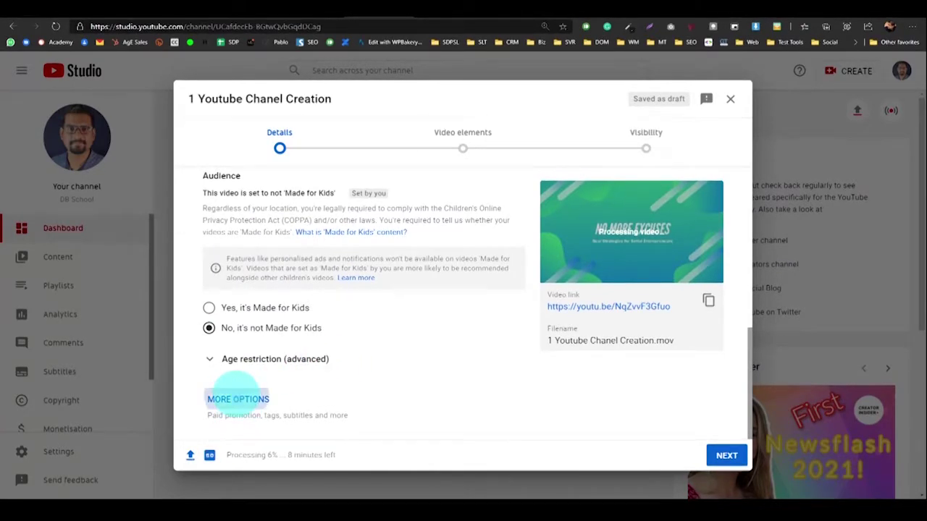
{"action": "left_click", "coordinate": [237, 399]}
{"action": "scroll", "coordinate": [331, 383], "scroll_direction": "down", "scroll_amount": 3}
{"action": "scroll", "coordinate": [331, 370], "scroll_direction": "up", "scroll_amount": 2}
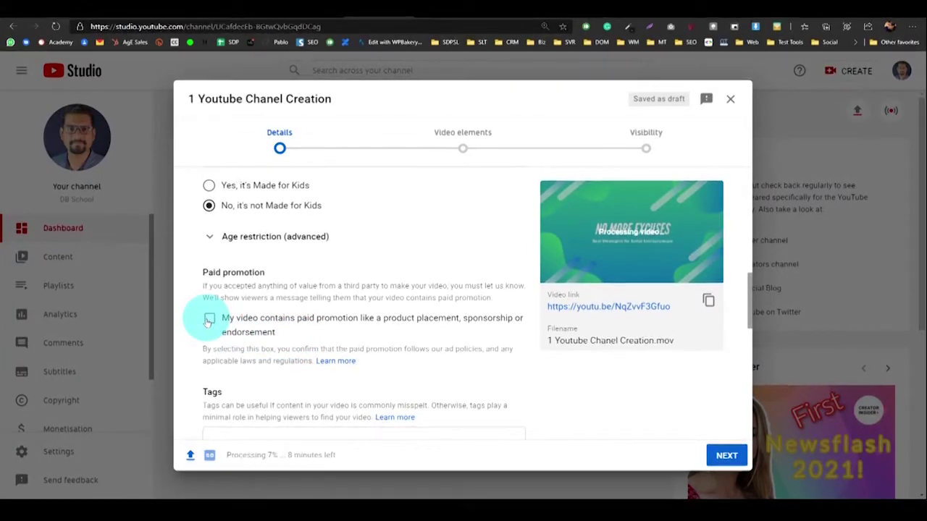
{"action": "scroll", "coordinate": [209, 321], "scroll_direction": "down", "scroll_amount": 2}
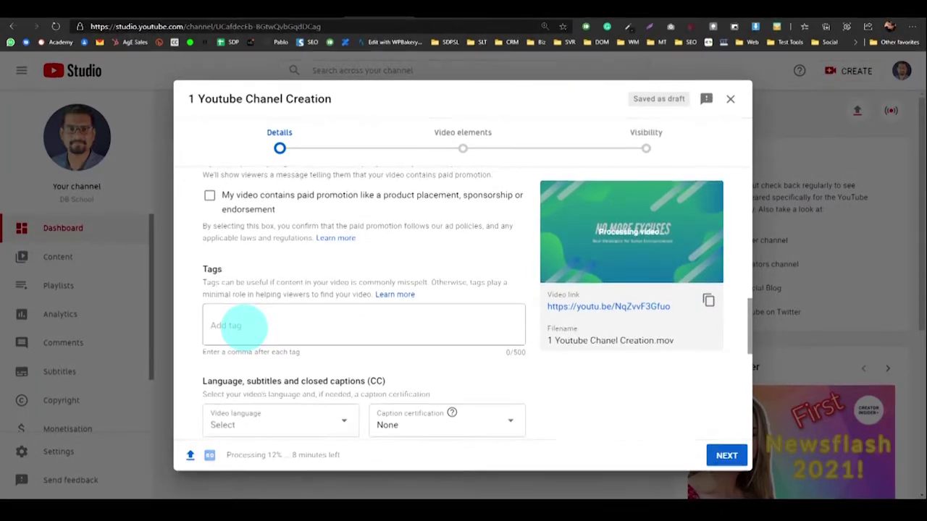
{"action": "scroll", "coordinate": [242, 335], "scroll_direction": "down", "scroll_amount": 1}
{"action": "scroll", "coordinate": [243, 334], "scroll_direction": "down", "scroll_amount": 1}
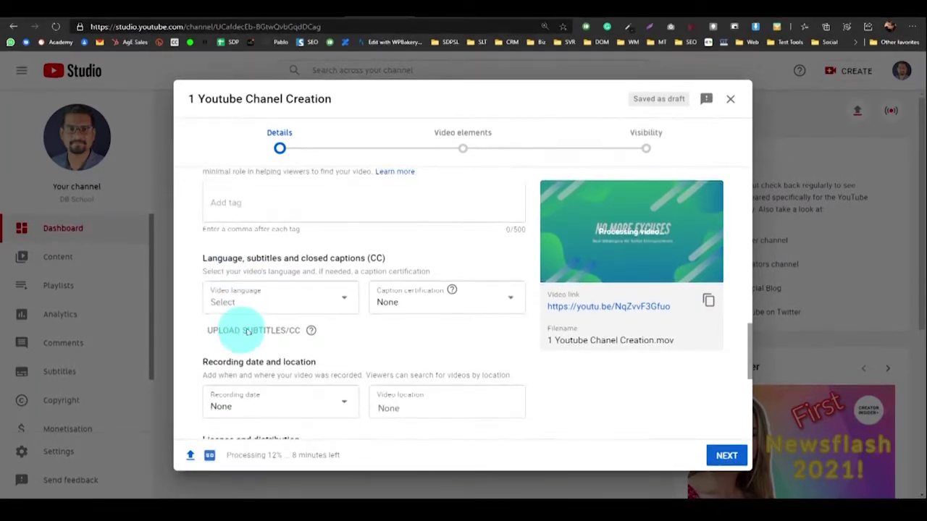
{"action": "left_click", "coordinate": [314, 304]}
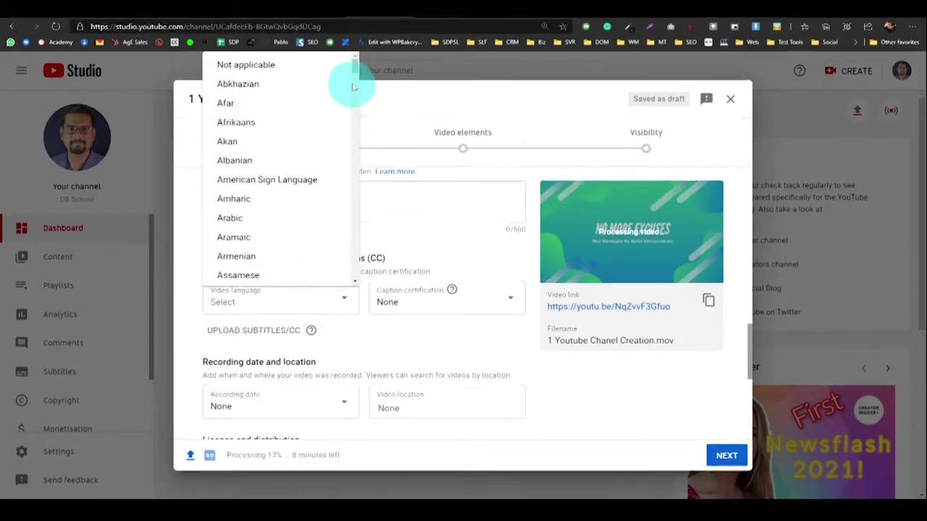
{"action": "left_click_drag", "start_coordinate": [356, 73], "coordinate": [355, 83]}
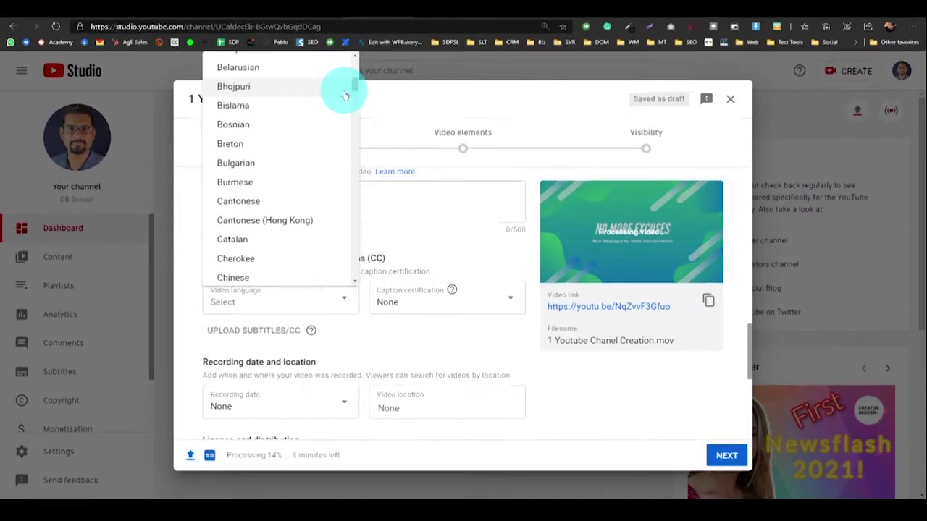
{"action": "left_click", "coordinate": [410, 118]}
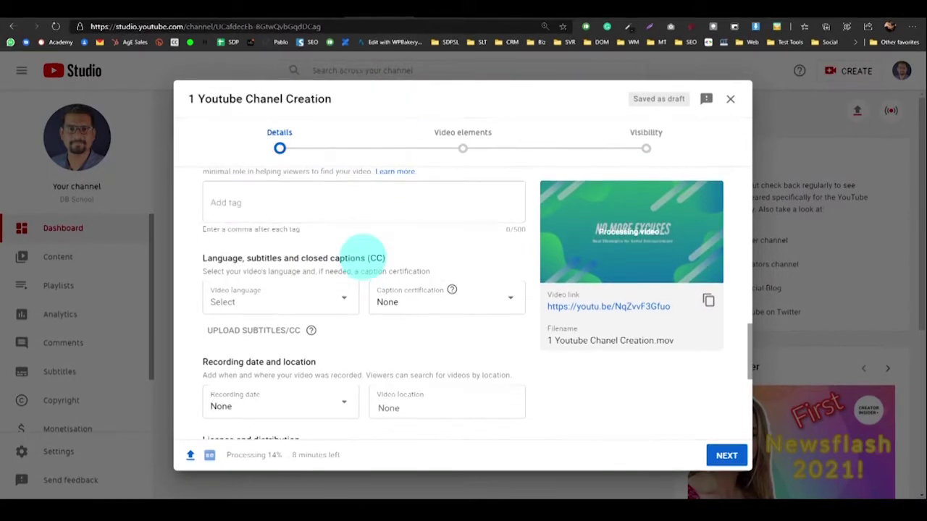
{"action": "scroll", "coordinate": [375, 344], "scroll_direction": "down", "scroll_amount": 2}
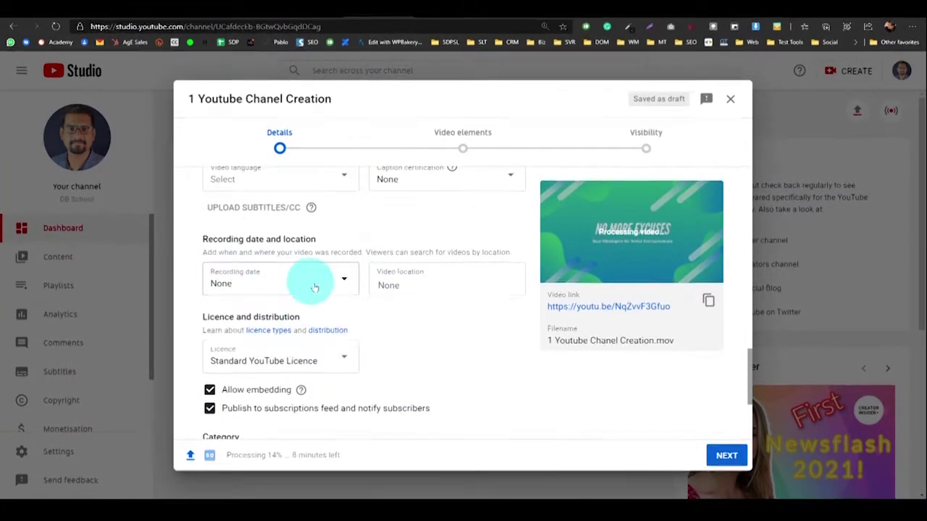
{"action": "scroll", "coordinate": [395, 357], "scroll_direction": "down", "scroll_amount": 2}
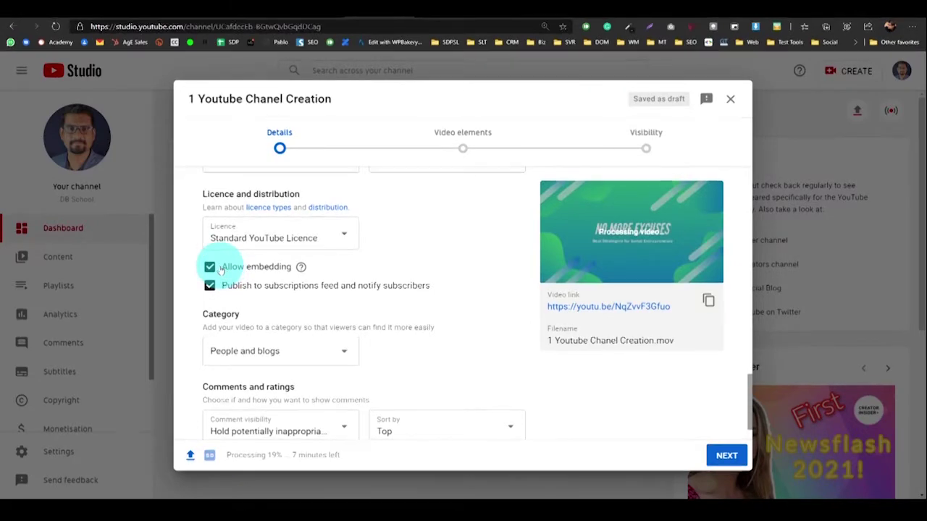
Step: Set Category to Travel and events; keep holding potentially inappropriate comments for review
{"action": "scroll", "coordinate": [237, 300], "scroll_direction": "down", "scroll_amount": 1}
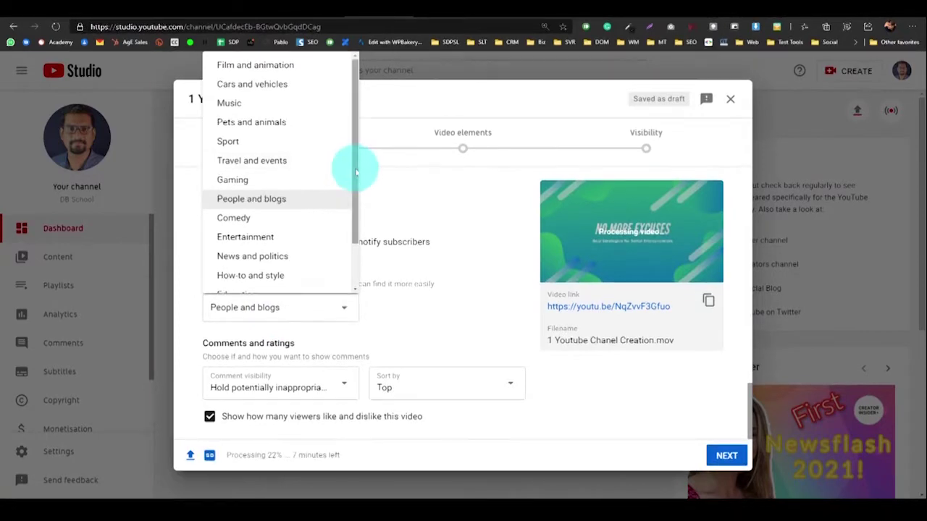
{"action": "left_click", "coordinate": [290, 161]}
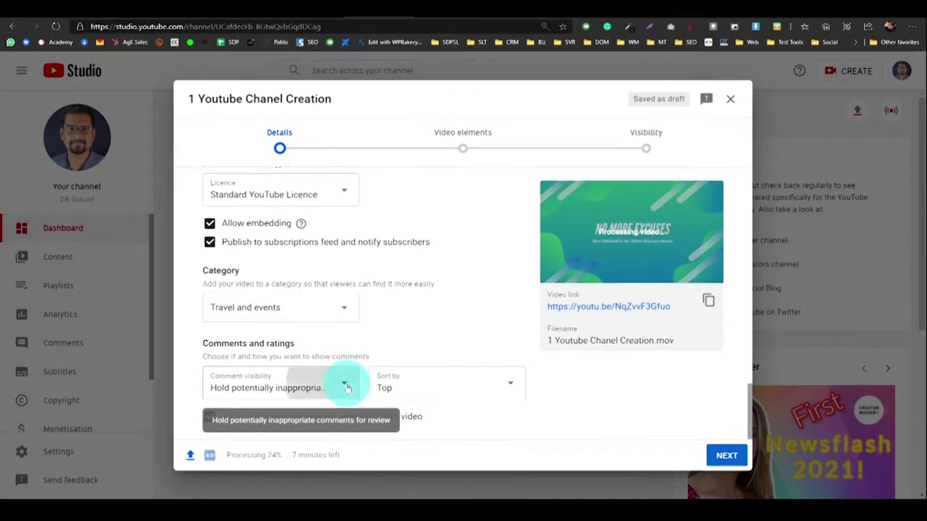
{"action": "left_click", "coordinate": [345, 386]}
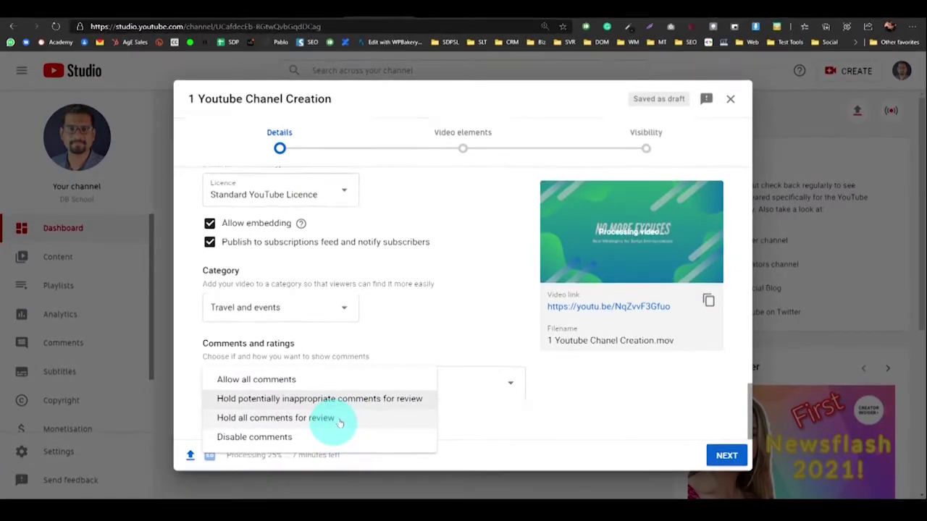
{"action": "left_click", "coordinate": [428, 326]}
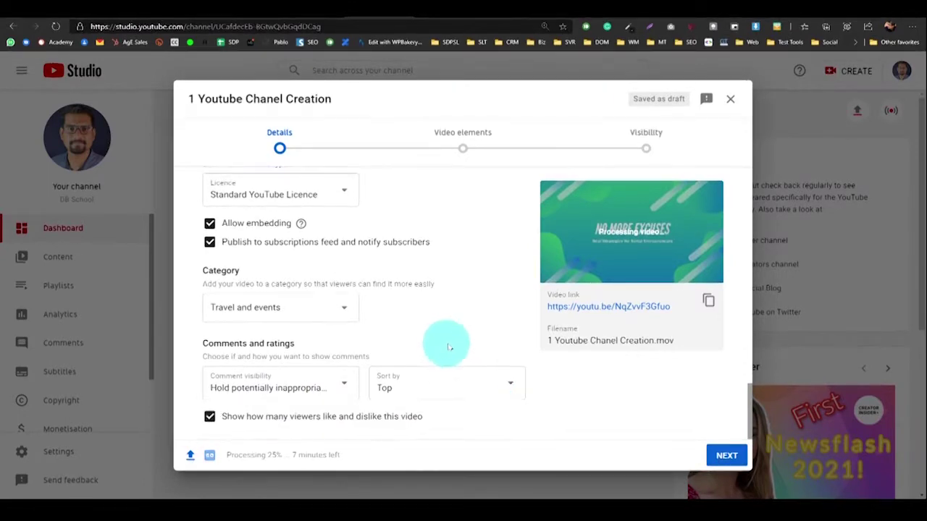
Step: Advance from Details through Video elements to the Visibility step
{"action": "left_click", "coordinate": [728, 456]}
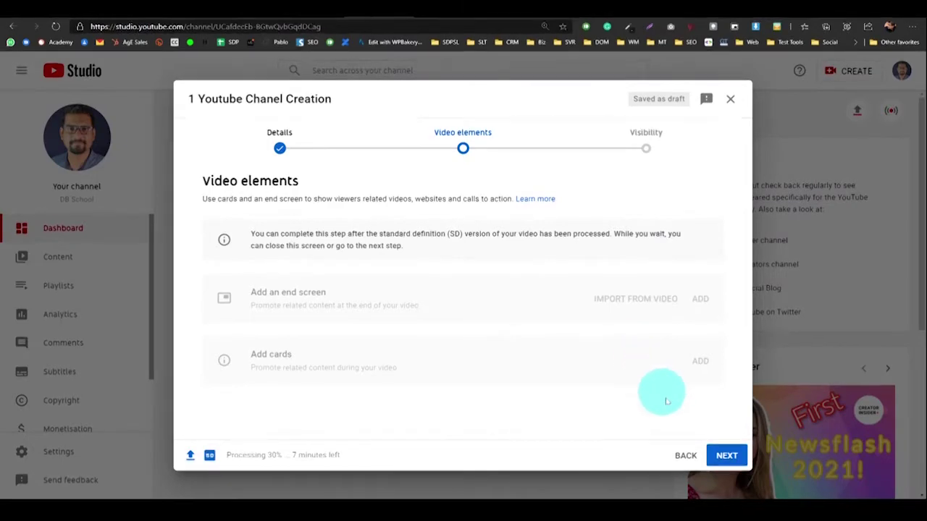
{"action": "left_click", "coordinate": [728, 456]}
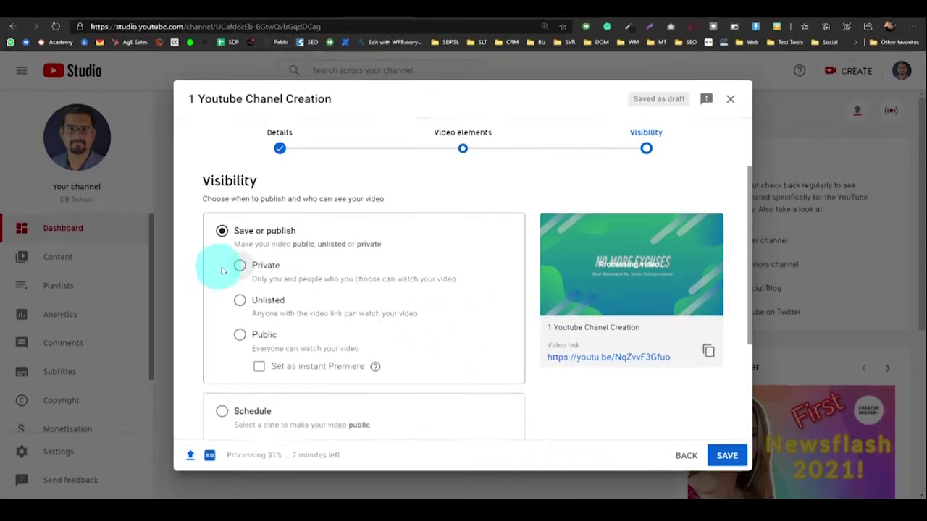
Step: Try the Public, Unlisted and Private visibility options
{"action": "left_click", "coordinate": [242, 342]}
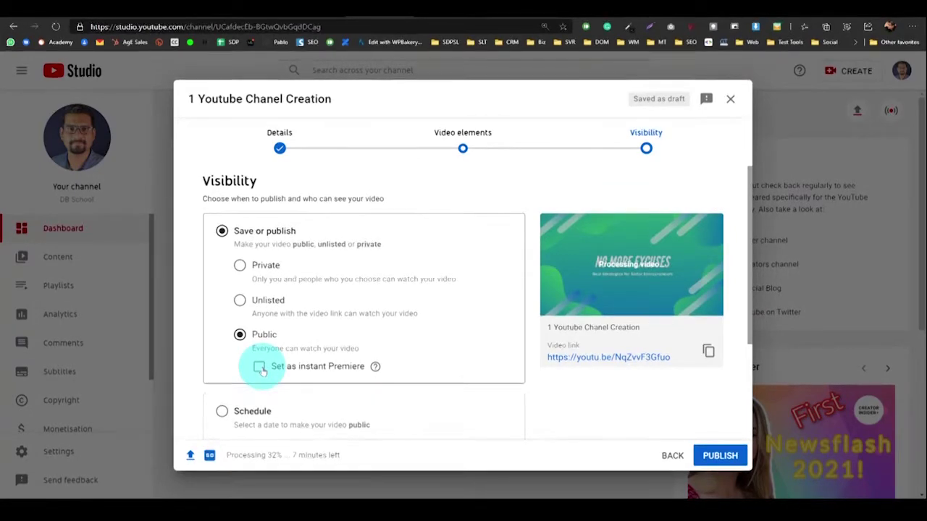
{"action": "left_click", "coordinate": [239, 301]}
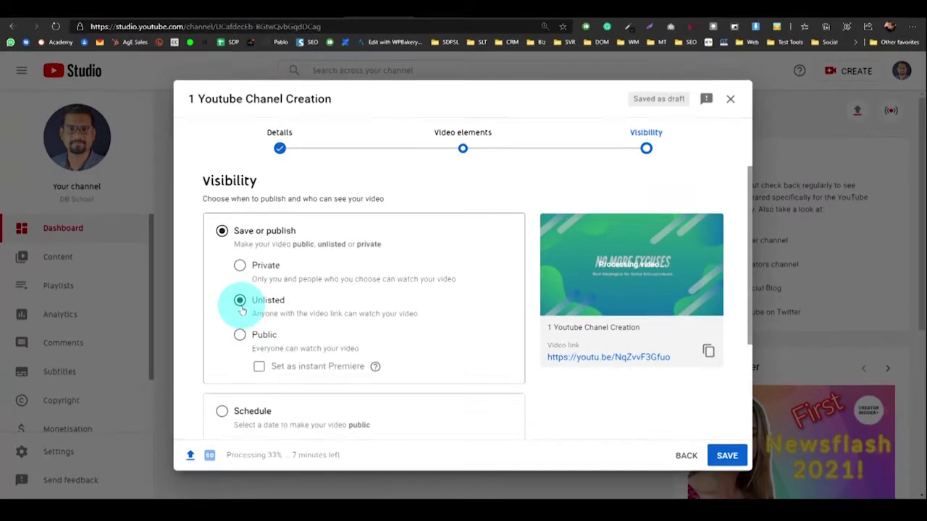
{"action": "left_click", "coordinate": [240, 267]}
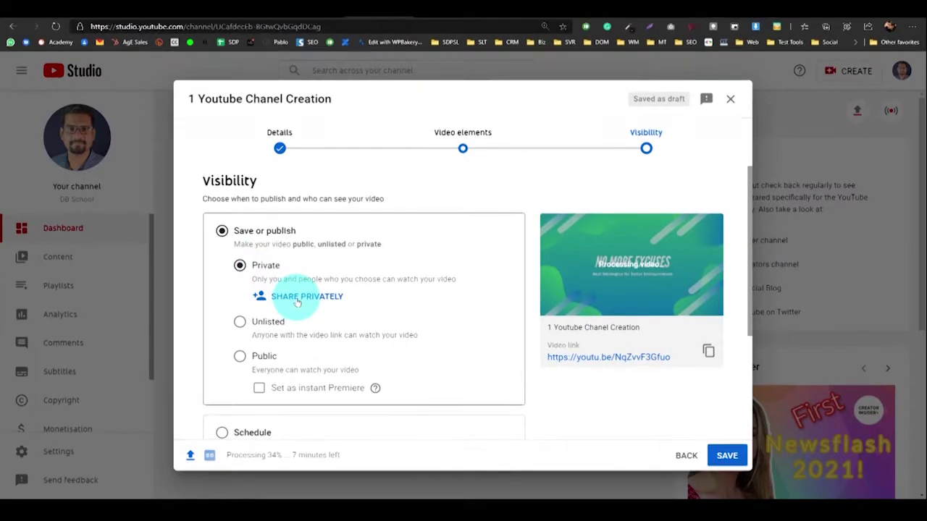
{"action": "scroll", "coordinate": [297, 303], "scroll_direction": "down", "scroll_amount": 2}
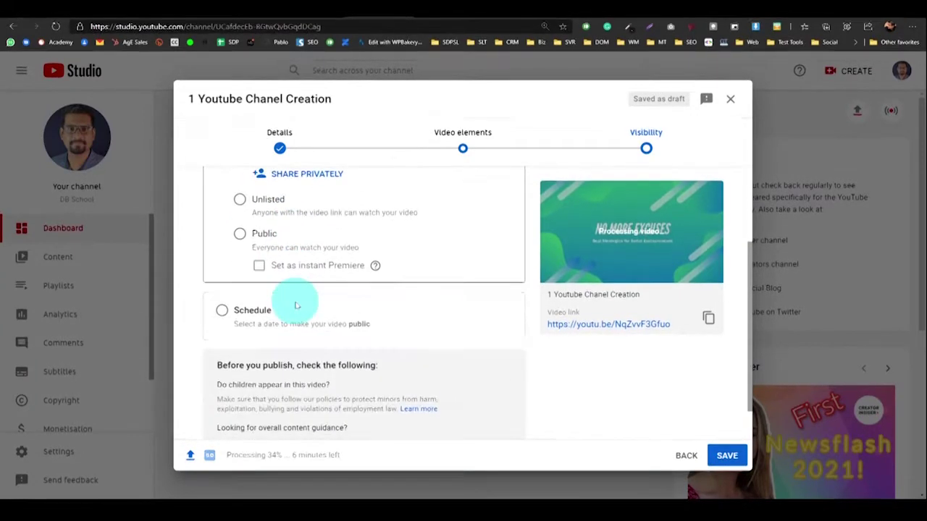
Step: Look at Schedule, then save the video as Unlisted
{"action": "left_click", "coordinate": [221, 309]}
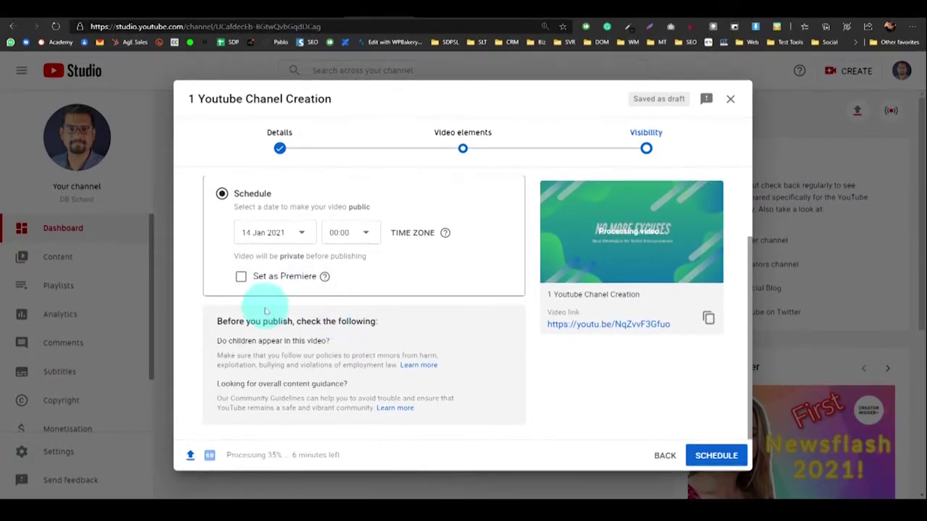
{"action": "scroll", "coordinate": [439, 369], "scroll_direction": "up", "scroll_amount": 2}
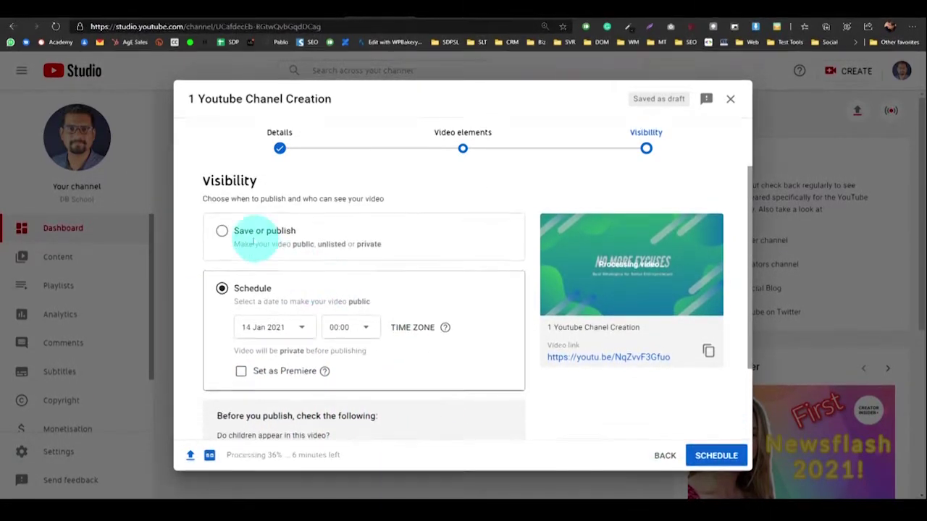
{"action": "left_click", "coordinate": [223, 230]}
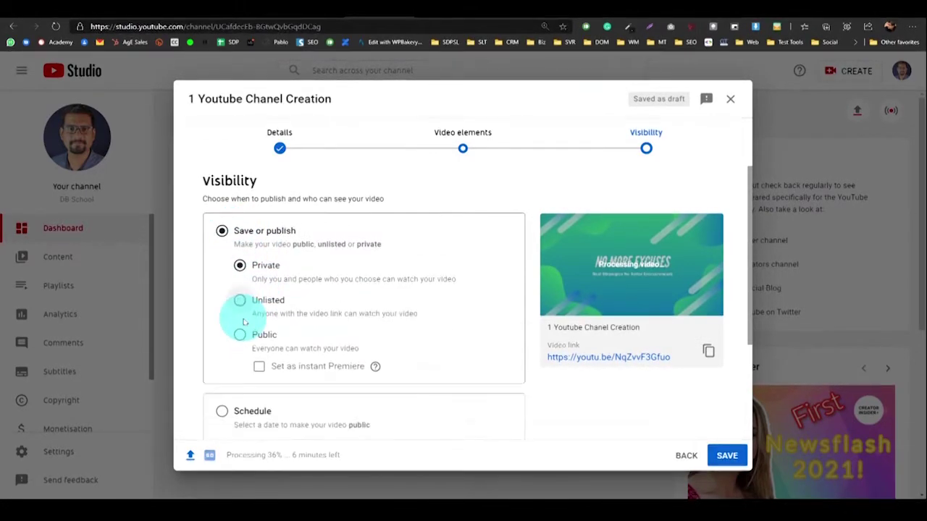
{"action": "left_click", "coordinate": [242, 311]}
{"action": "left_click", "coordinate": [725, 453]}
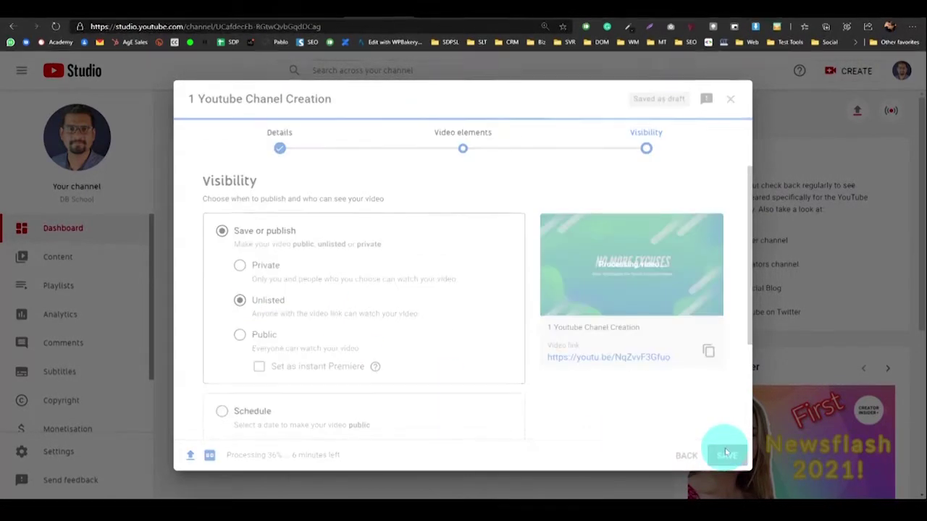